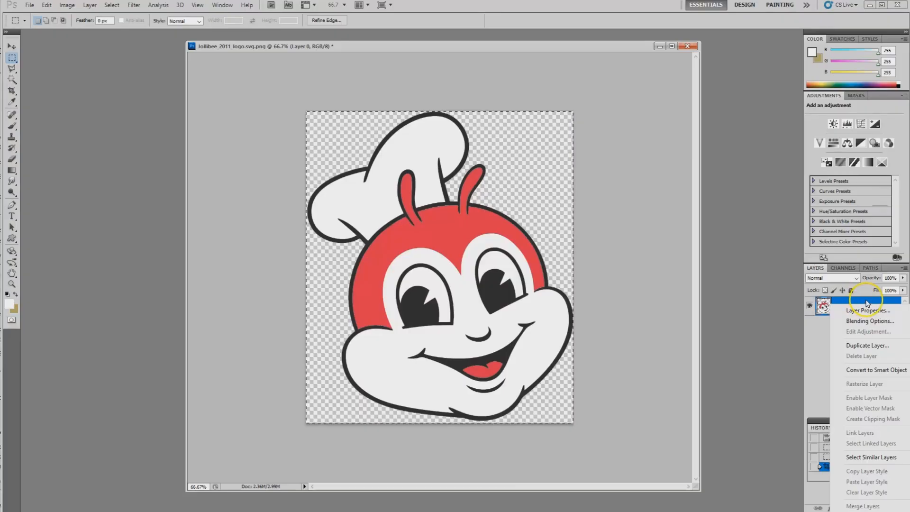
# Step: Duplicate Layer 0 within the document and fill the original Layer 0 with white in Normal mode at 100% opacity
pyautogui.click(867, 345)
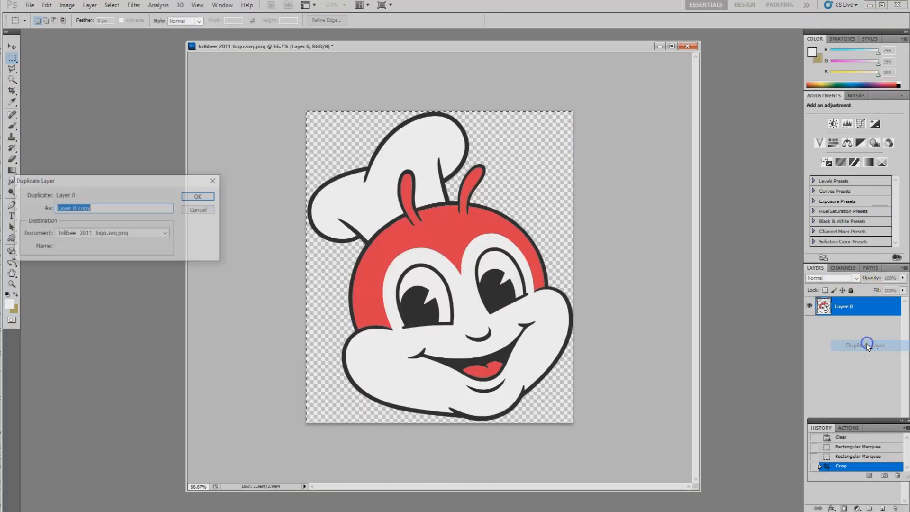
pyautogui.click(198, 196)
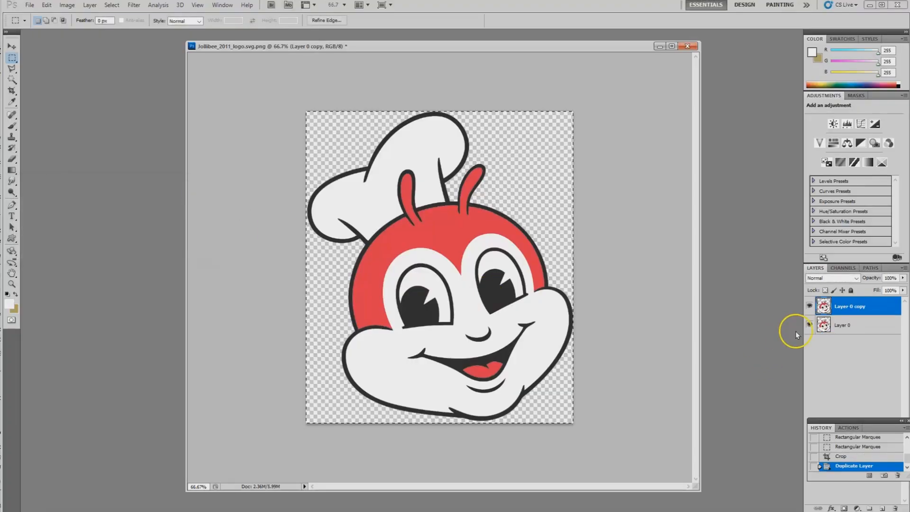
pyautogui.click(842, 325)
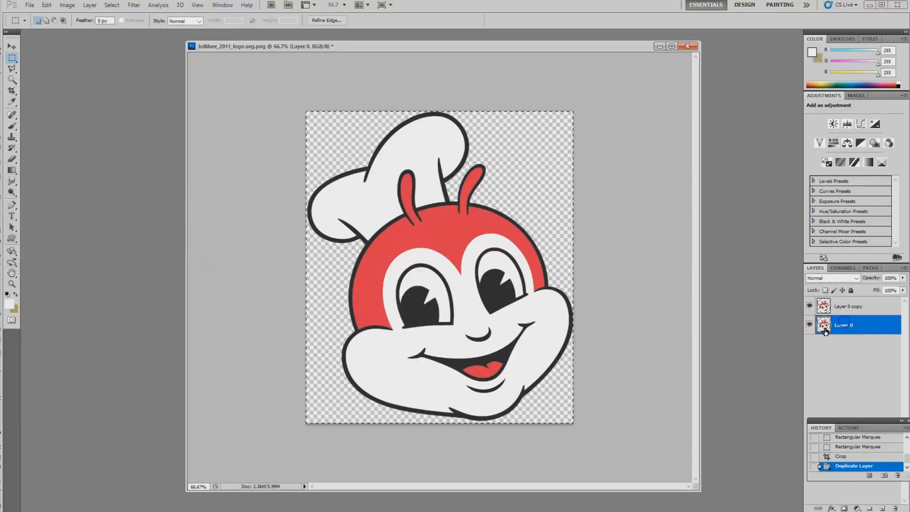
pyautogui.click(46, 6)
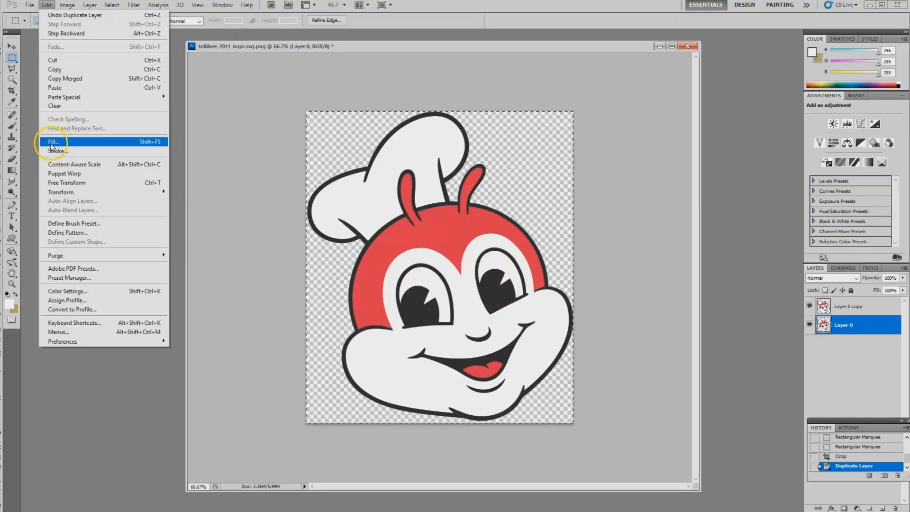
pyautogui.click(52, 143)
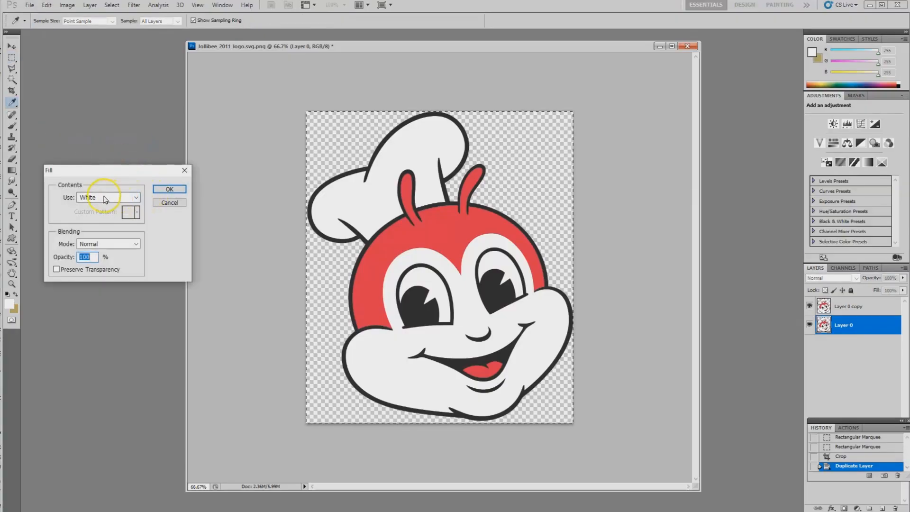
pyautogui.click(168, 188)
pyautogui.press('m')
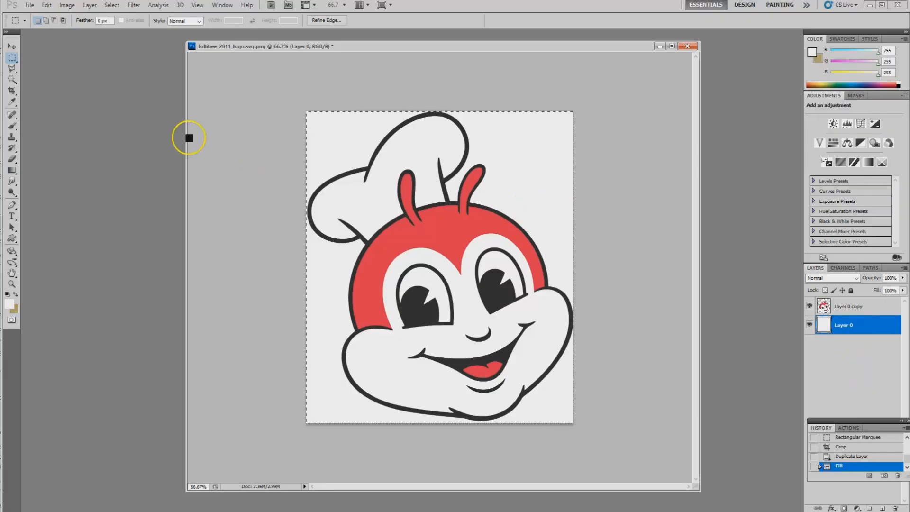
# Step: On Layer 0 copy, select the area around the character with the Magic Wand and invert the selection to the head's silhouette
pyautogui.click(842, 304)
pyautogui.click(14, 80)
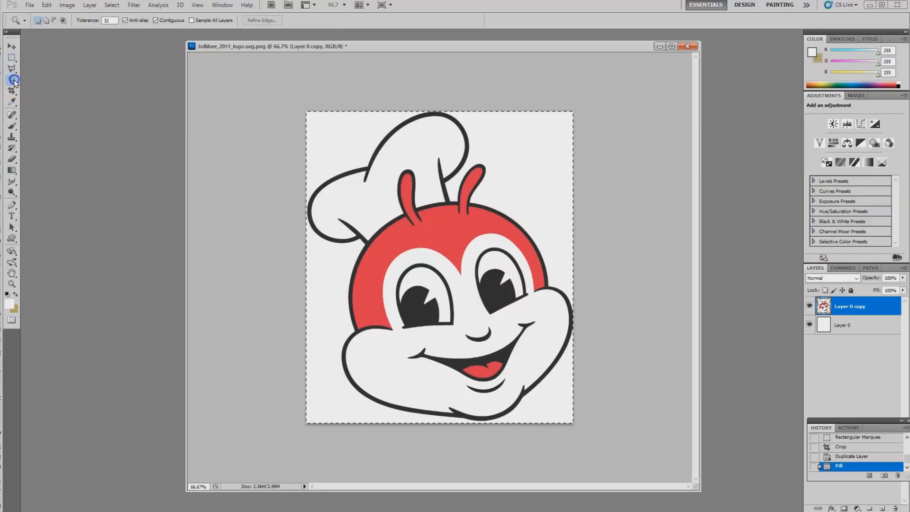
pyautogui.click(523, 179)
pyautogui.click(520, 179)
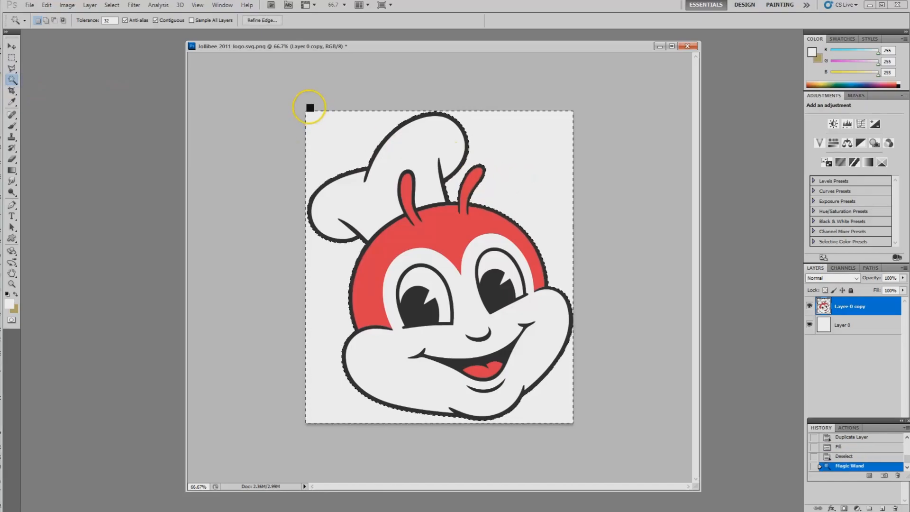
pyautogui.click(113, 8)
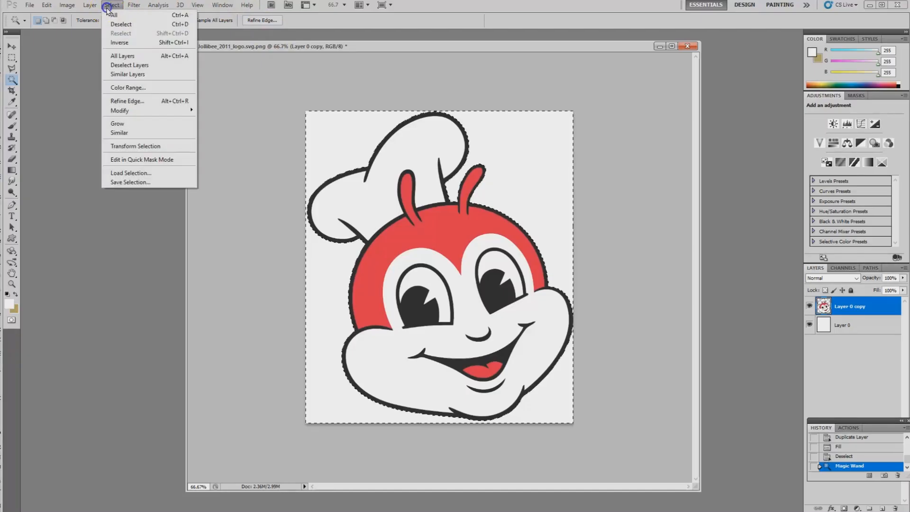
pyautogui.click(131, 43)
pyautogui.click(49, 6)
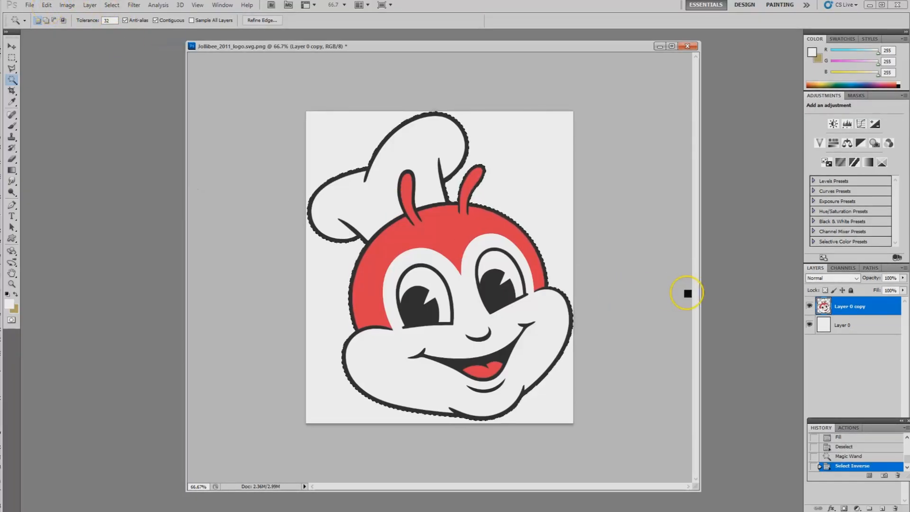
# Step: Copy the silhouette-shaped area from the white Layer 0 and paste it as a new layer
pyautogui.click(836, 324)
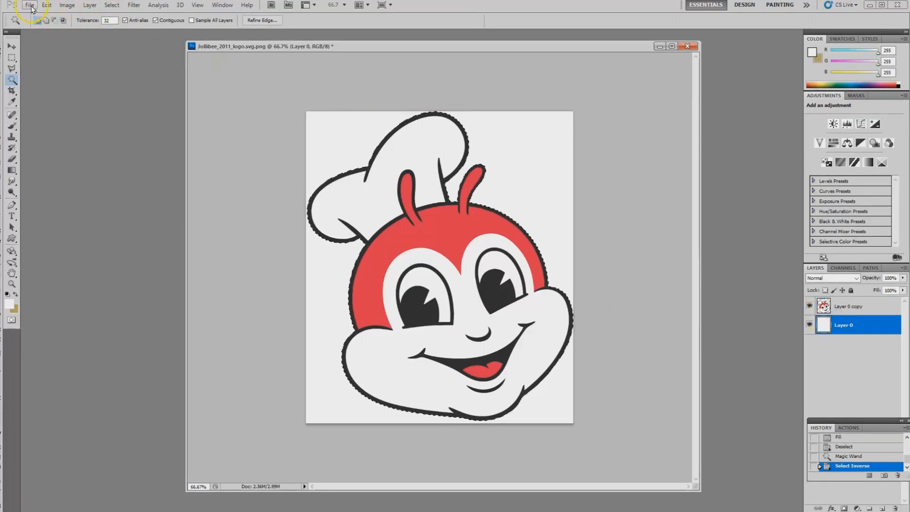
pyautogui.click(46, 6)
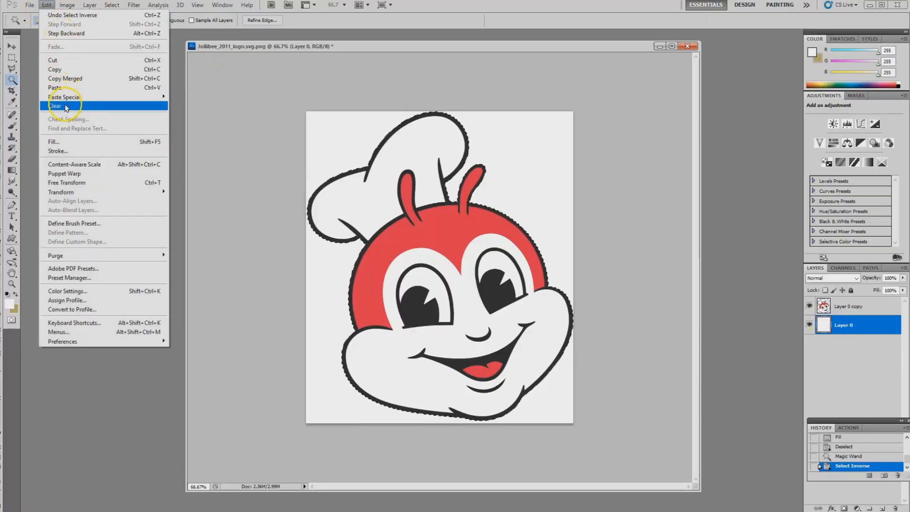
pyautogui.click(57, 70)
pyautogui.click(44, 6)
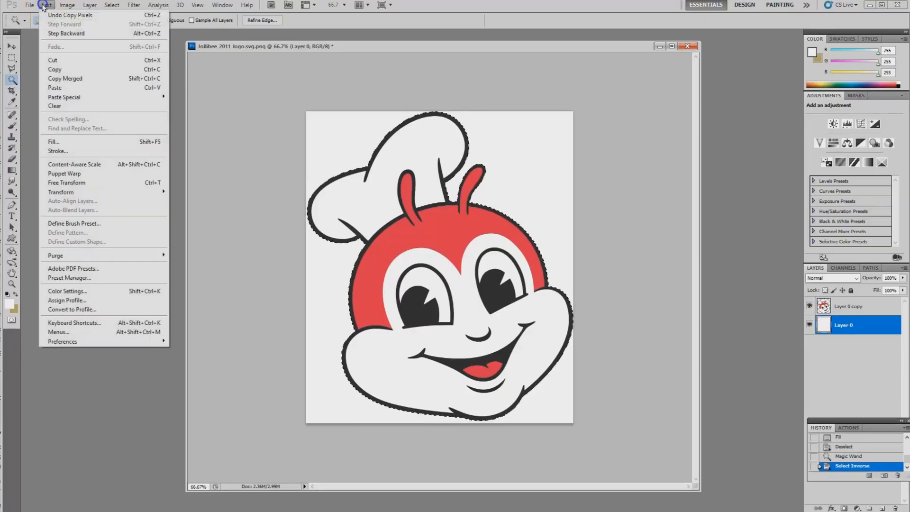
pyautogui.click(59, 87)
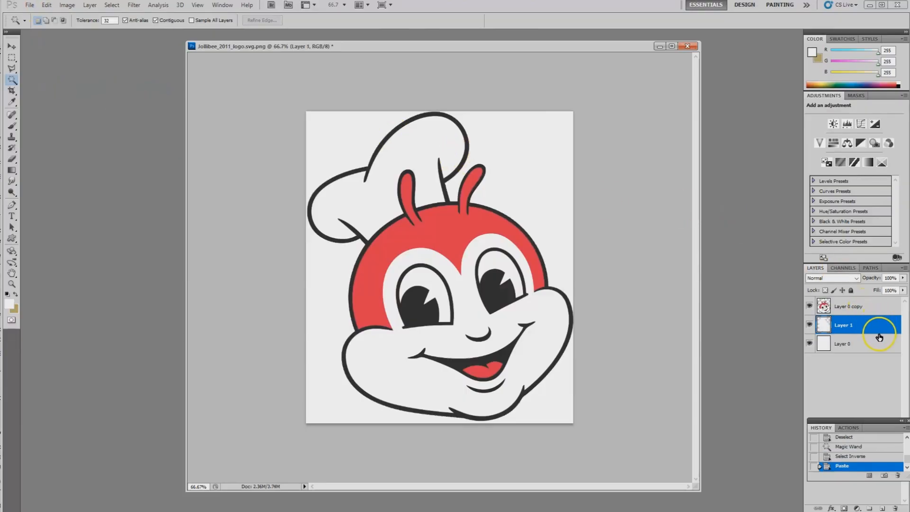
# Step: Select all the black areas of Layer 0 copy using Magic Wand and Similar, and copy and paste them onto a new layer
pyautogui.click(849, 308)
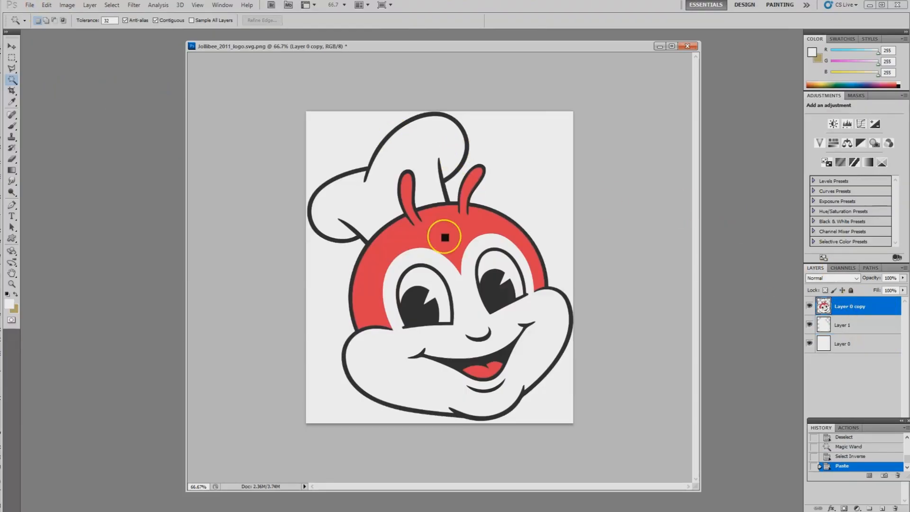
pyautogui.click(13, 79)
pyautogui.click(493, 292)
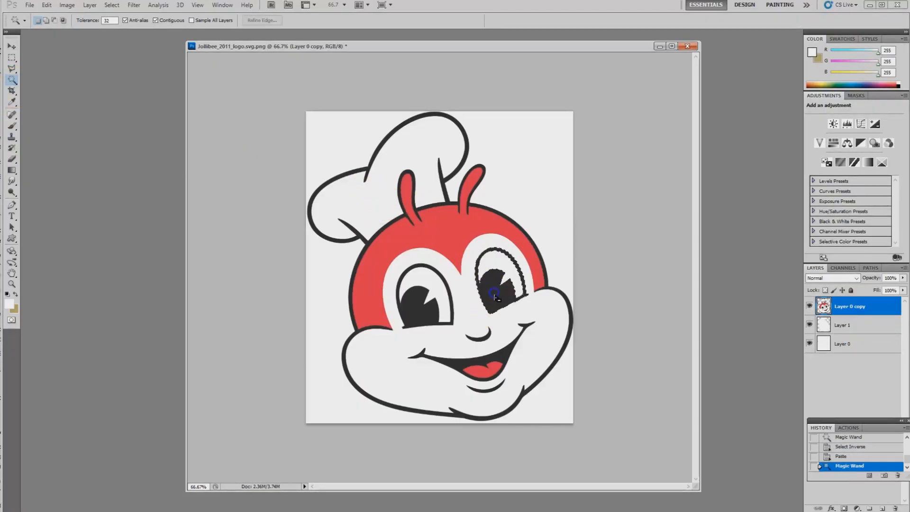
pyautogui.click(118, 8)
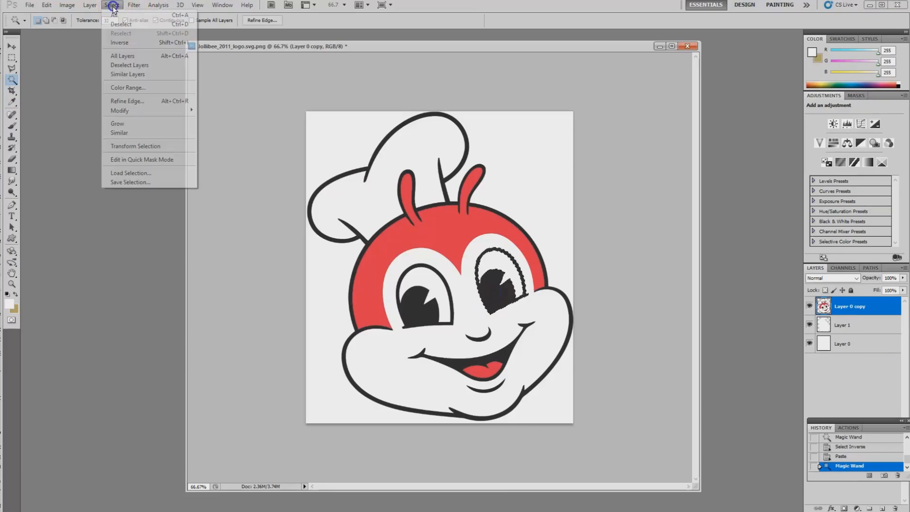
pyautogui.click(124, 132)
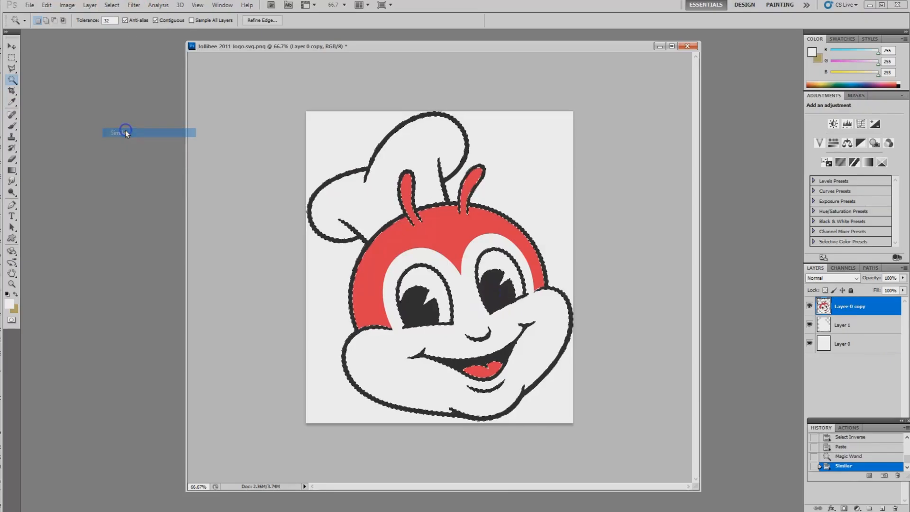
pyautogui.click(46, 5)
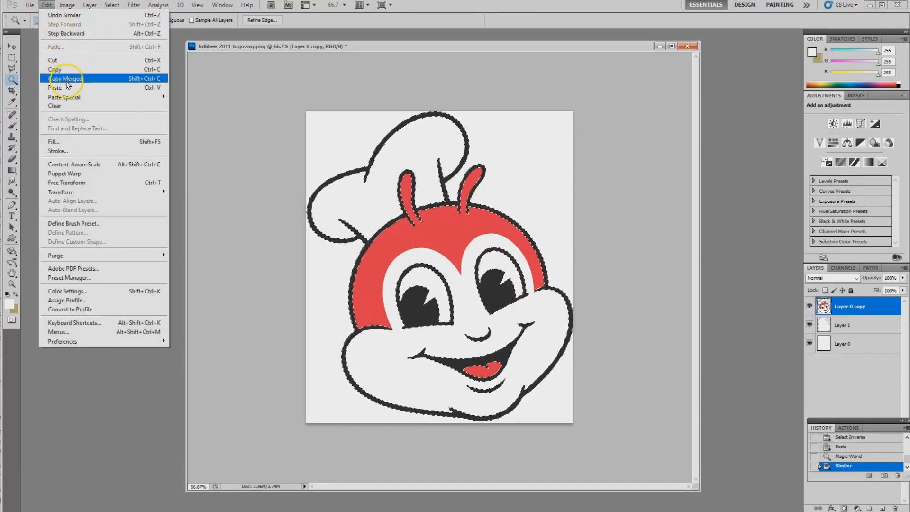
pyautogui.click(54, 69)
pyautogui.click(46, 5)
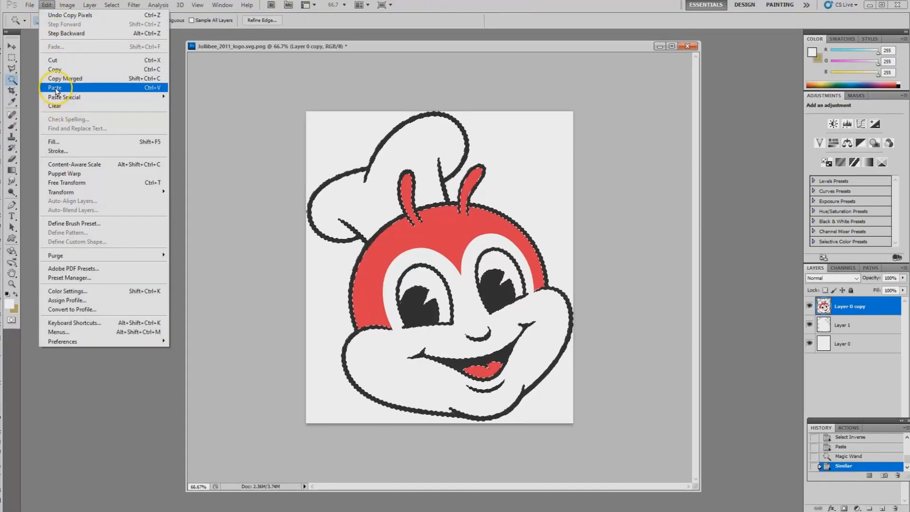
pyautogui.click(56, 89)
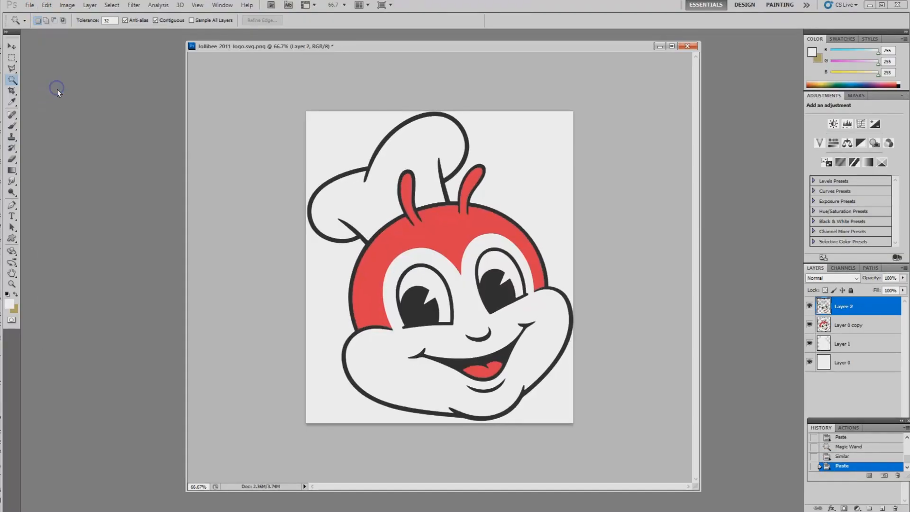
# Step: Select all the red areas of Layer 0 copy, including antennae and tongue, and copy and paste them onto a new layer
pyautogui.click(839, 327)
pyautogui.click(443, 237)
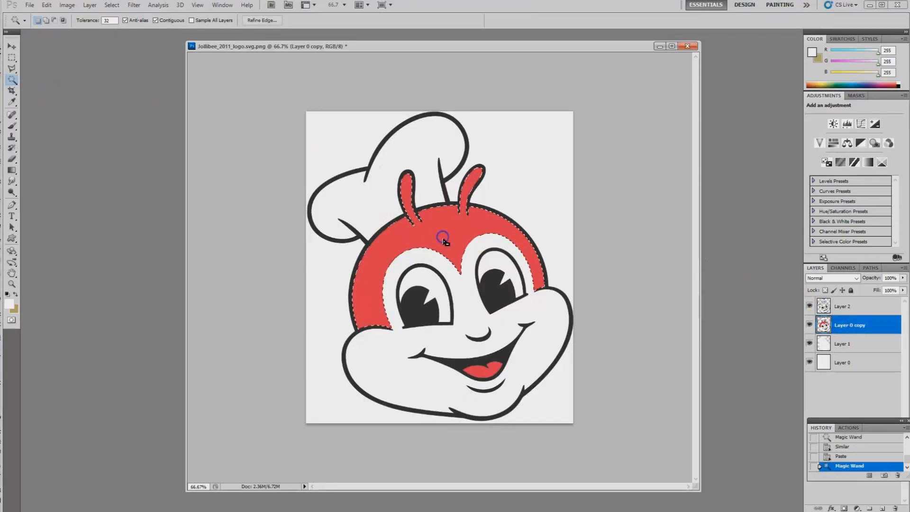
pyautogui.click(109, 6)
pyautogui.click(124, 132)
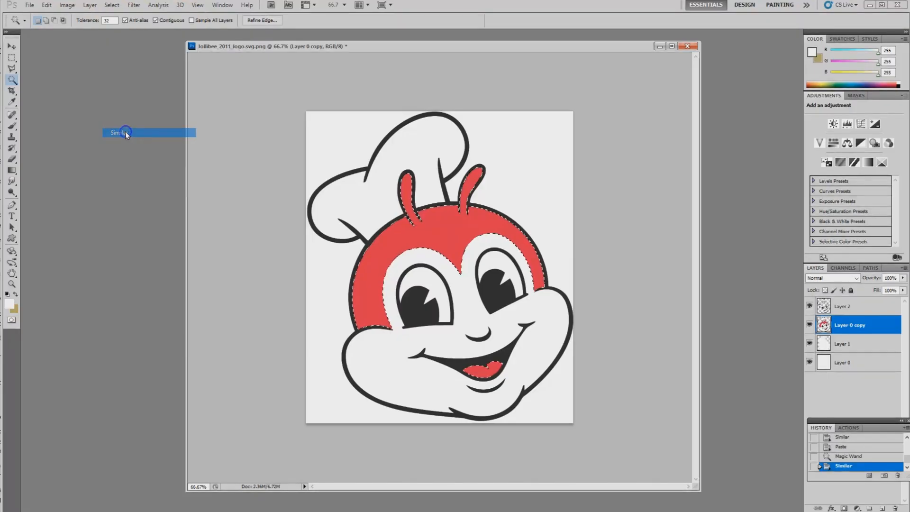
pyautogui.click(47, 5)
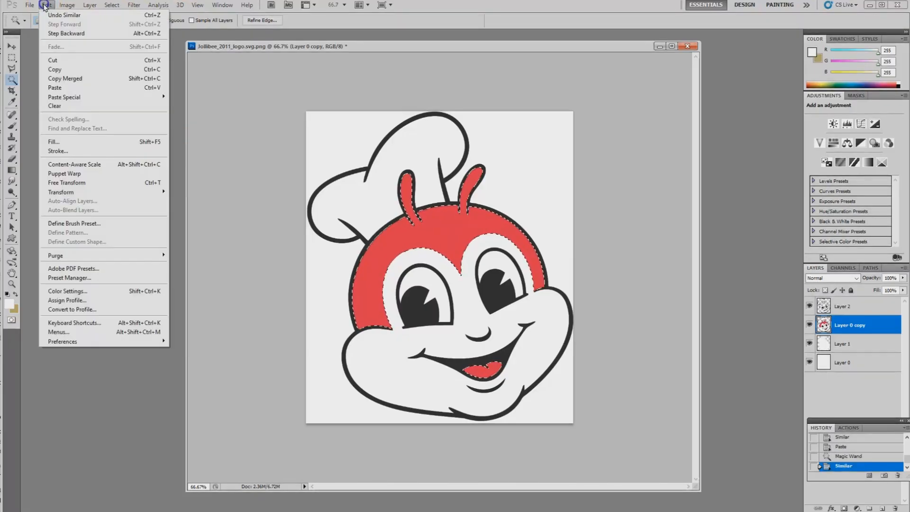
pyautogui.click(66, 70)
pyautogui.click(46, 5)
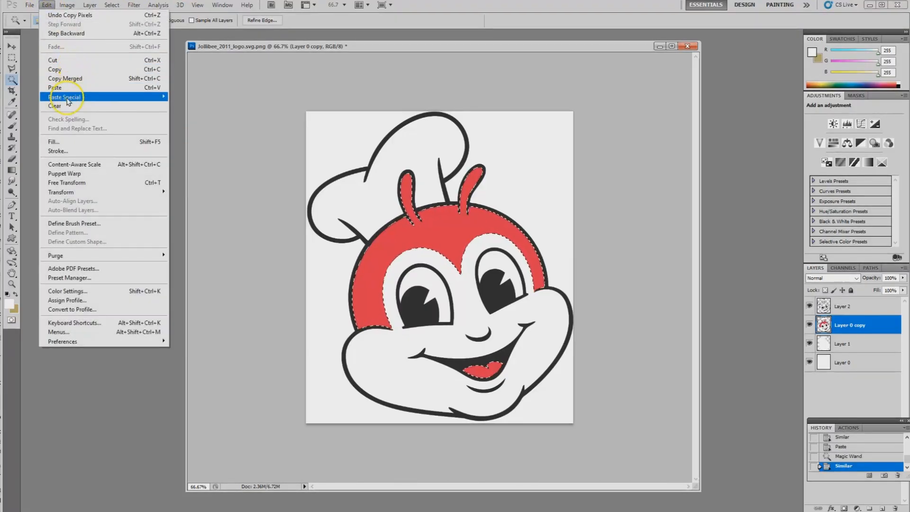
pyautogui.click(60, 87)
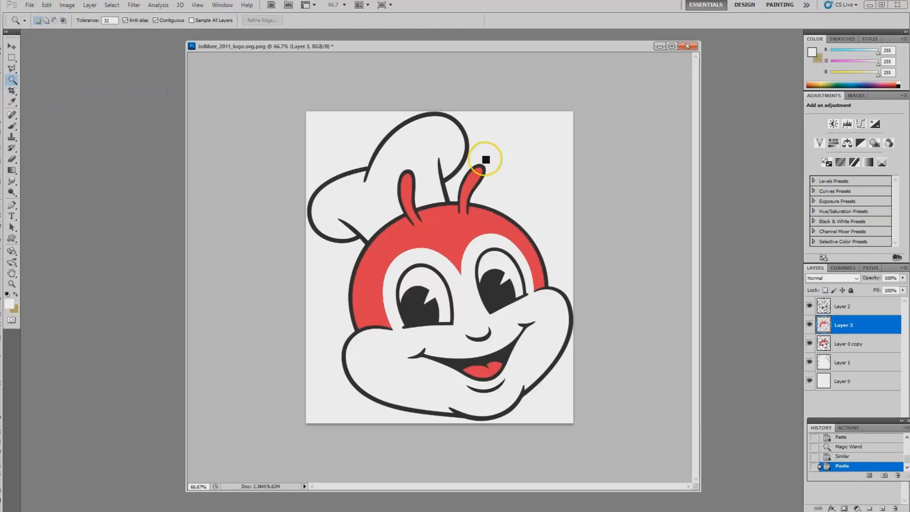
# Step: Select all the white areas of Layer 0 copy, starting from the chef's hat, and copy and paste them onto a new layer
pyautogui.click(848, 346)
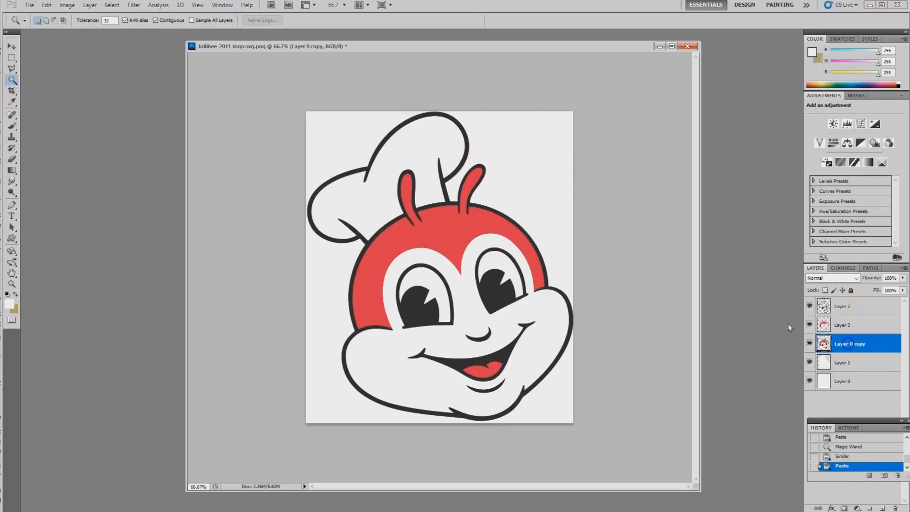
pyautogui.click(420, 167)
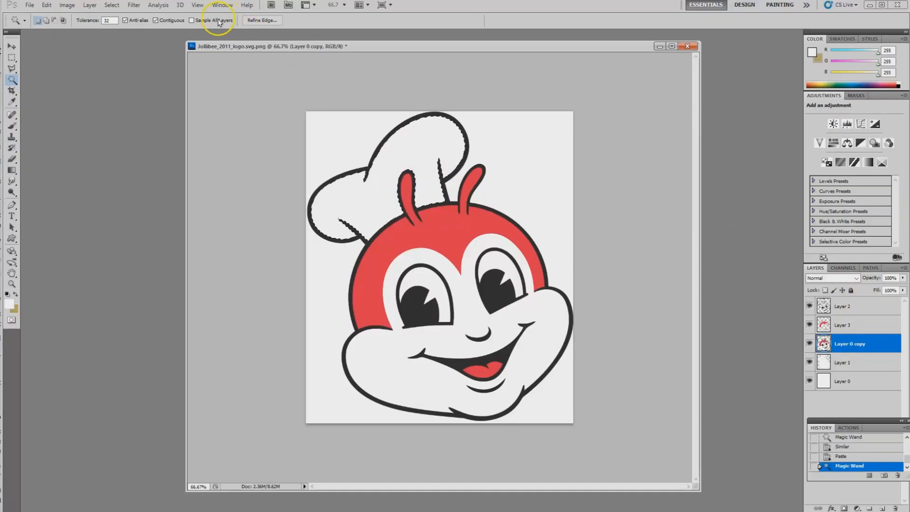
pyautogui.click(112, 5)
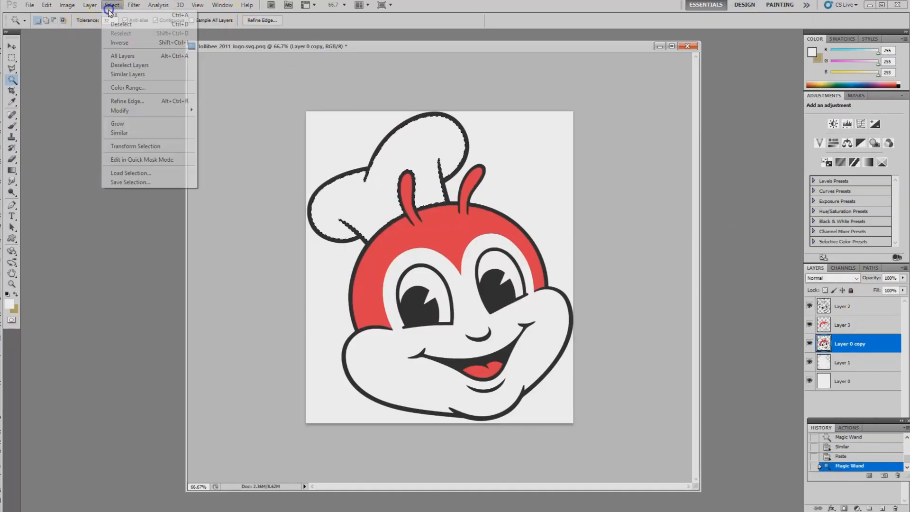
pyautogui.click(124, 133)
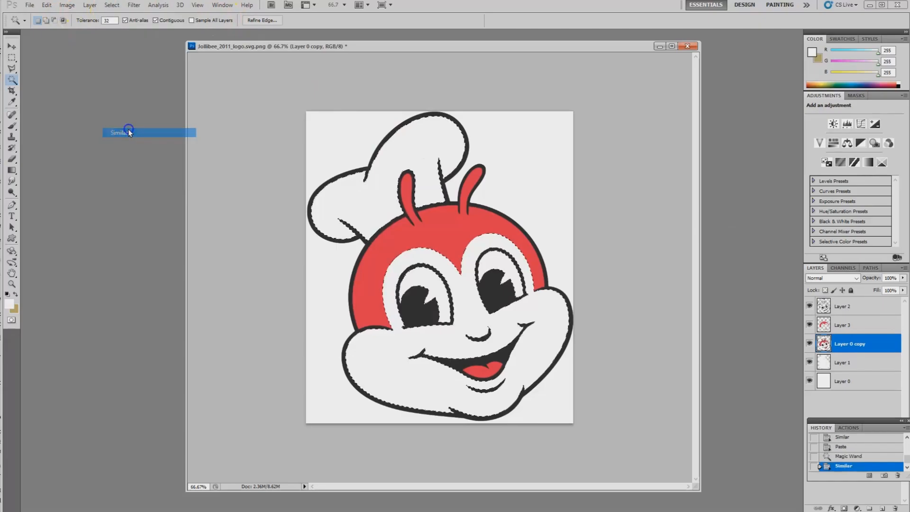
pyautogui.click(47, 4)
pyautogui.click(56, 69)
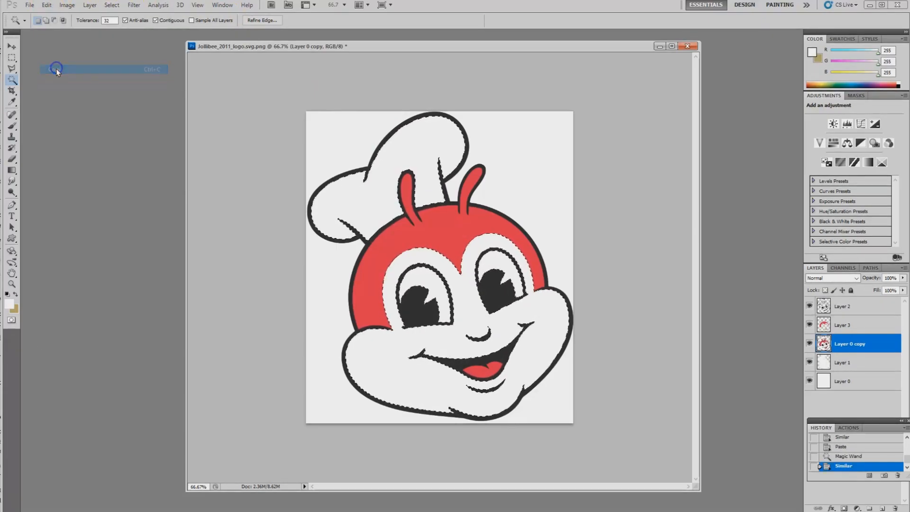
pyautogui.click(46, 4)
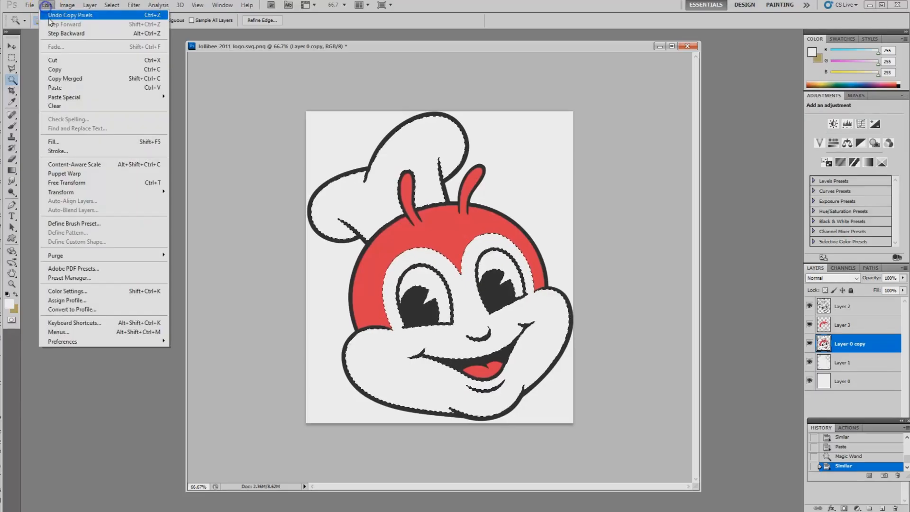
pyautogui.click(70, 89)
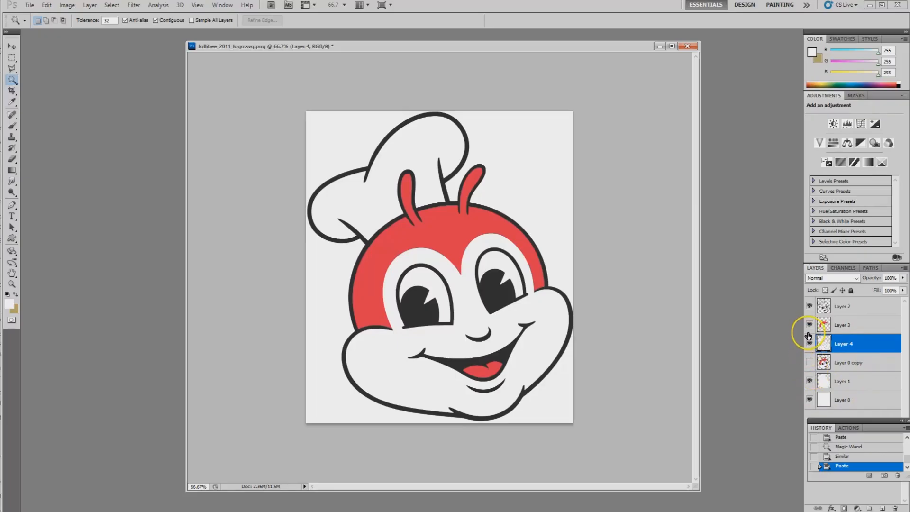
# Step: Check the separated colour areas by toggling the visibility of Layer 2, Layer 3 and Layer 4
pyautogui.click(809, 307)
pyautogui.click(810, 306)
pyautogui.click(809, 325)
pyautogui.click(809, 326)
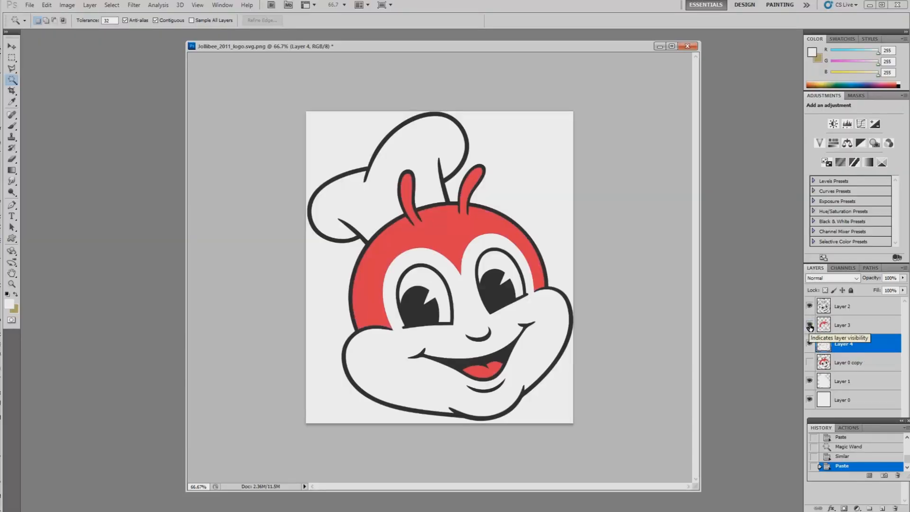
pyautogui.click(808, 344)
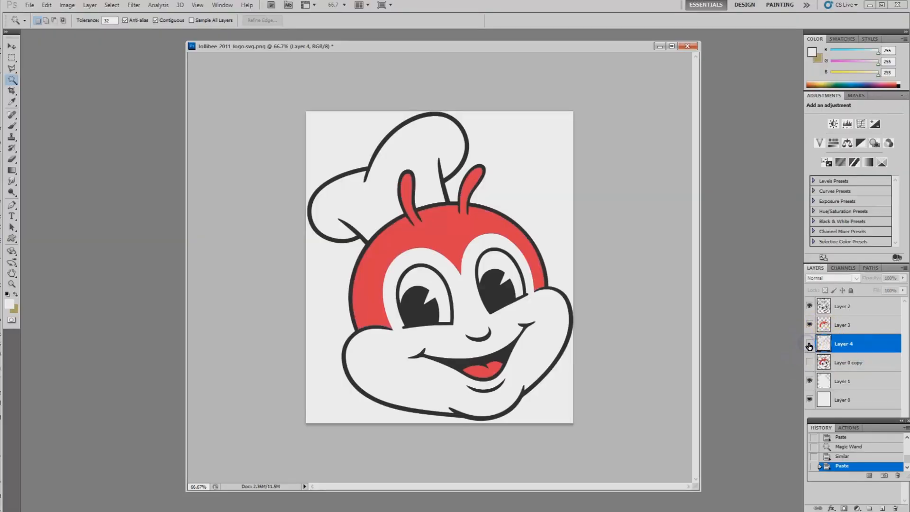
pyautogui.click(853, 345)
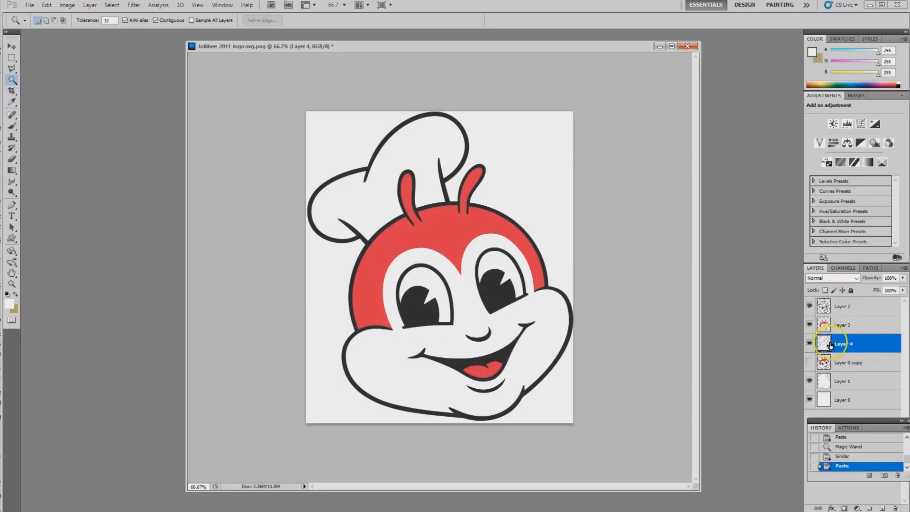
# Step: Hide Layer 1 and Layer 0, and inspect each colour layer by toggling its visibility
pyautogui.click(809, 381)
pyautogui.click(809, 399)
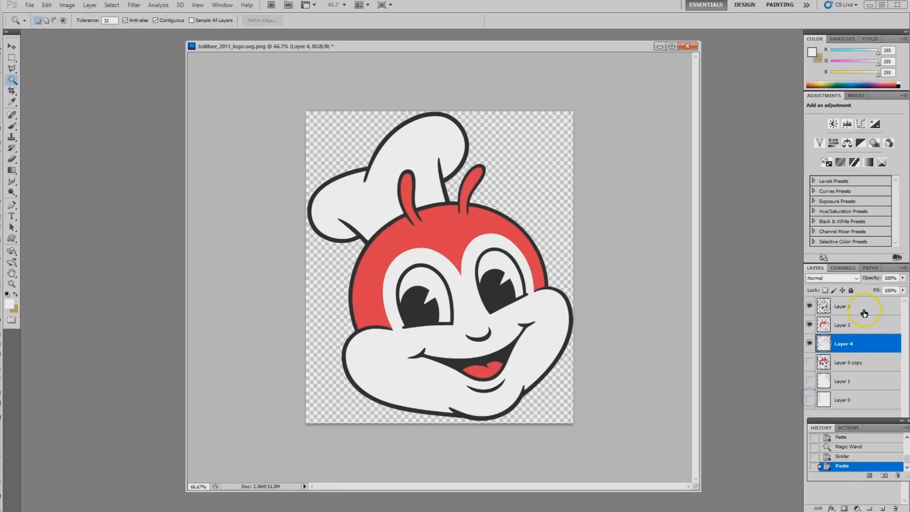
pyautogui.click(809, 307)
pyautogui.click(809, 307)
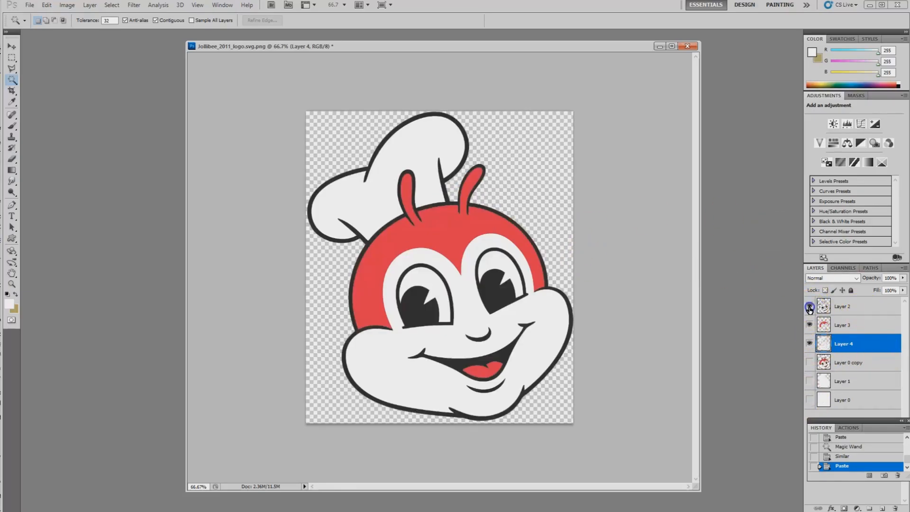
pyautogui.click(810, 343)
pyautogui.click(809, 343)
pyautogui.click(810, 325)
pyautogui.click(810, 325)
# Step: Show and select Layer 1, and hide Layers 2, 3 and 4 to isolate the silhouette
pyautogui.click(810, 382)
pyautogui.click(844, 382)
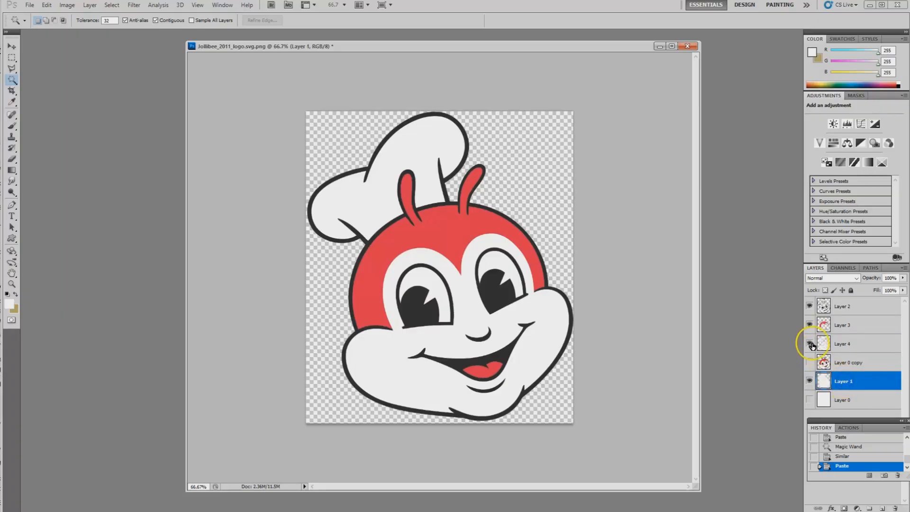
pyautogui.click(810, 325)
pyautogui.click(810, 307)
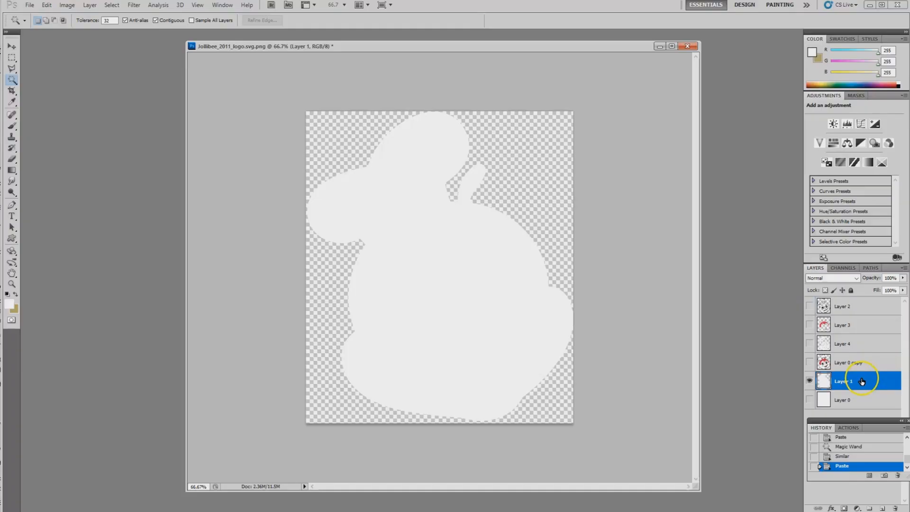
# Step: Apply a black (000000) Color Overlay to Layer 1 and copy its layer style
pyautogui.click(93, 7)
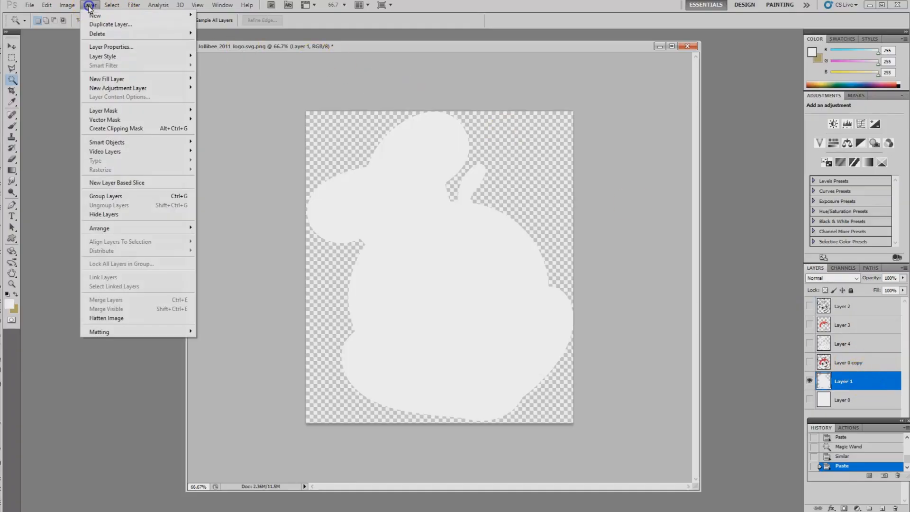
pyautogui.moveTo(114, 58)
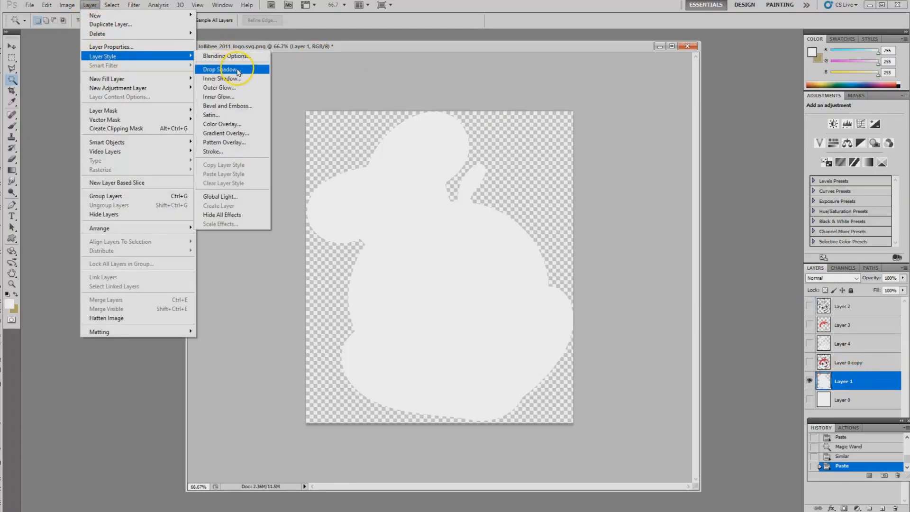
pyautogui.click(215, 124)
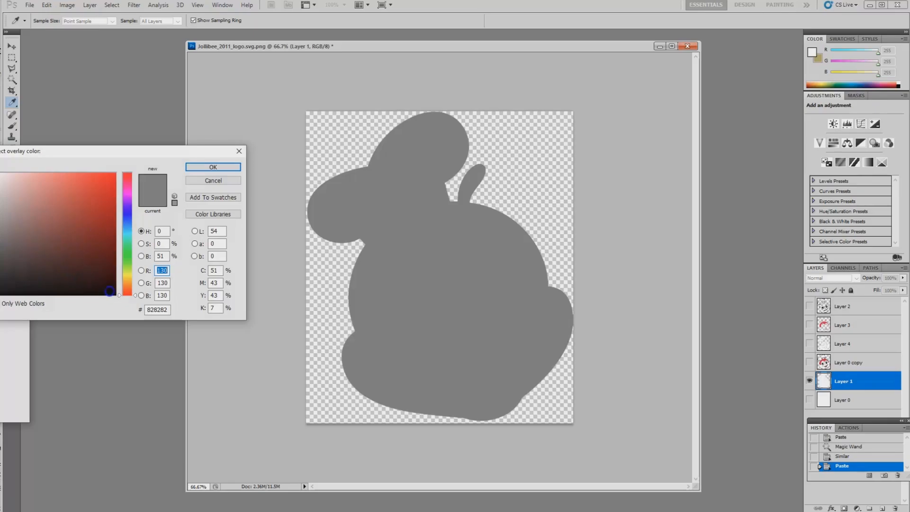
pyautogui.click(112, 292)
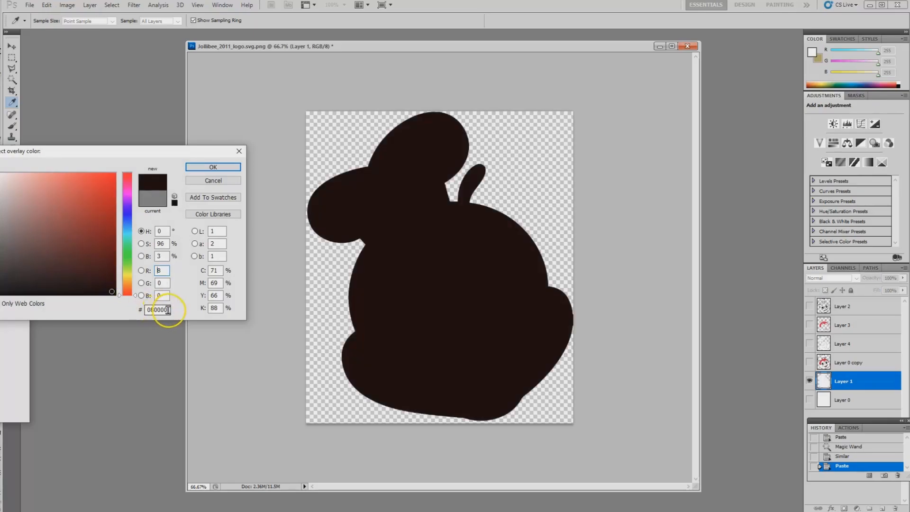
pyautogui.write('00')
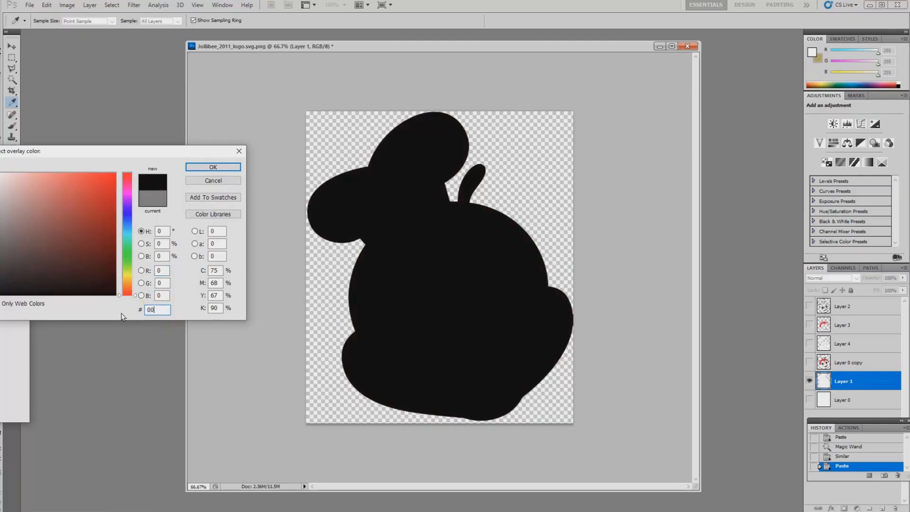
pyautogui.write('0000')
pyautogui.click(213, 169)
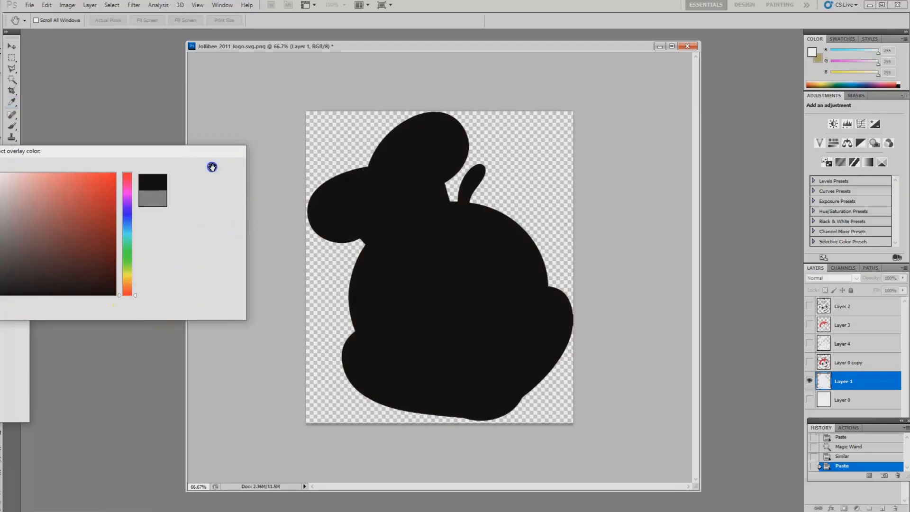
pyautogui.moveTo(1, 207); pyautogui.dragTo(176, 196)
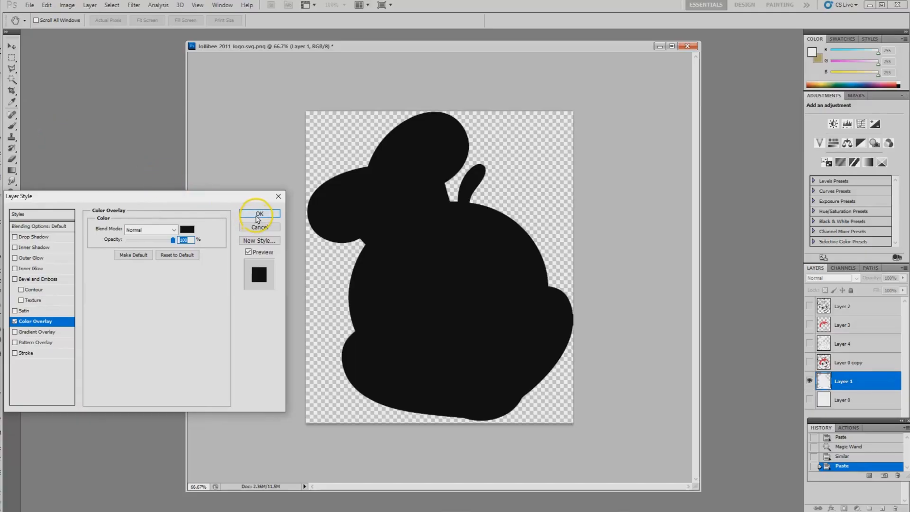
pyautogui.click(260, 214)
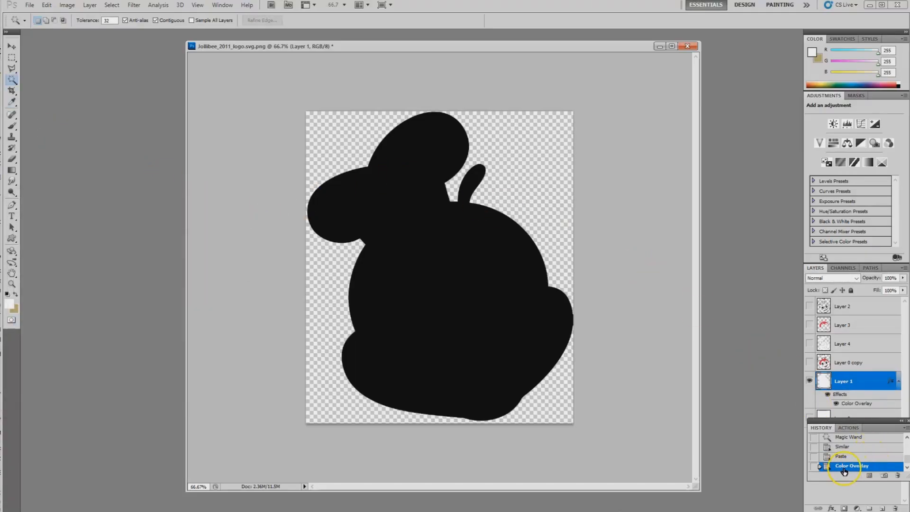
pyautogui.rightClick(850, 380)
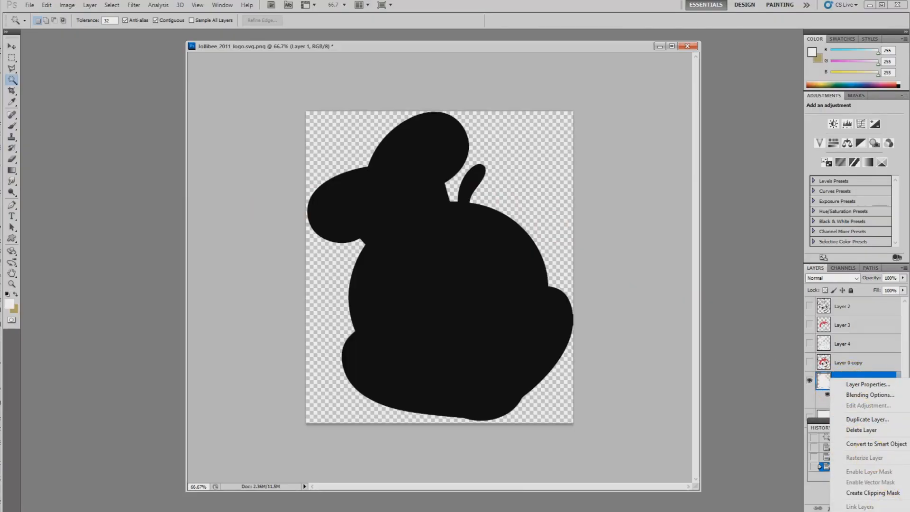
pyautogui.press('Escape')
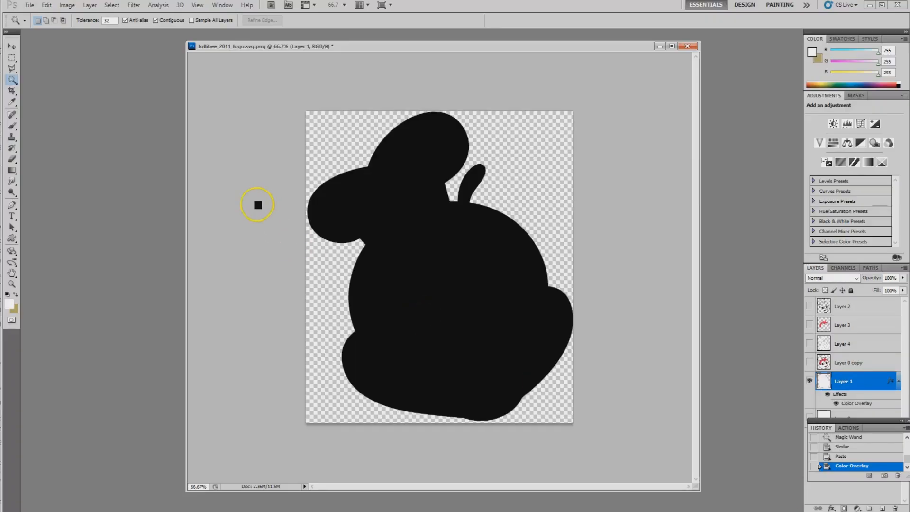
# Step: Open Save As with the Desktop as destination, and reposition and resize the dialog to show all save options
pyautogui.click(29, 7)
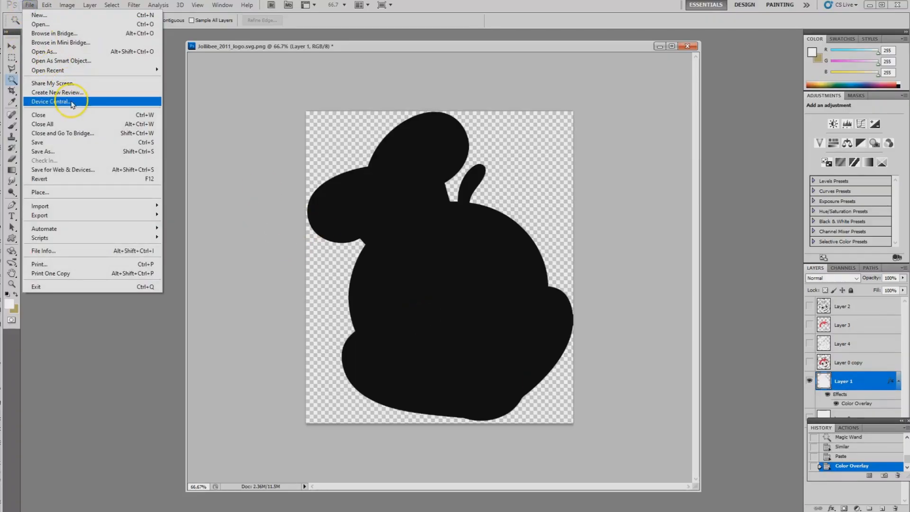
pyautogui.click(45, 153)
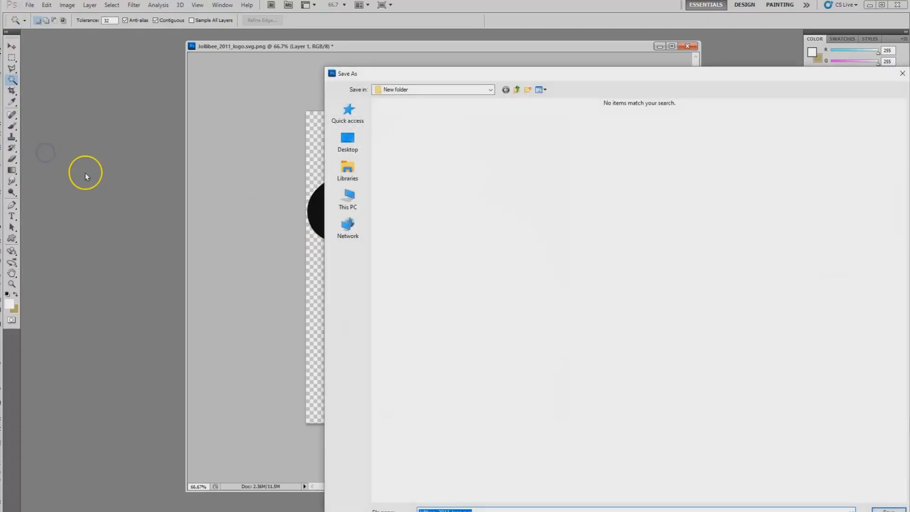
pyautogui.click(347, 141)
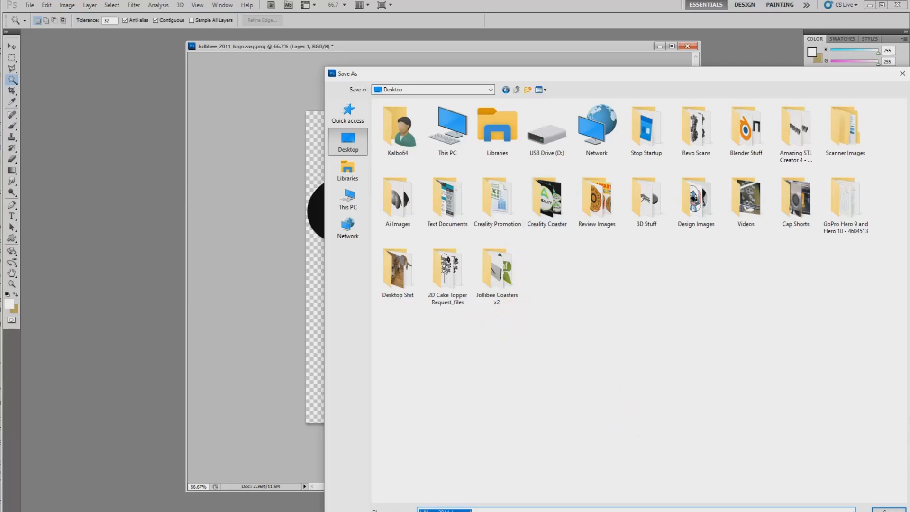
pyautogui.moveTo(603, 74); pyautogui.dragTo(533, 38)
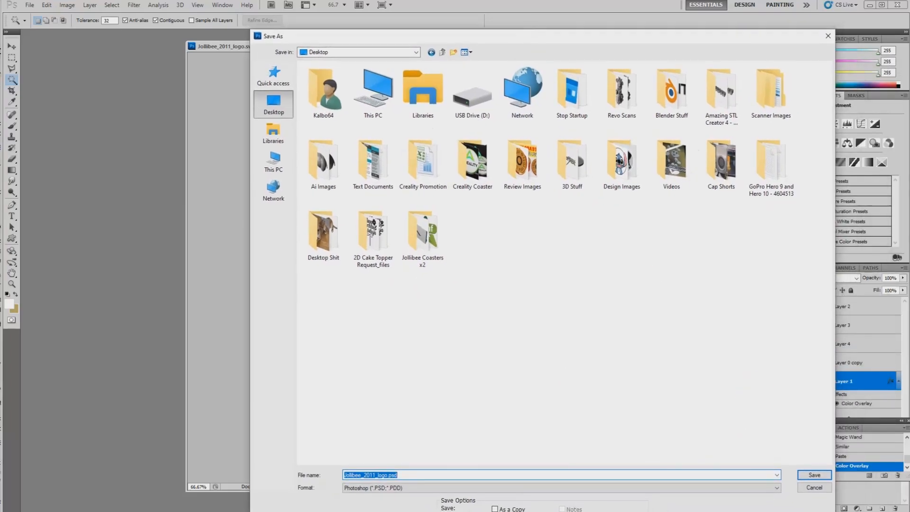
pyautogui.moveTo(833, 511); pyautogui.dragTo(789, 484)
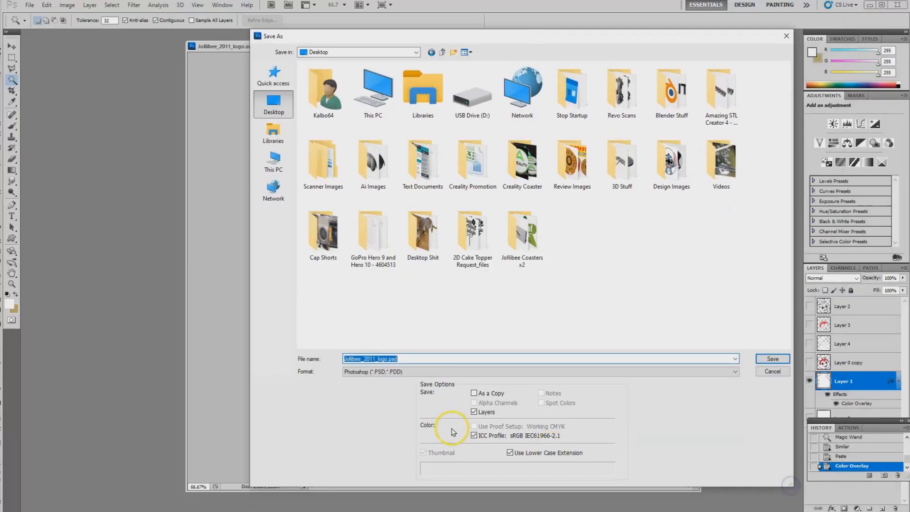
# Step: Save the black silhouette as a JPEG named JollyBack at maximum quality
pyautogui.click(735, 371)
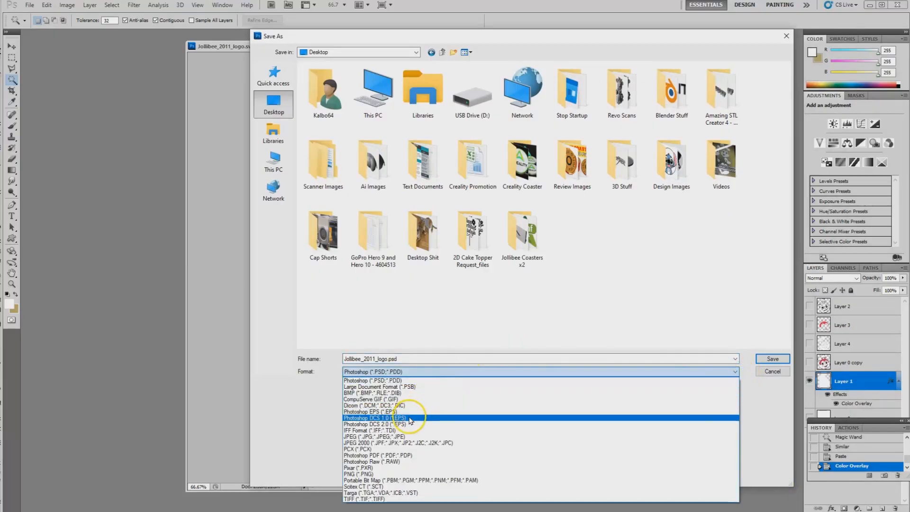
pyautogui.click(396, 436)
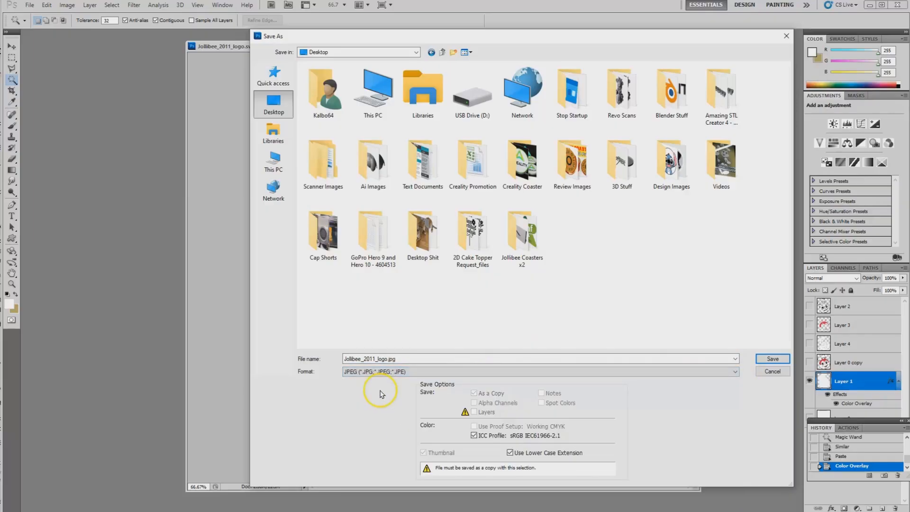
pyautogui.moveTo(399, 358); pyautogui.dragTo(340, 358)
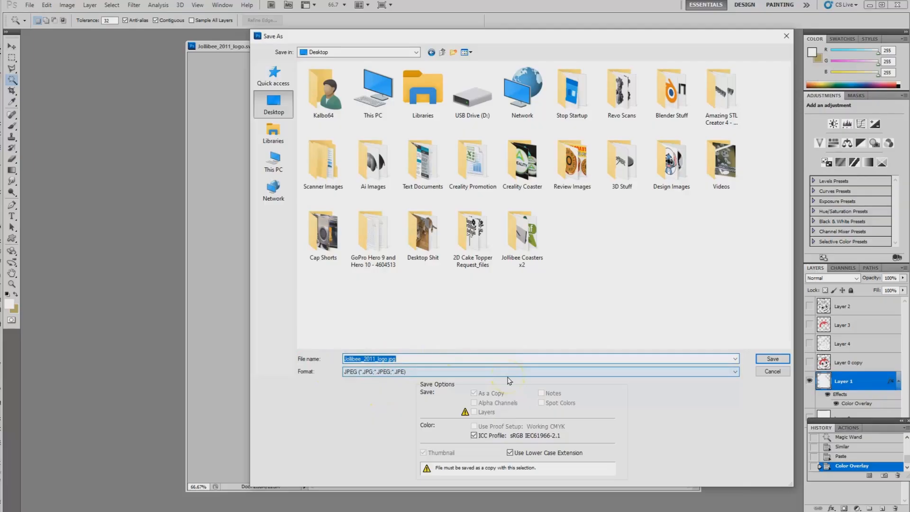
pyautogui.write('Joll')
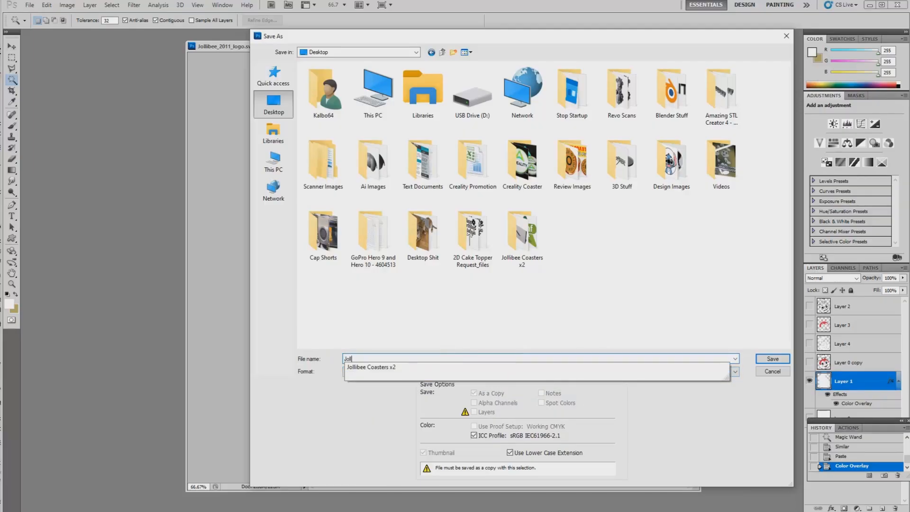
pyautogui.write('yBack')
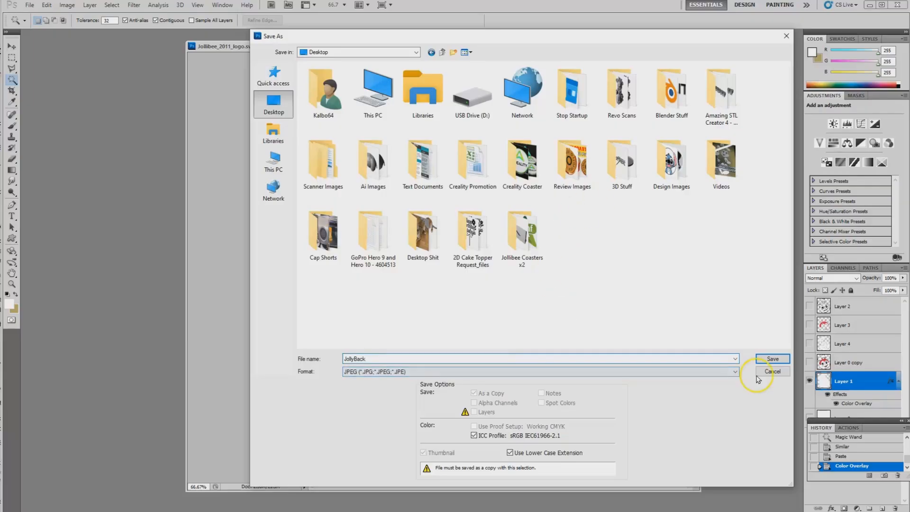
pyautogui.click(772, 358)
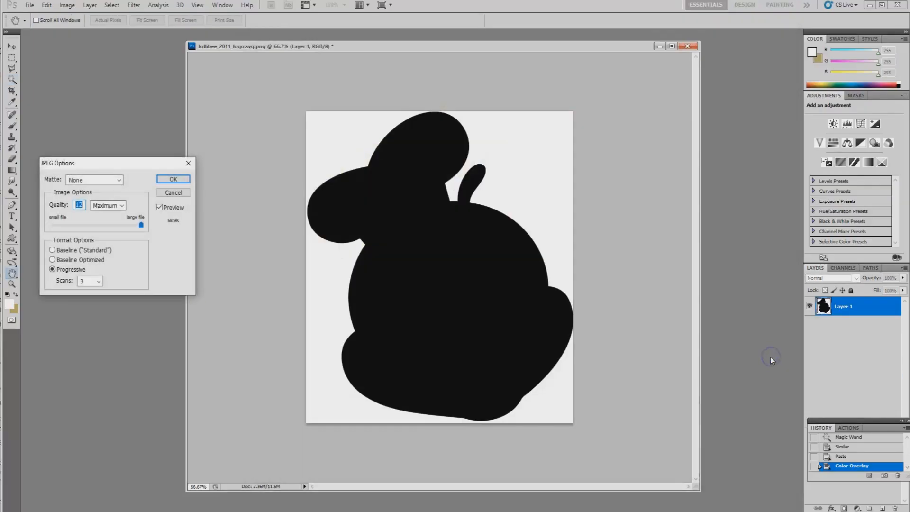
pyautogui.click(173, 179)
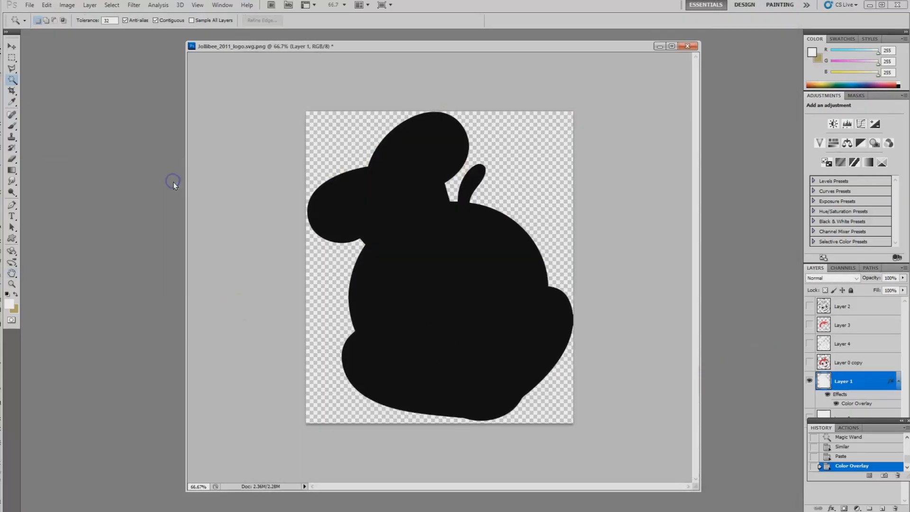
# Step: Hide Layer 1, show and select Layer 4, and paste the copied black Color Overlay style onto it
pyautogui.click(810, 381)
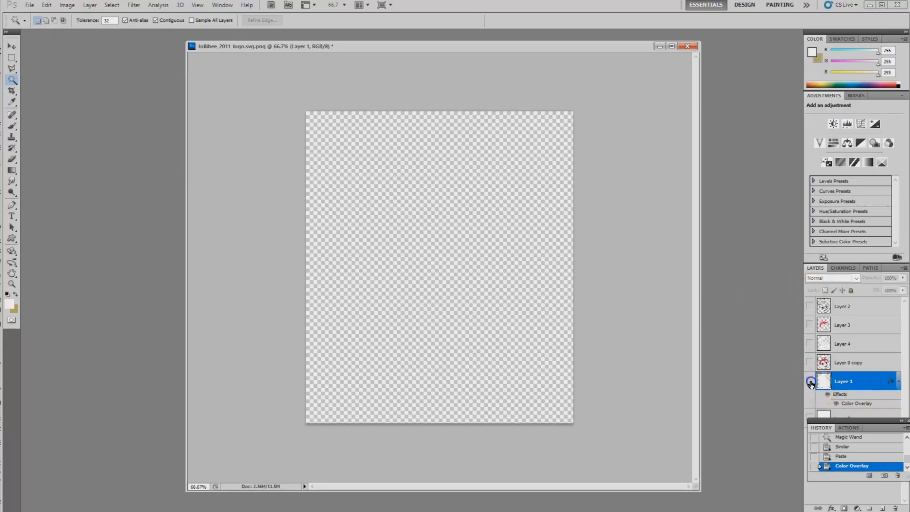
pyautogui.click(810, 344)
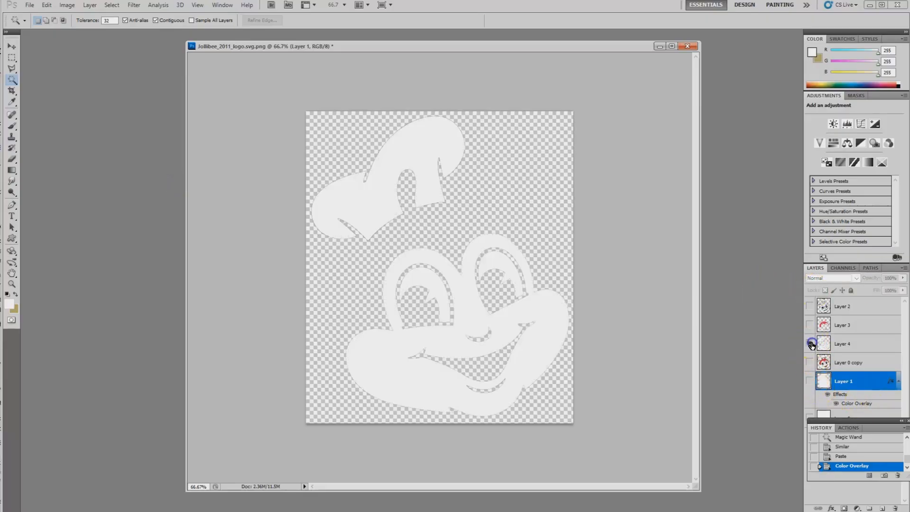
pyautogui.click(851, 345)
pyautogui.rightClick(863, 344)
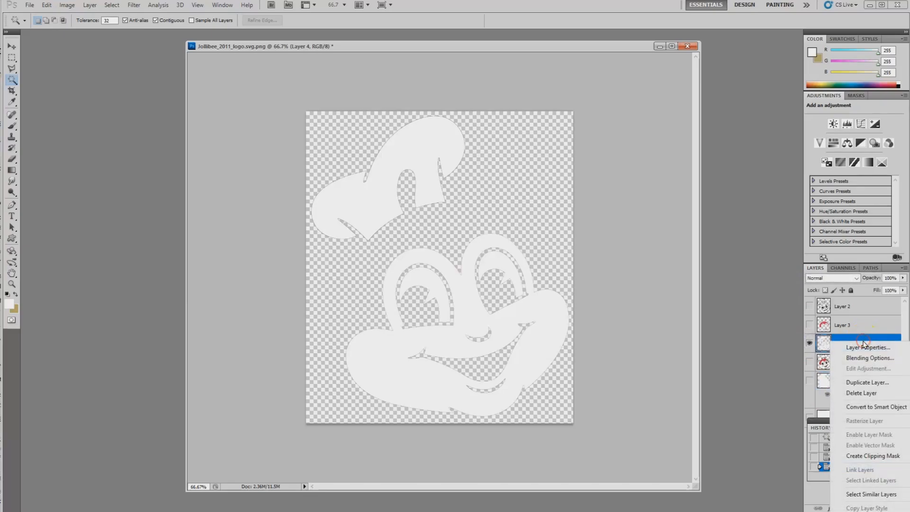
pyautogui.click(862, 508)
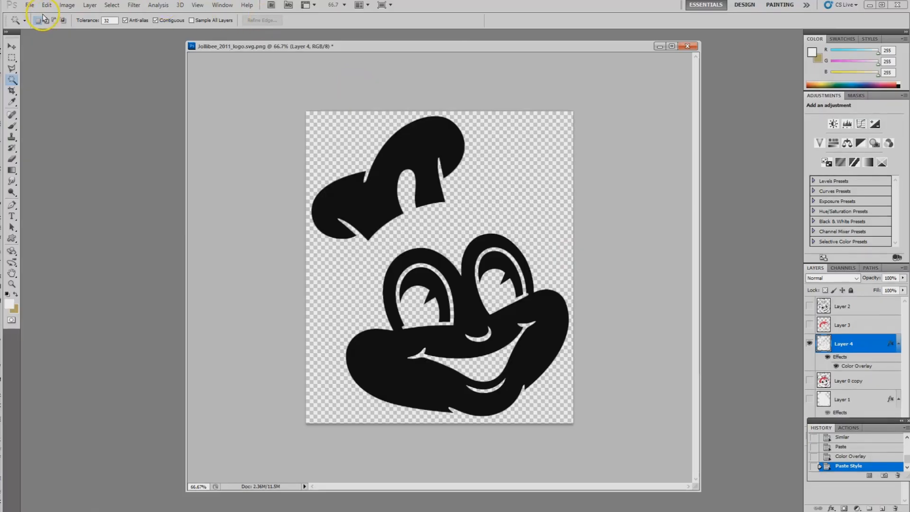
pyautogui.click(29, 5)
pyautogui.click(86, 169)
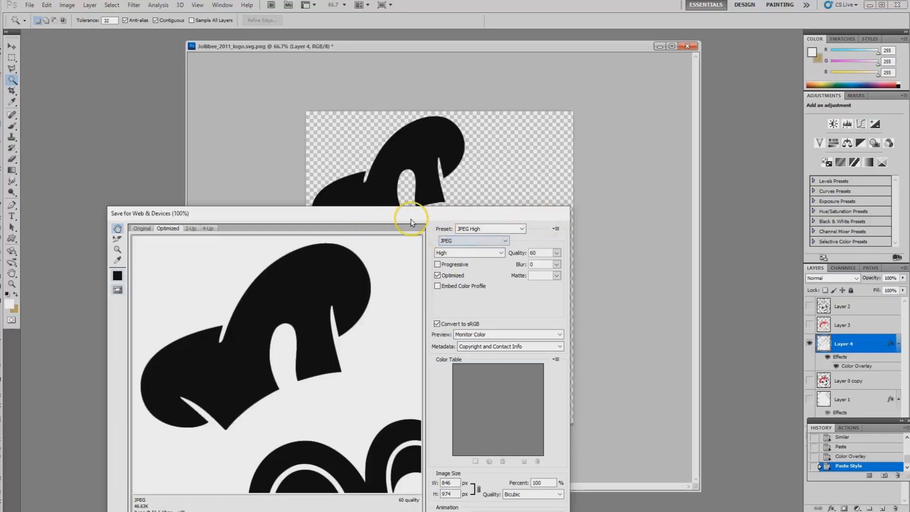
pyautogui.moveTo(405, 216); pyautogui.dragTo(411, 173)
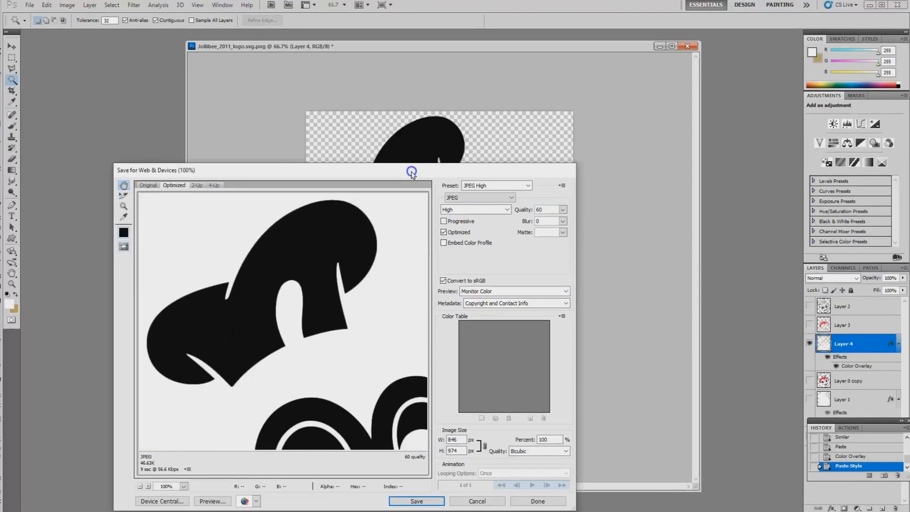
pyautogui.click(492, 500)
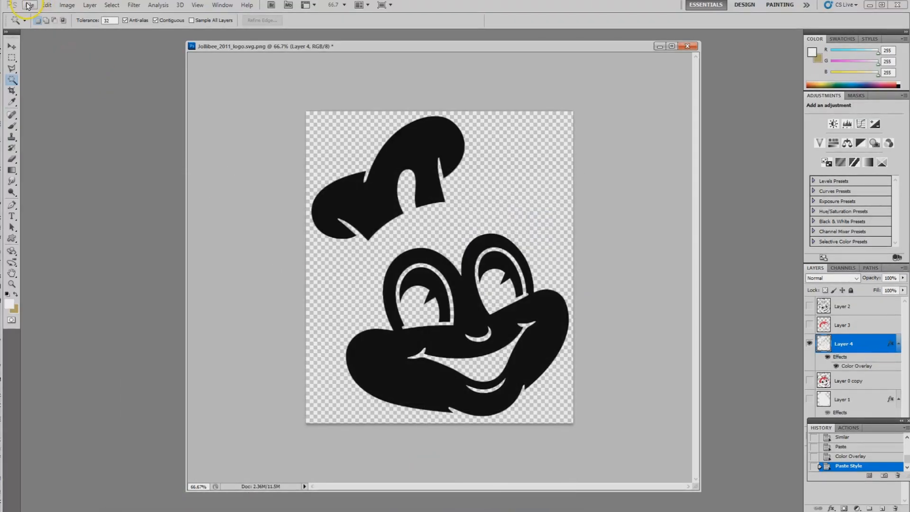
# Step: Save the blackened Layer 4 artwork to the Desktop as a JPEG named JollyWhite at maximum quality
pyautogui.click(28, 6)
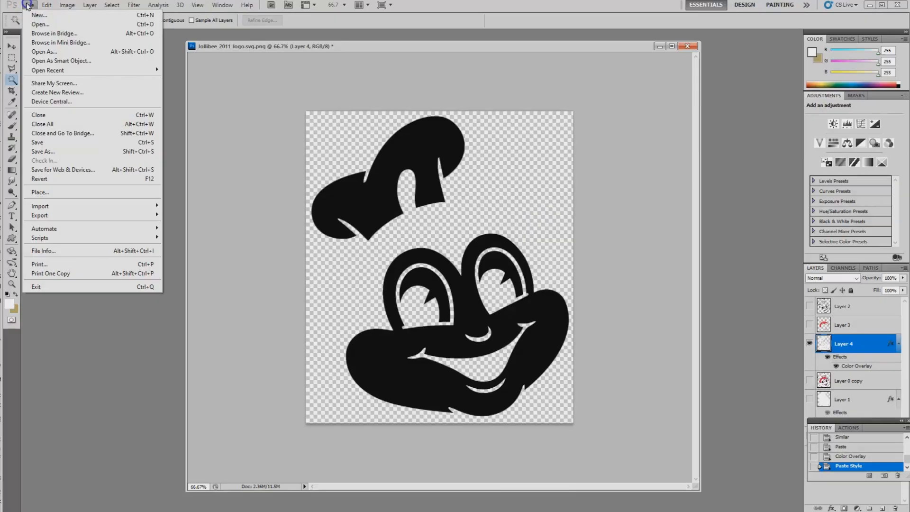
pyautogui.click(40, 153)
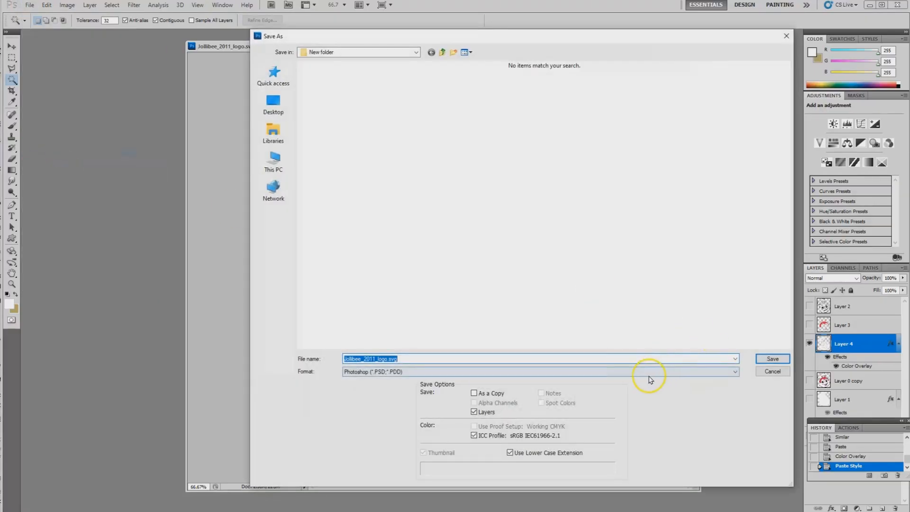
pyautogui.click(735, 371)
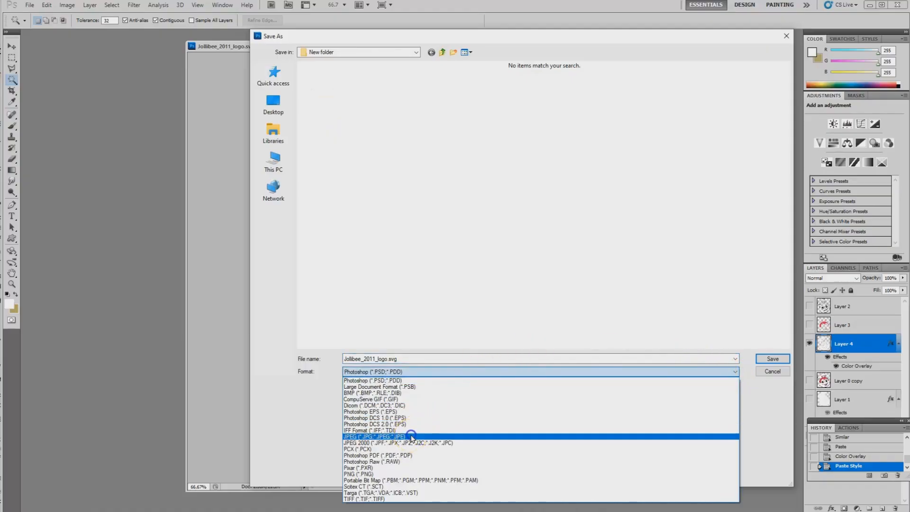
pyautogui.click(374, 436)
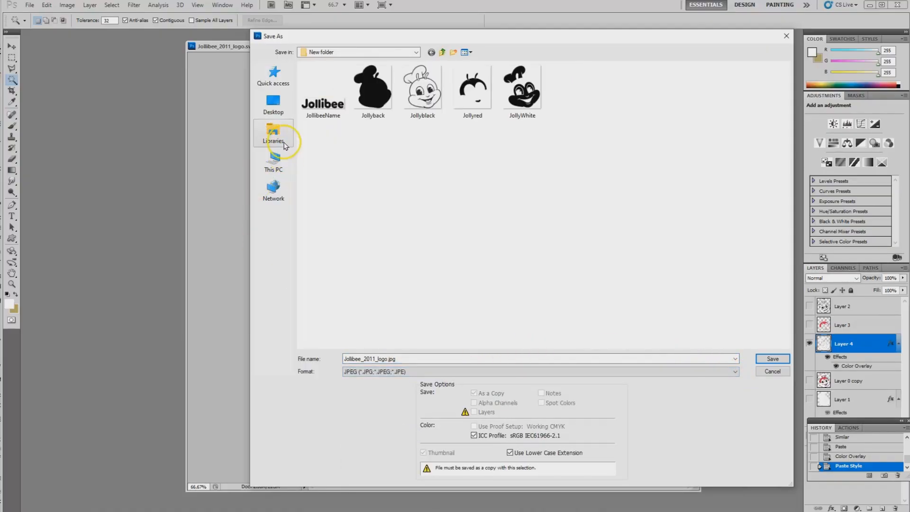
pyautogui.click(273, 105)
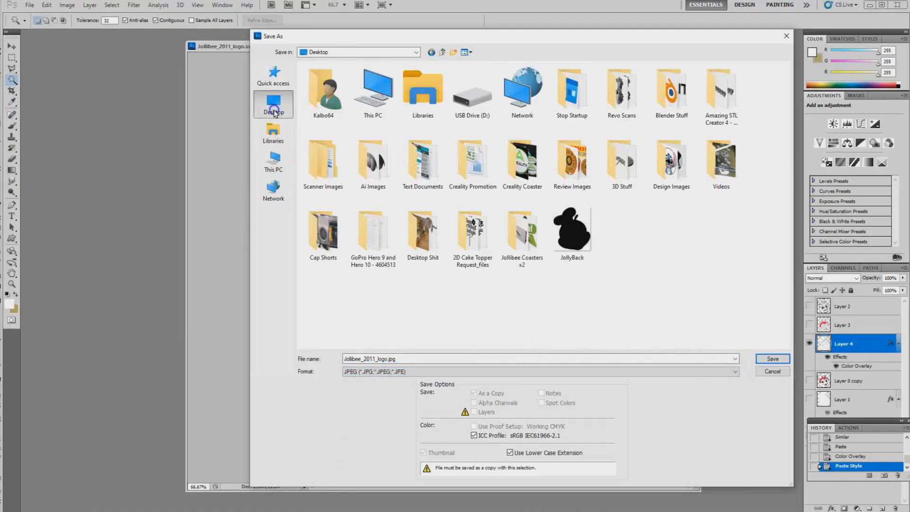
pyautogui.click(572, 231)
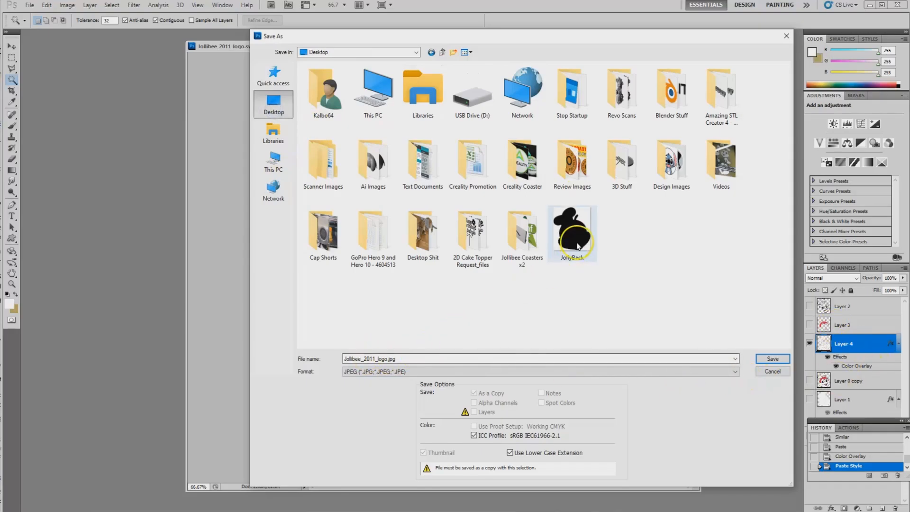
pyautogui.doubleClick(382, 359)
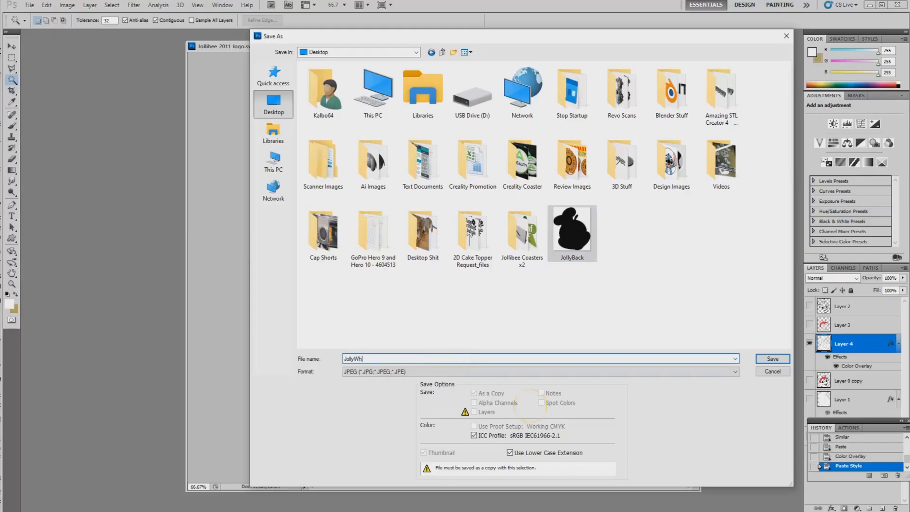
pyautogui.click(782, 359)
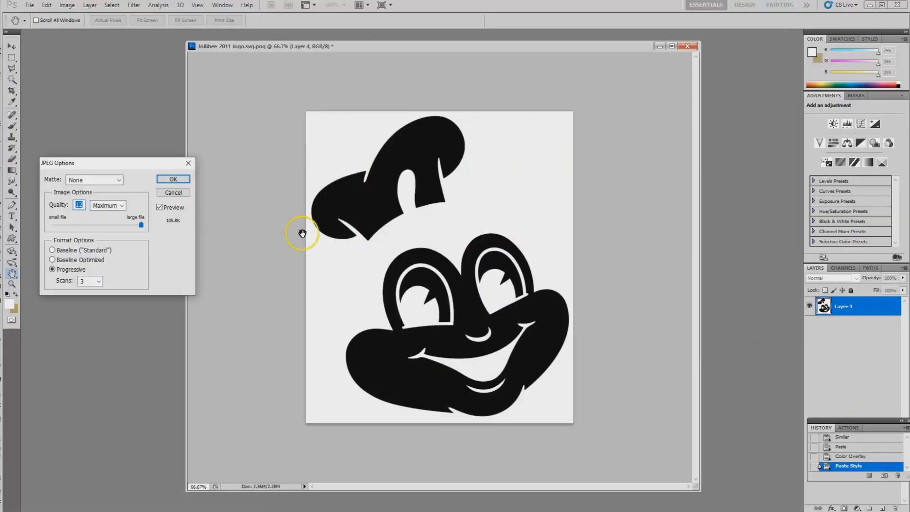
pyautogui.click(173, 179)
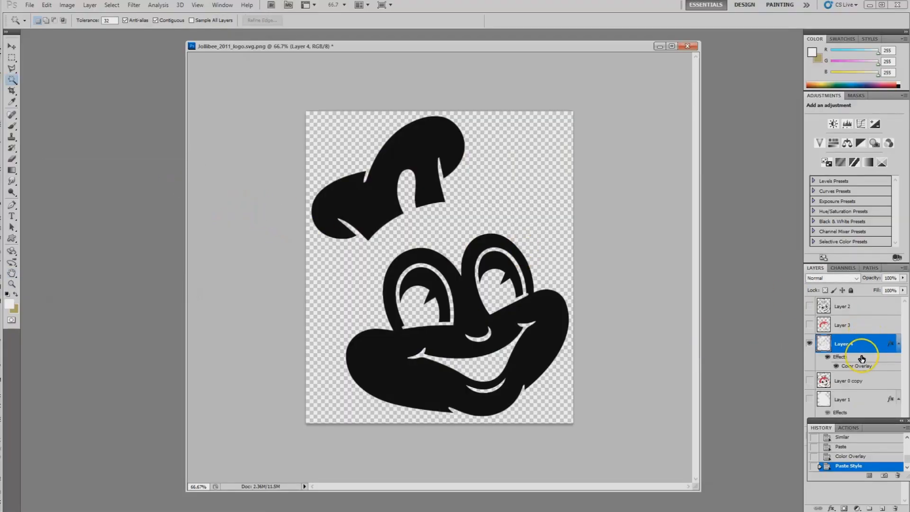
# Step: Hide Layer 4, show Layer 3, and paste the copied black Color Overlay style onto Layer 3
pyautogui.click(809, 343)
pyautogui.click(809, 324)
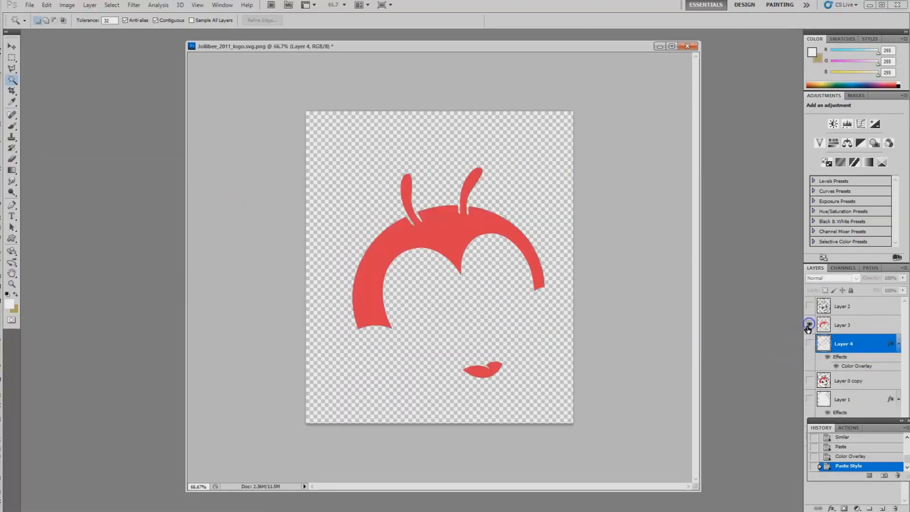
pyautogui.rightClick(859, 326)
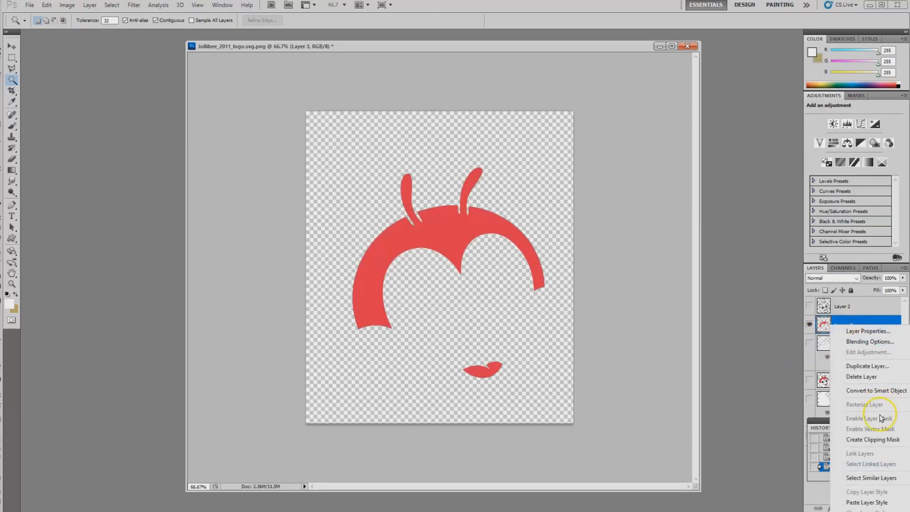
pyautogui.click(867, 502)
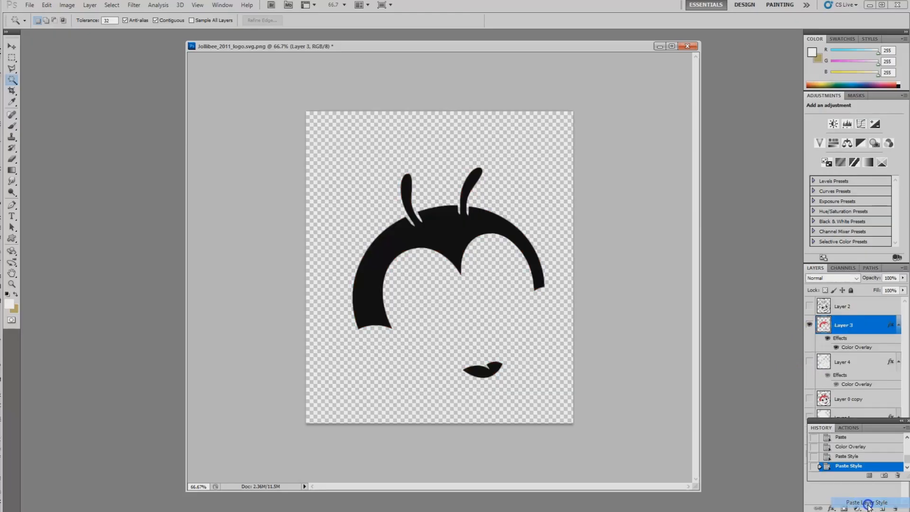
# Step: Save the blackened Layer 3 artwork to the Desktop as a JPEG named Jollyred at maximum quality
pyautogui.click(29, 5)
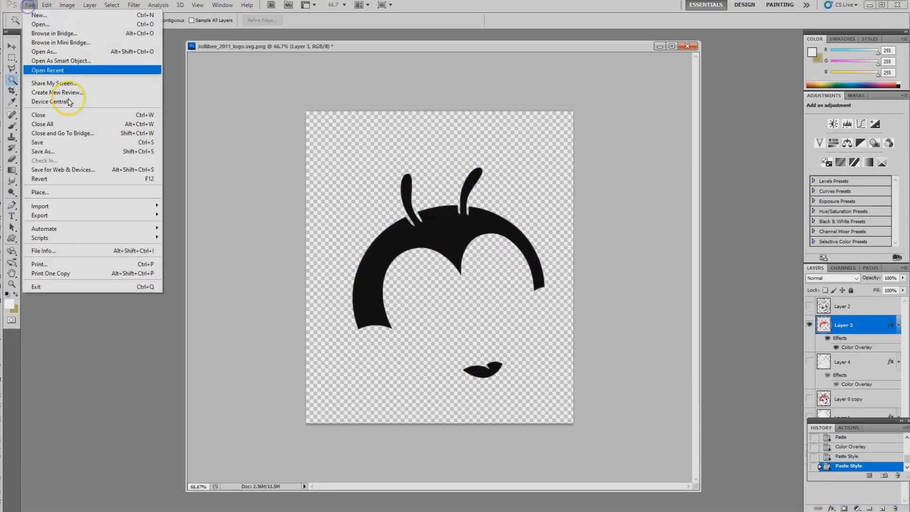
pyautogui.click(56, 151)
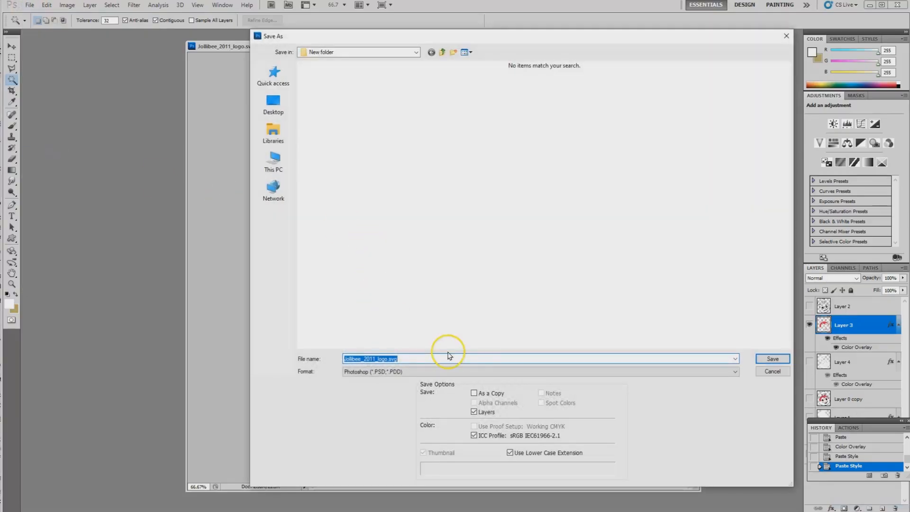
pyautogui.click(261, 107)
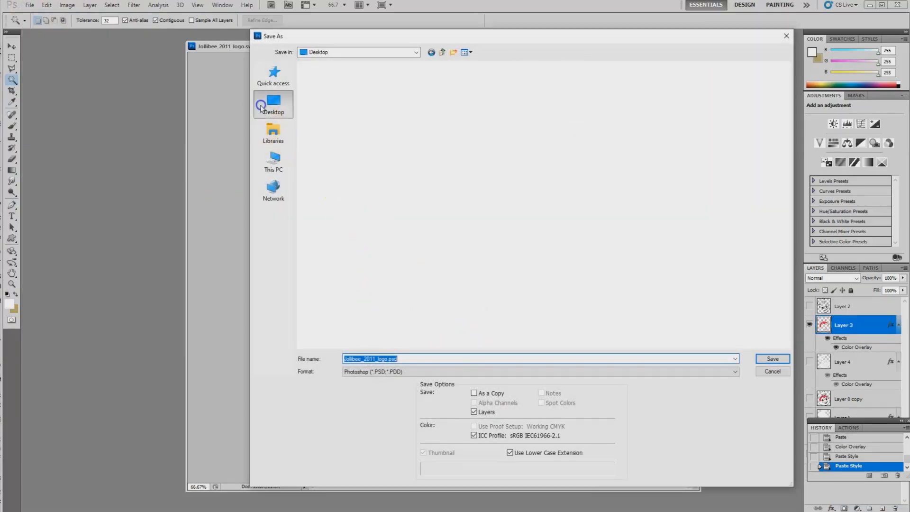
pyautogui.click(740, 372)
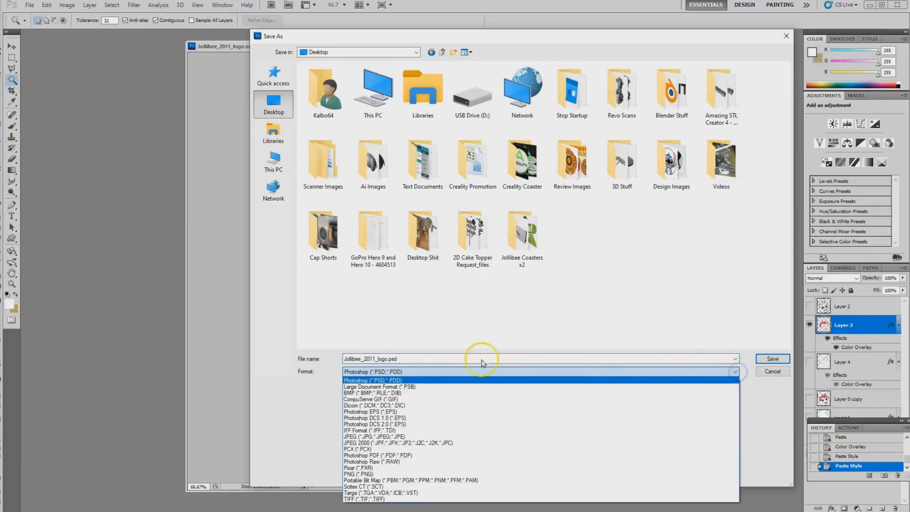
pyautogui.click(388, 436)
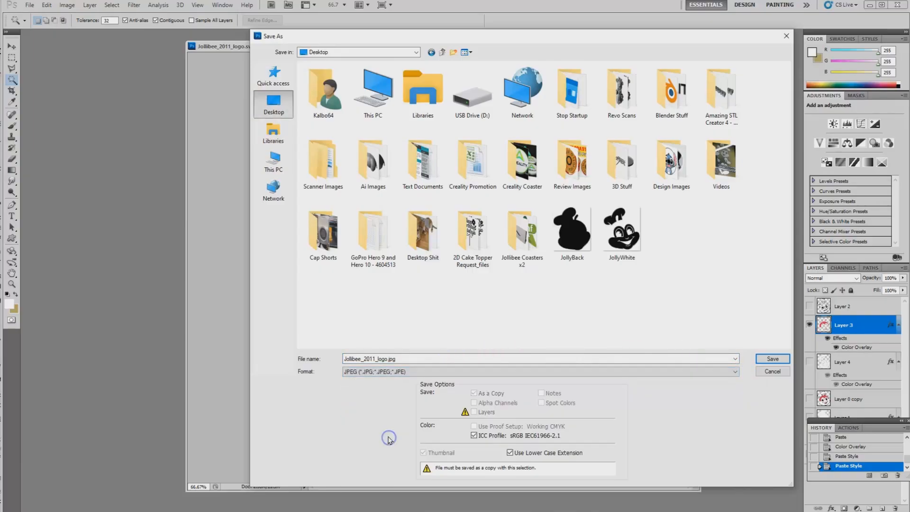
pyautogui.click(620, 233)
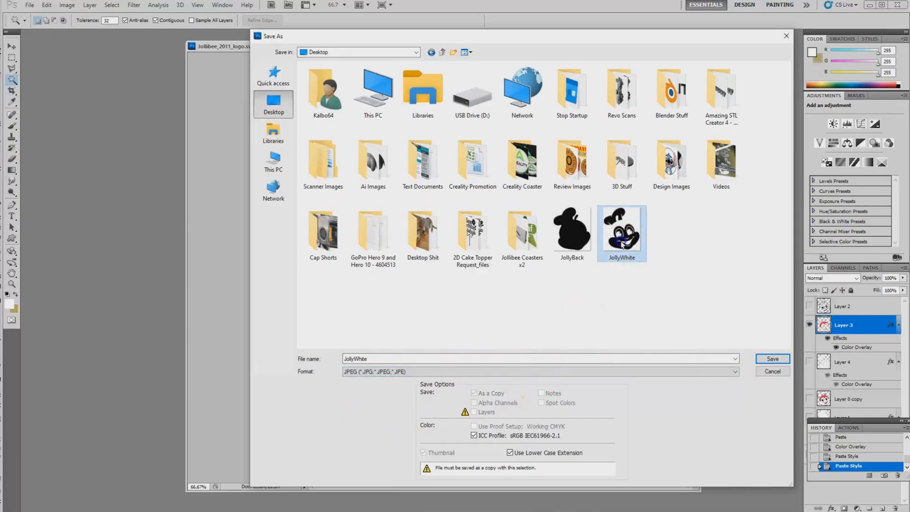
pyautogui.doubleClick(367, 358)
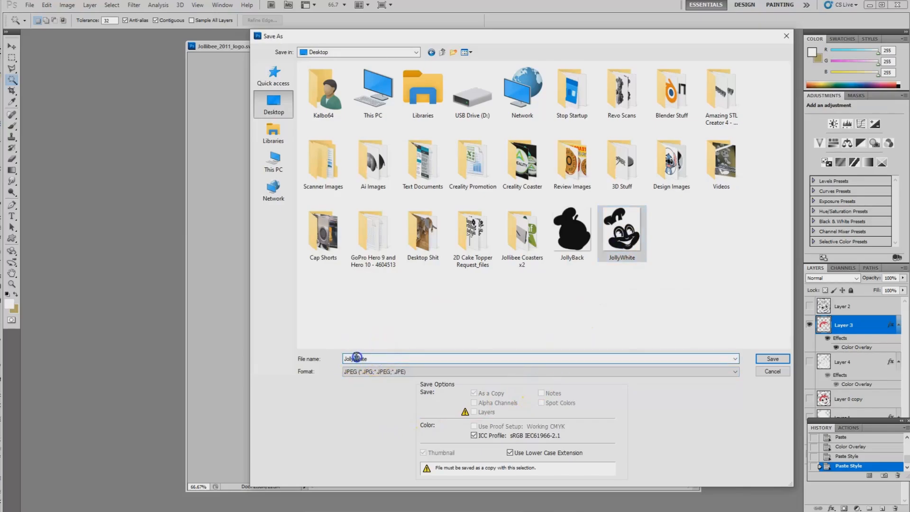
pyautogui.write('Jollyre')
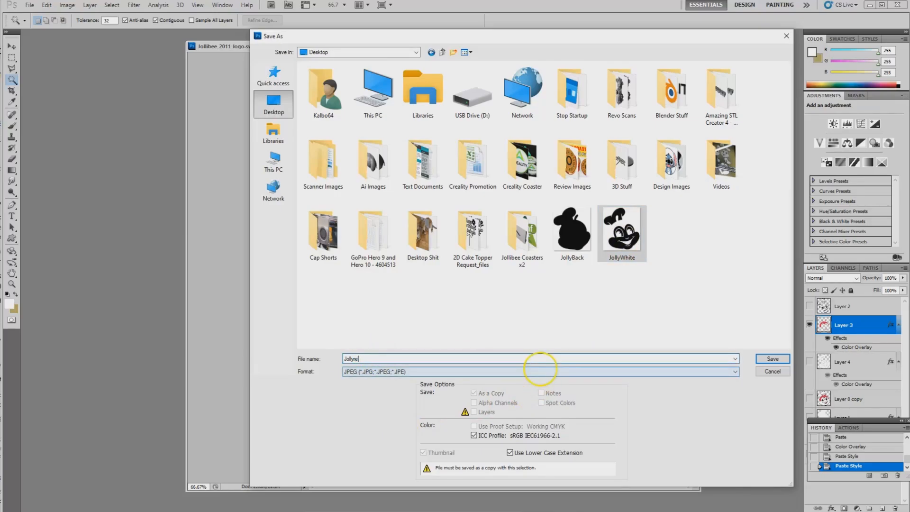
pyautogui.write('d')
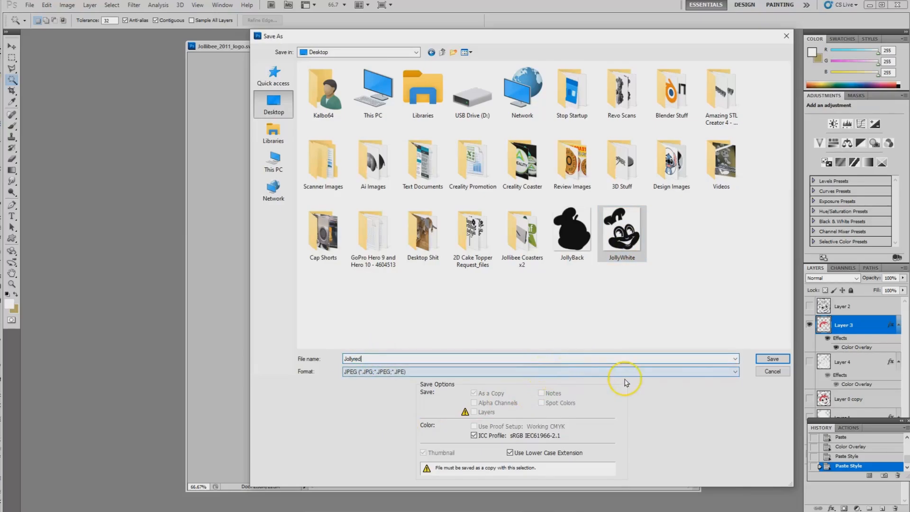
pyautogui.click(772, 358)
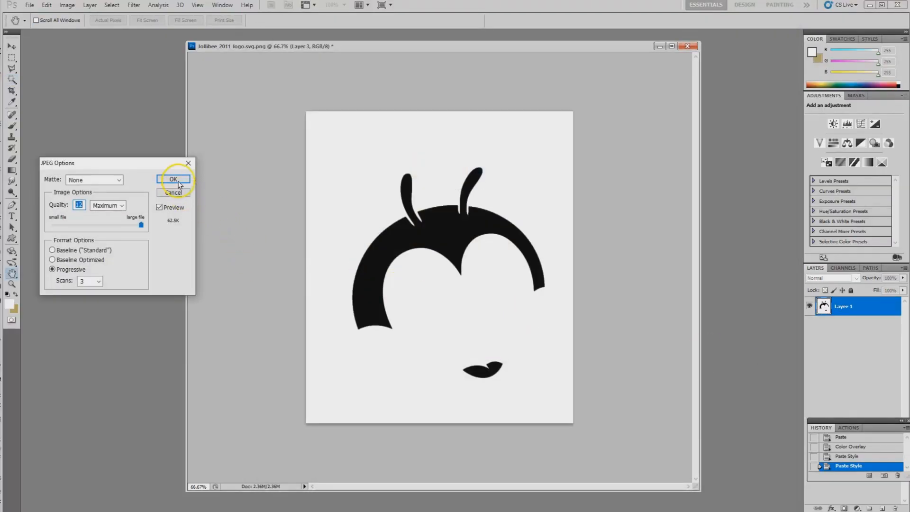
pyautogui.click(175, 180)
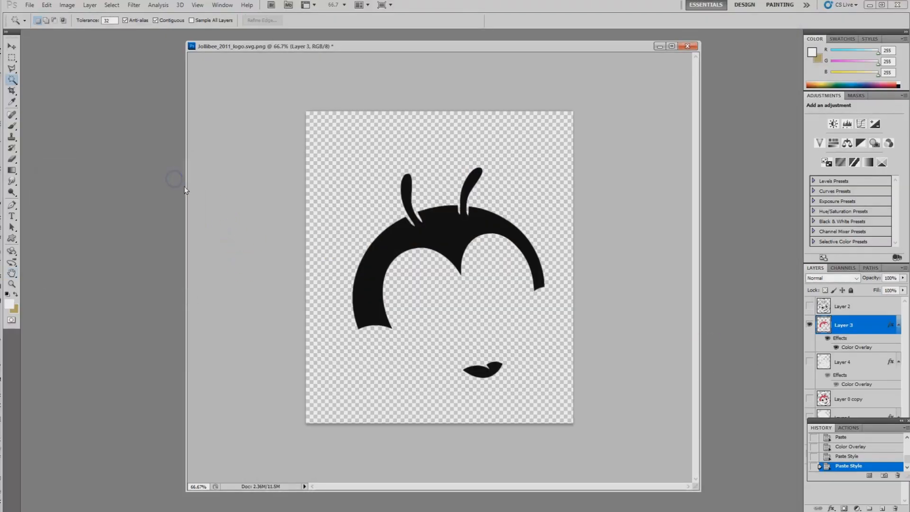
# Step: Hide Layer 3, then select Layer 2 and make it visible
pyautogui.click(811, 325)
pyautogui.click(835, 308)
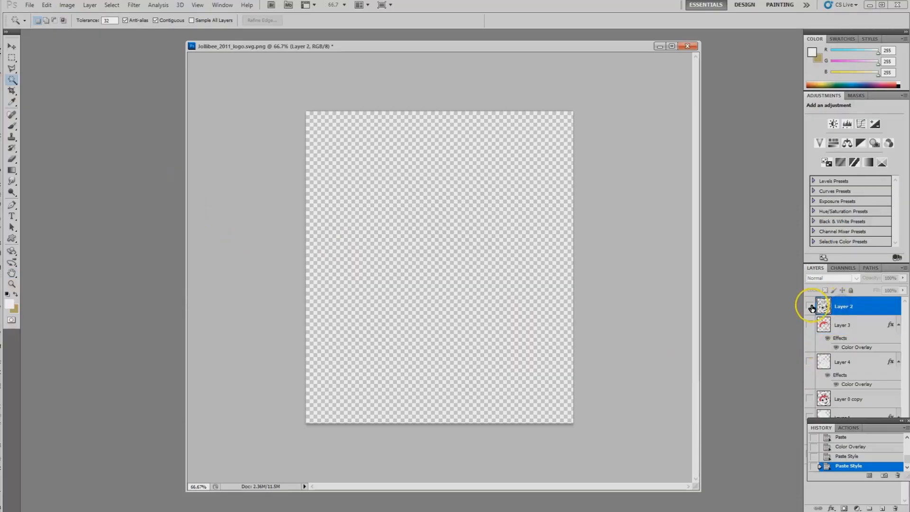
pyautogui.click(810, 307)
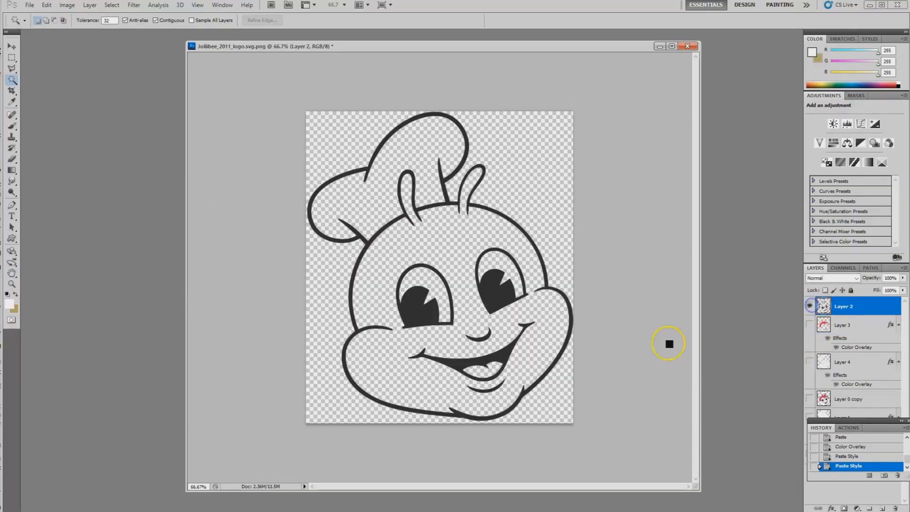
# Step: Save the Layer 2 outline artwork to the Desktop as a JPEG named Jollyrblack at maximum quality
pyautogui.click(28, 6)
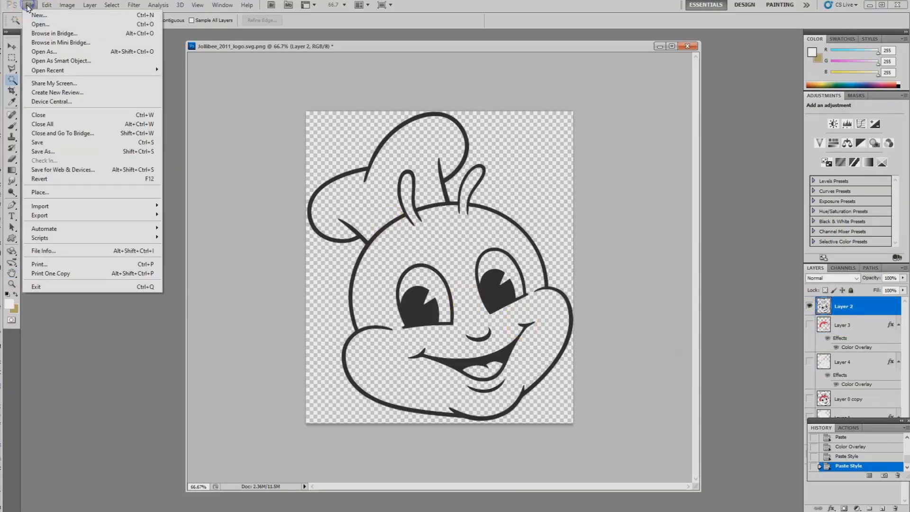
pyautogui.click(69, 152)
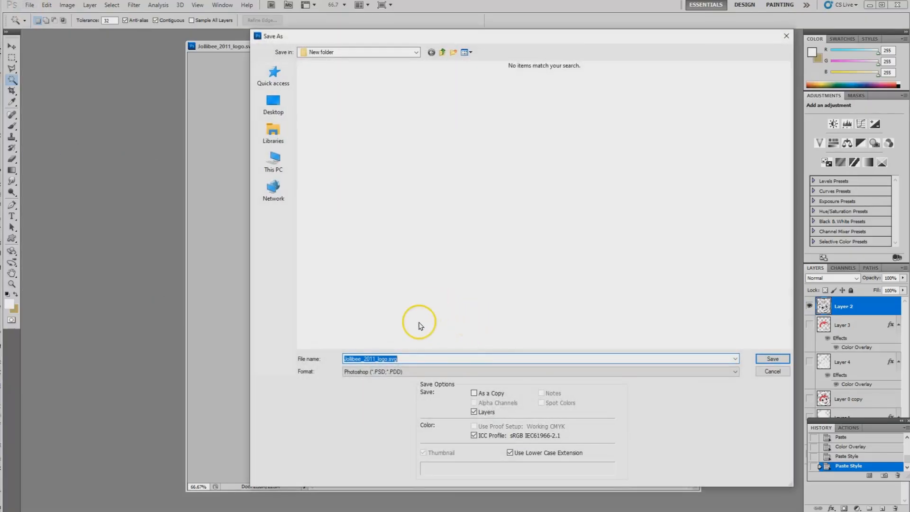
pyautogui.click(273, 102)
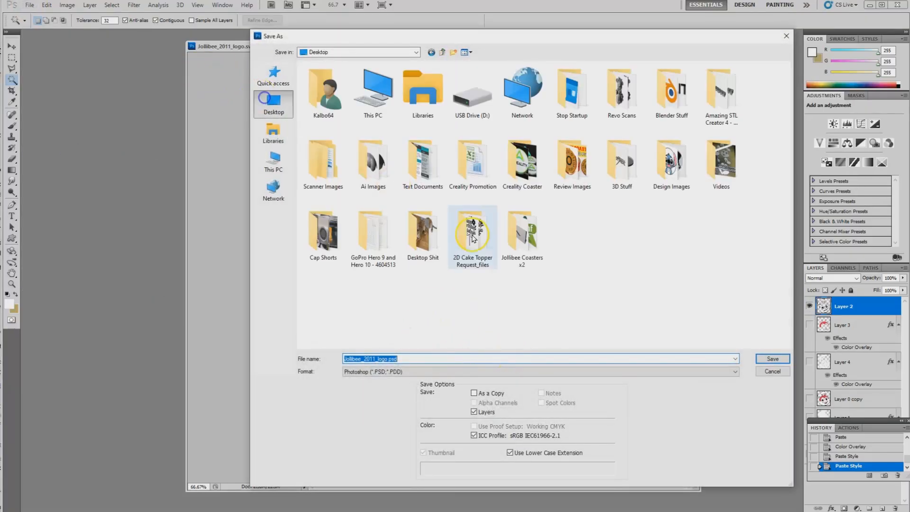
pyautogui.click(735, 371)
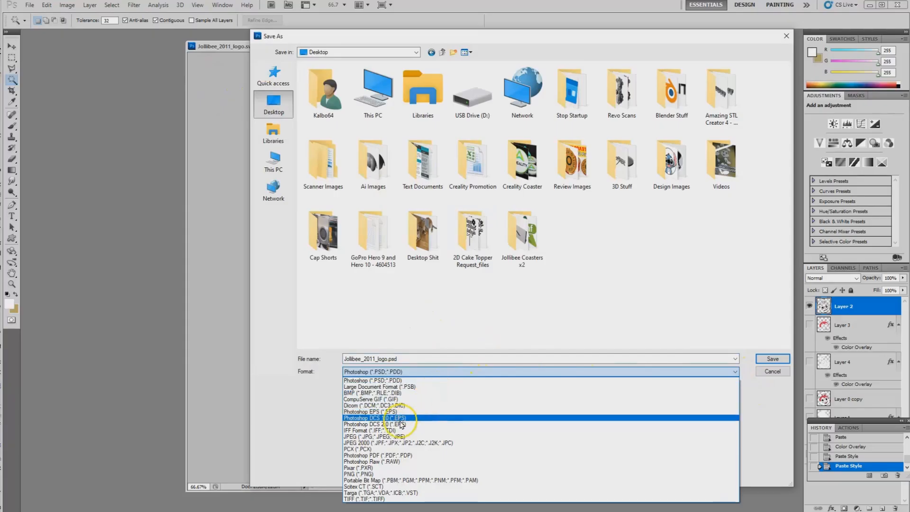
pyautogui.click(391, 437)
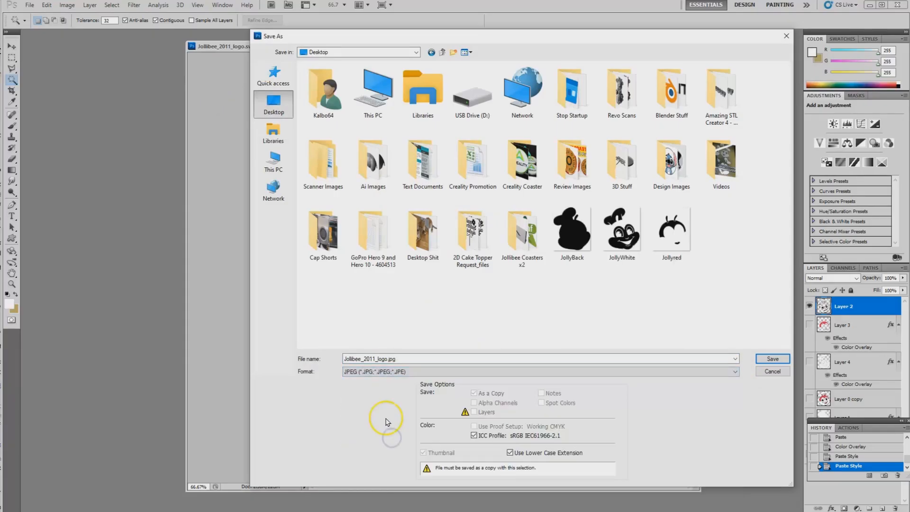
pyautogui.click(675, 235)
pyautogui.doubleClick(382, 358)
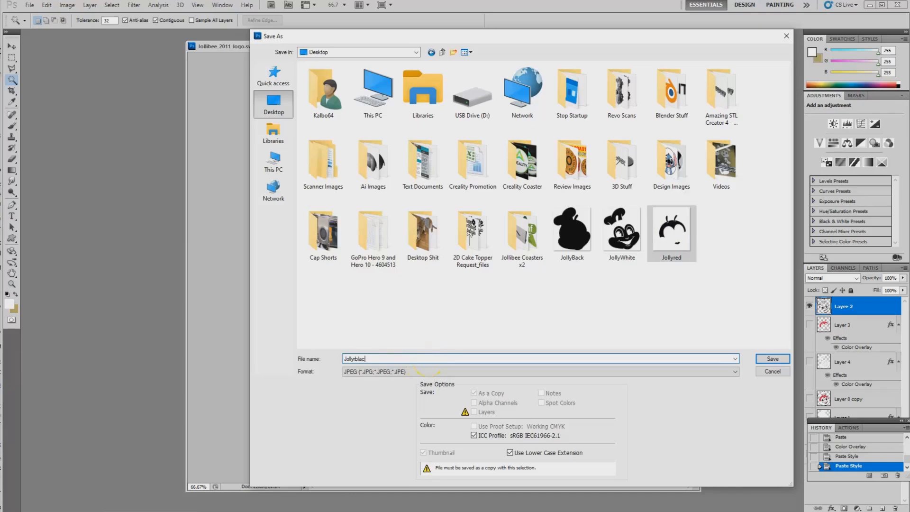
pyautogui.click(668, 361)
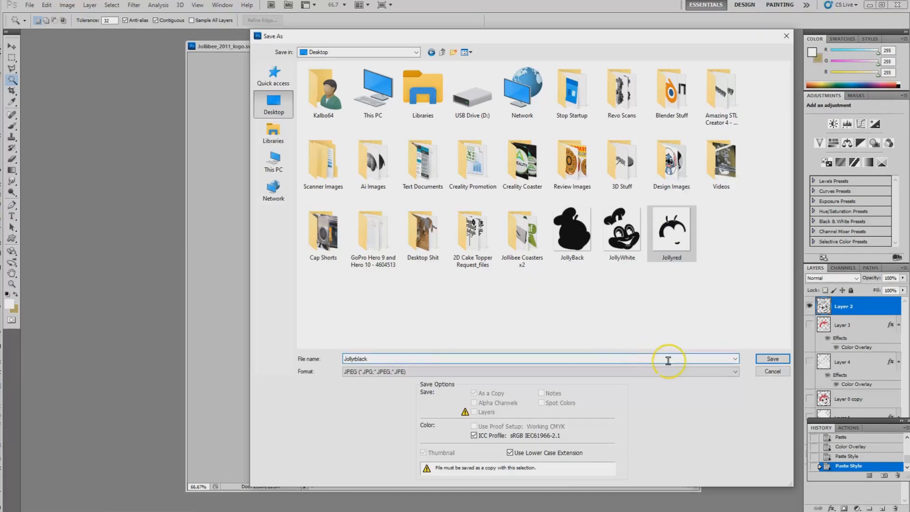
pyautogui.click(763, 361)
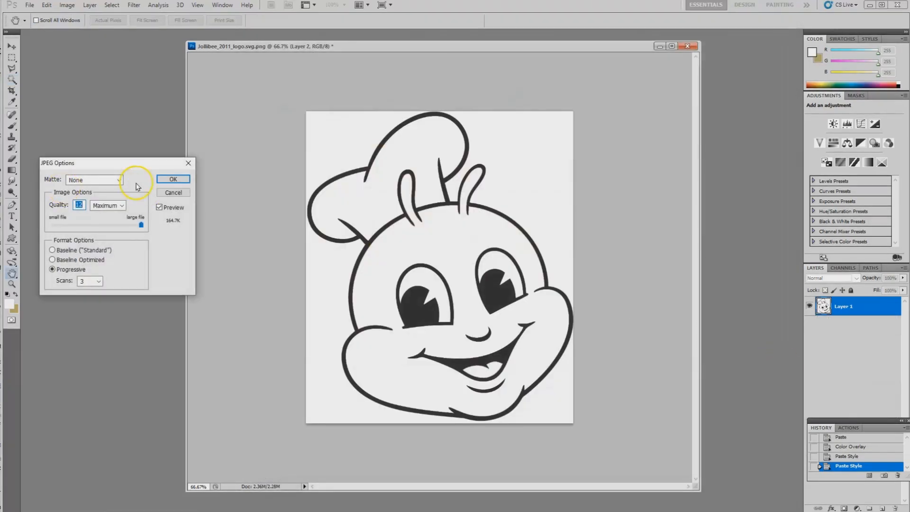
pyautogui.click(174, 179)
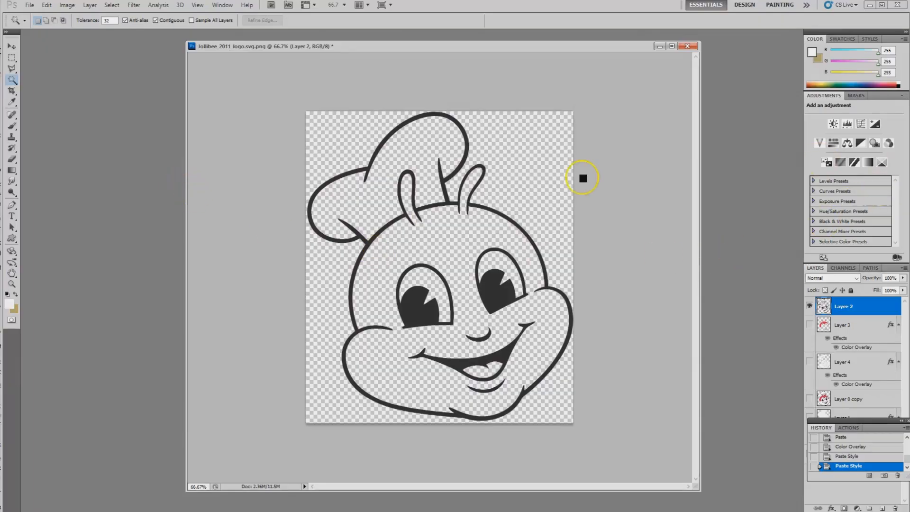
# Step: Make Layer 3, Layer 4 and Layer 1 visible together with Layer 2
pyautogui.click(809, 324)
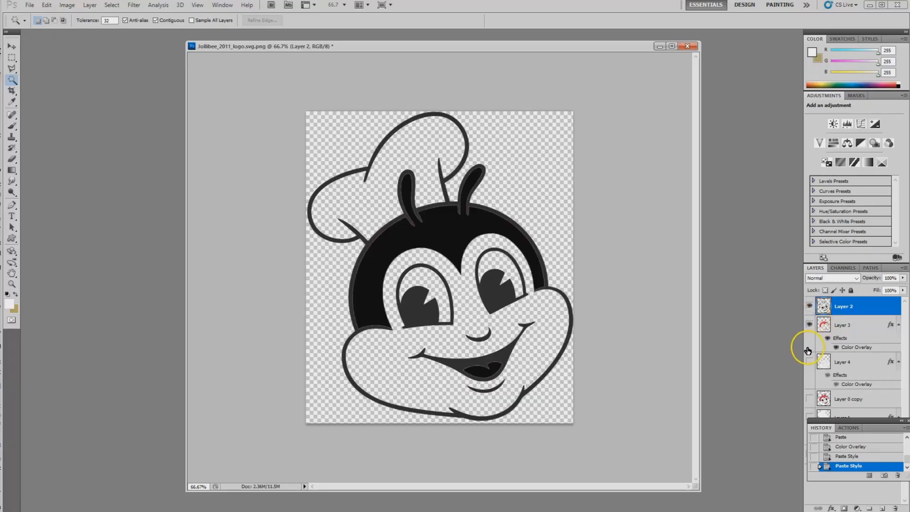
pyautogui.click(810, 362)
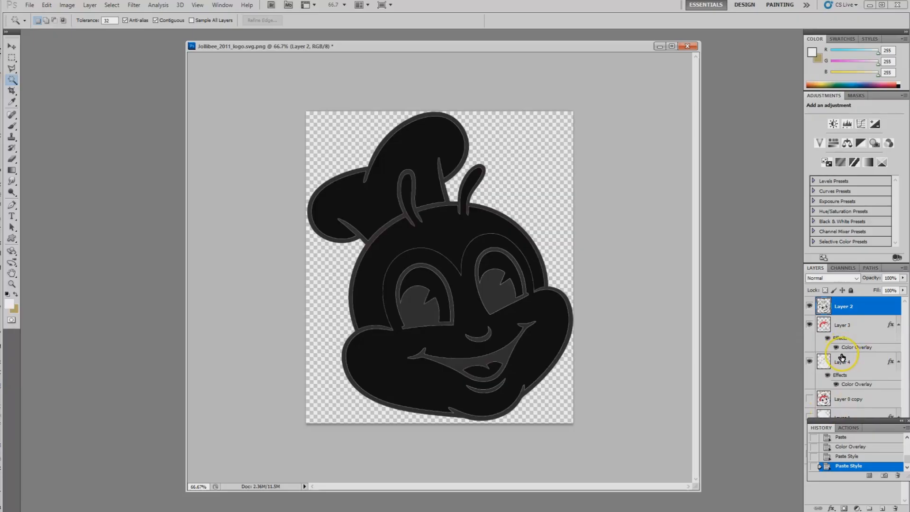
pyautogui.moveTo(855, 420); pyautogui.dragTo(859, 428)
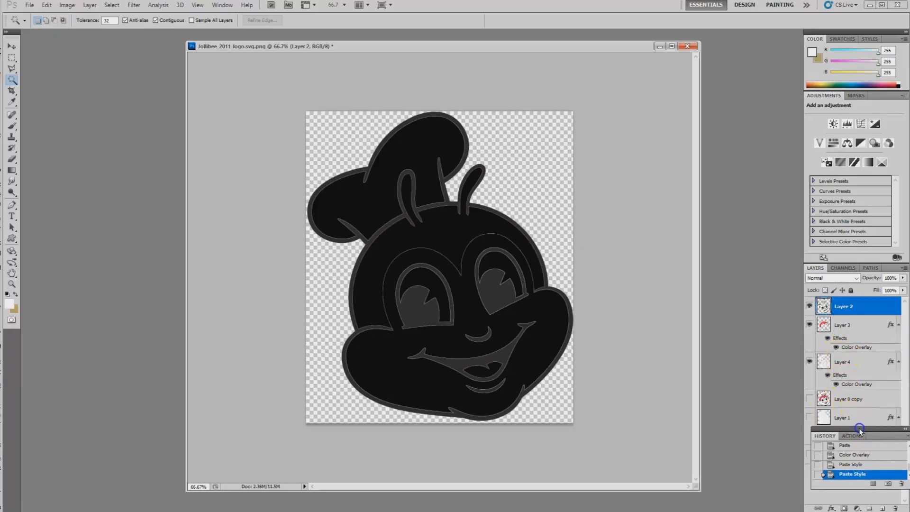
pyautogui.click(810, 417)
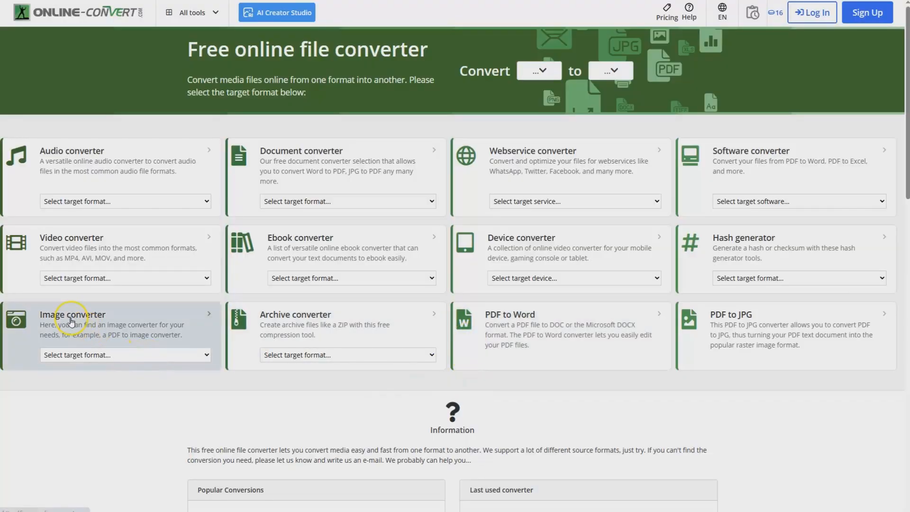
# Step: On the Online-Convert website, convert JollyBack.jpg from the Desktop to SVG and download the converted file
pyautogui.click(207, 356)
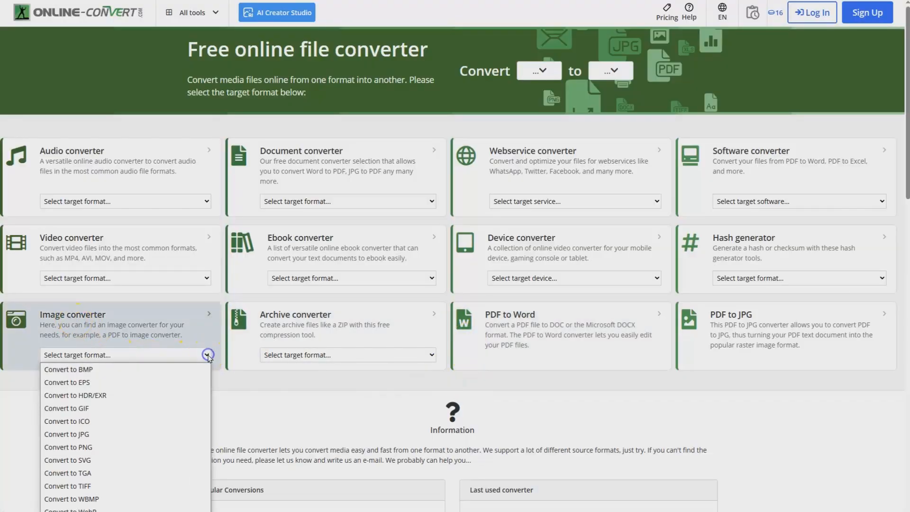
pyautogui.click(89, 459)
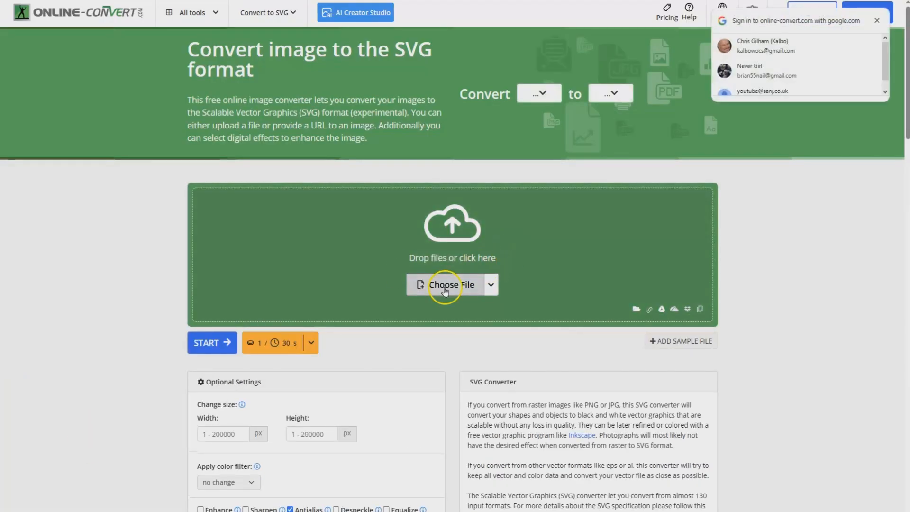
pyautogui.click(446, 287)
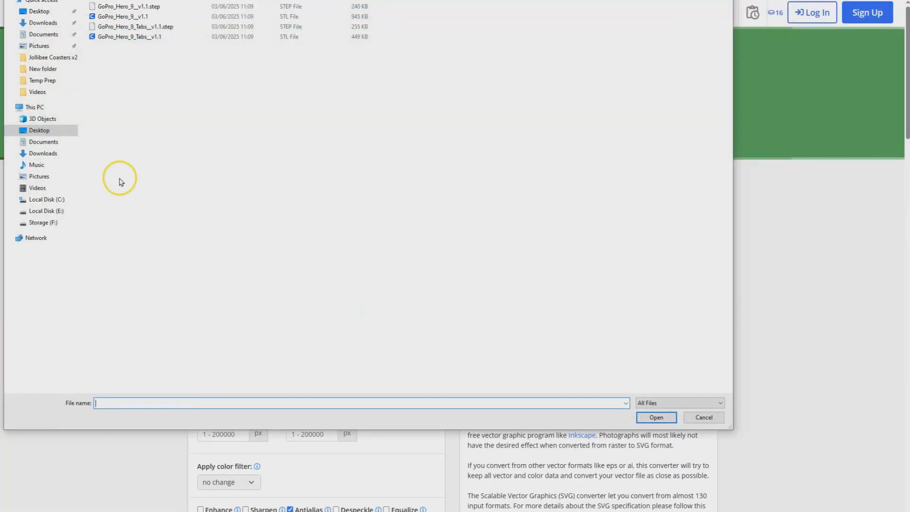
pyautogui.click(47, 131)
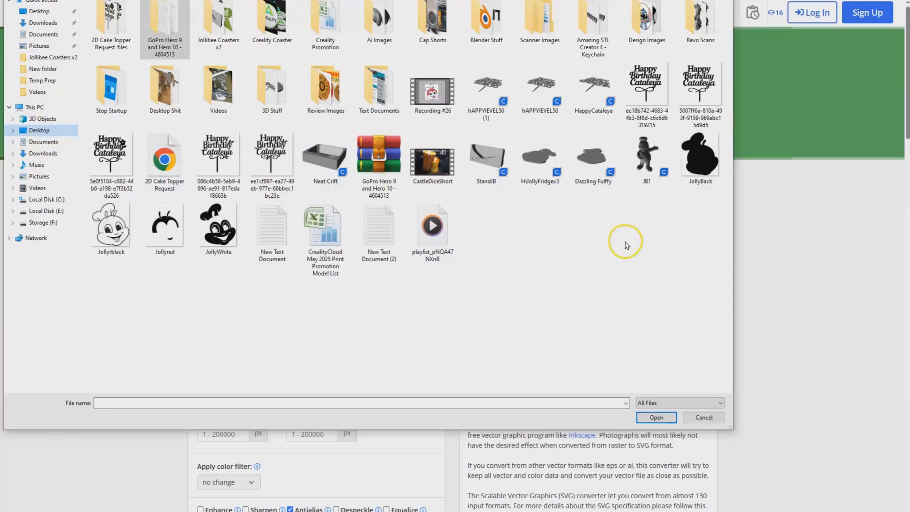
pyautogui.doubleClick(695, 185)
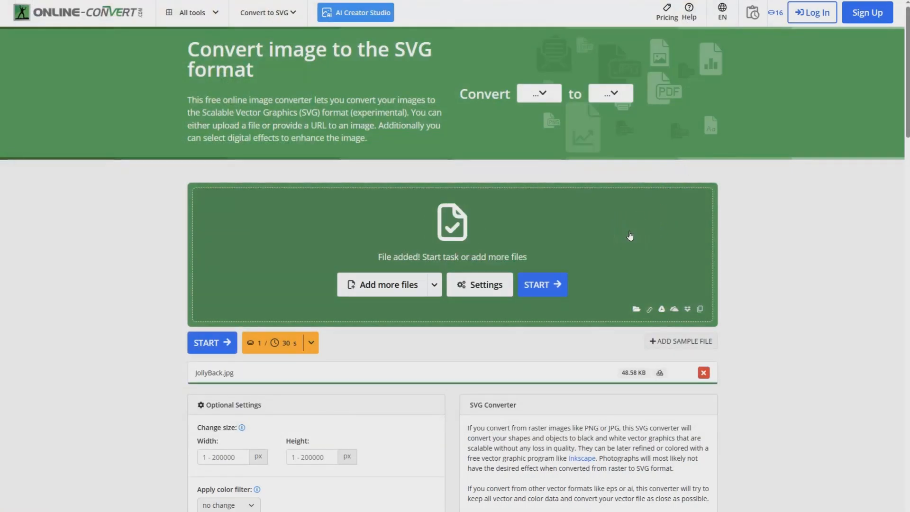
pyautogui.click(543, 283)
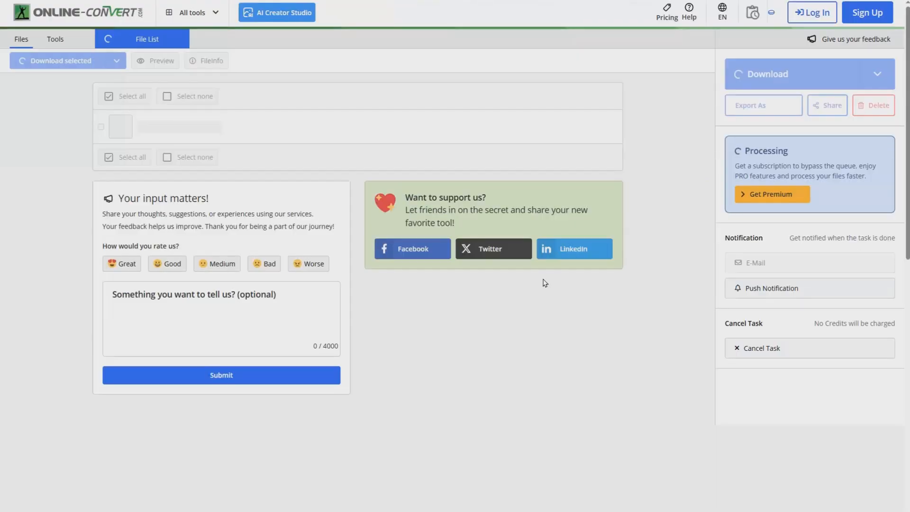
pyautogui.click(609, 256)
pyautogui.click(756, 76)
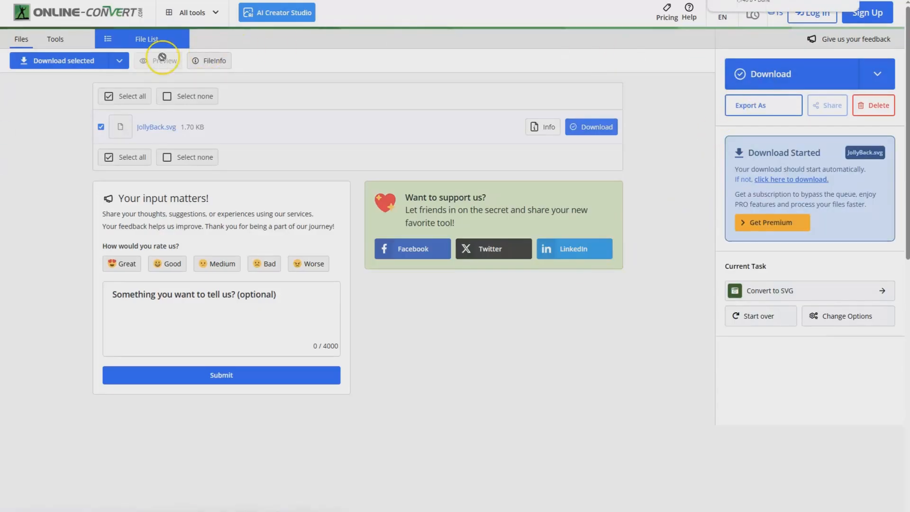
# Step: Return to the converter's home page, convert Jollyrblack.jpg to SVG, and download the converted file
pyautogui.click(56, 37)
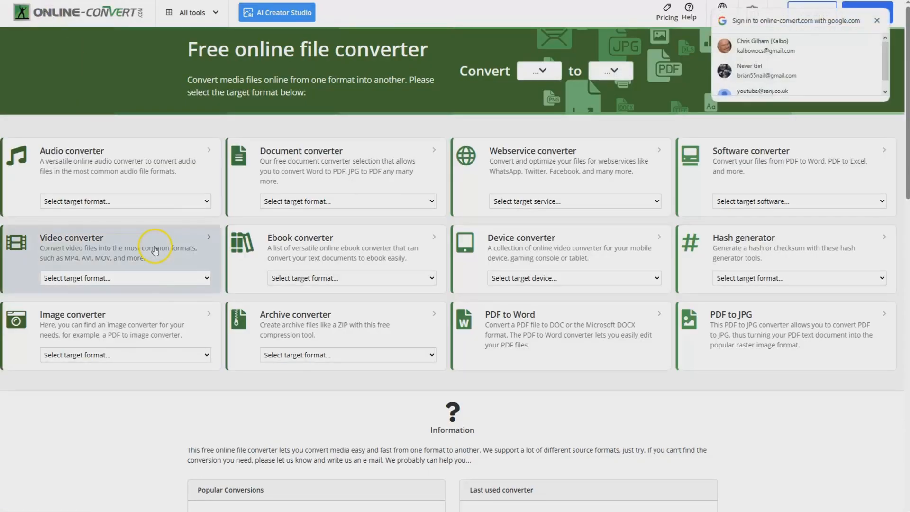
pyautogui.click(205, 355)
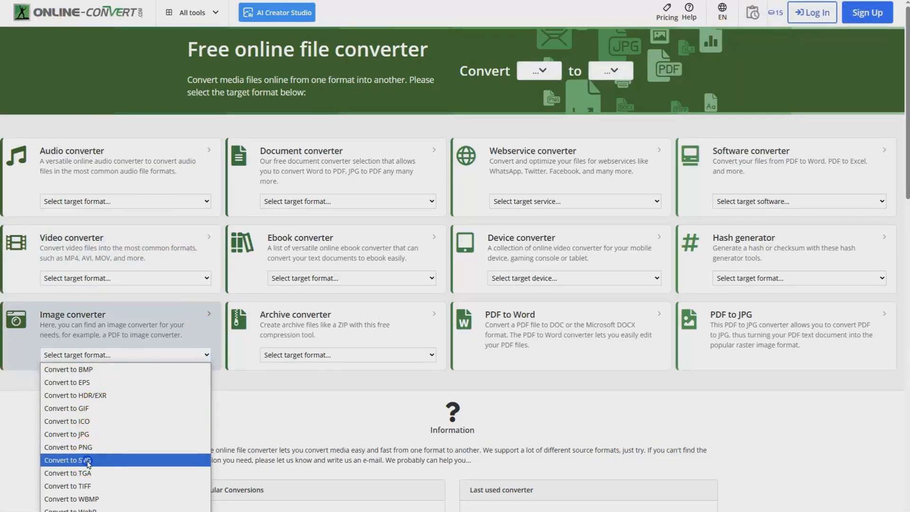
pyautogui.click(88, 458)
pyautogui.click(445, 284)
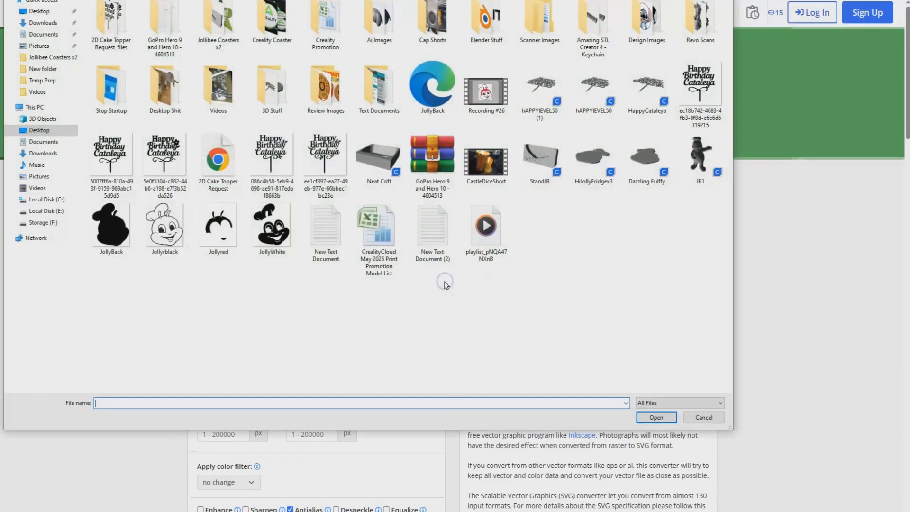
pyautogui.doubleClick(157, 237)
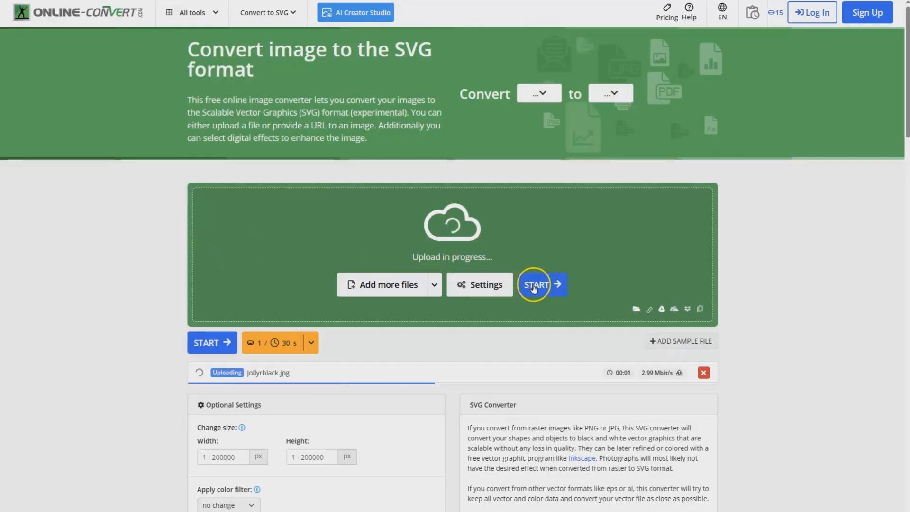
pyautogui.click(534, 286)
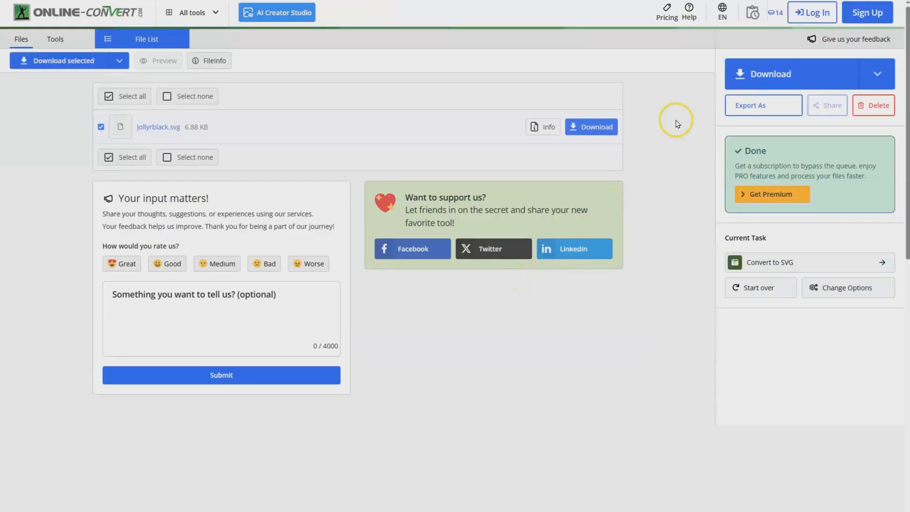
pyautogui.click(749, 74)
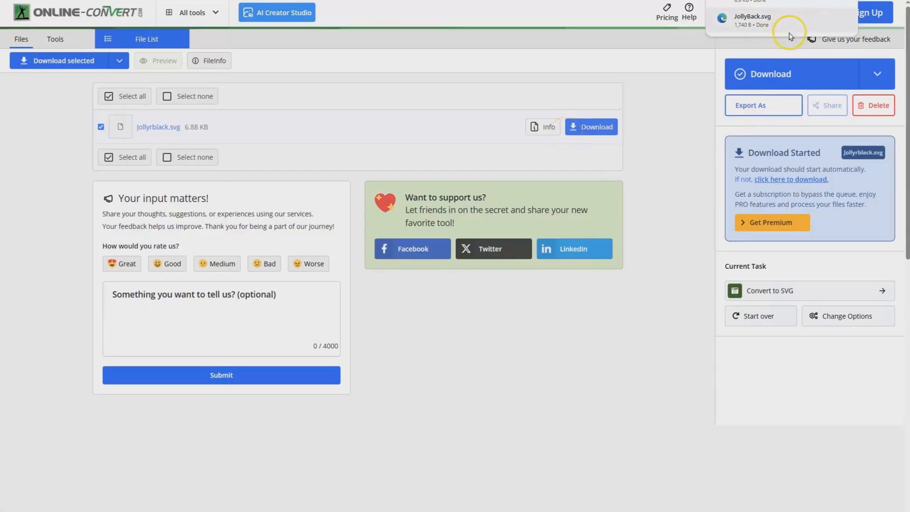
# Step: Return to the converter's home page, convert Jollyred.jpg to SVG, and download the converted file
pyautogui.click(46, 8)
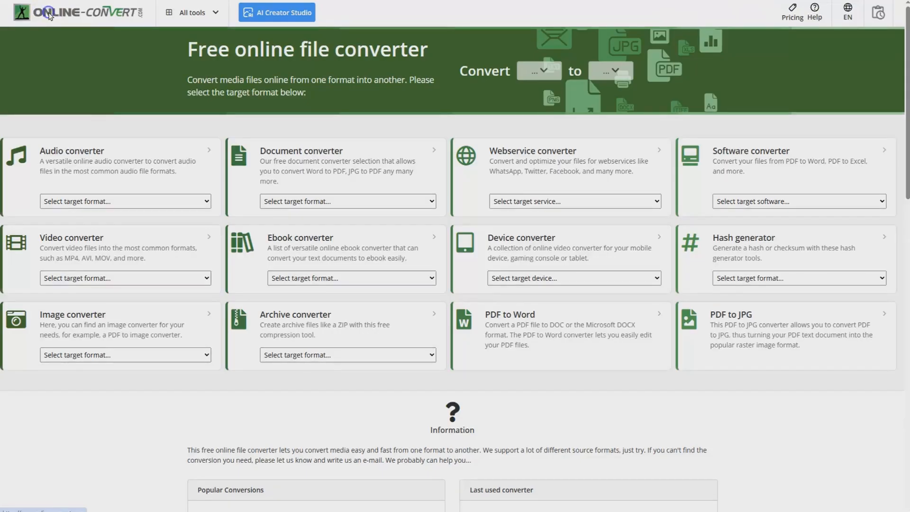
pyautogui.click(205, 354)
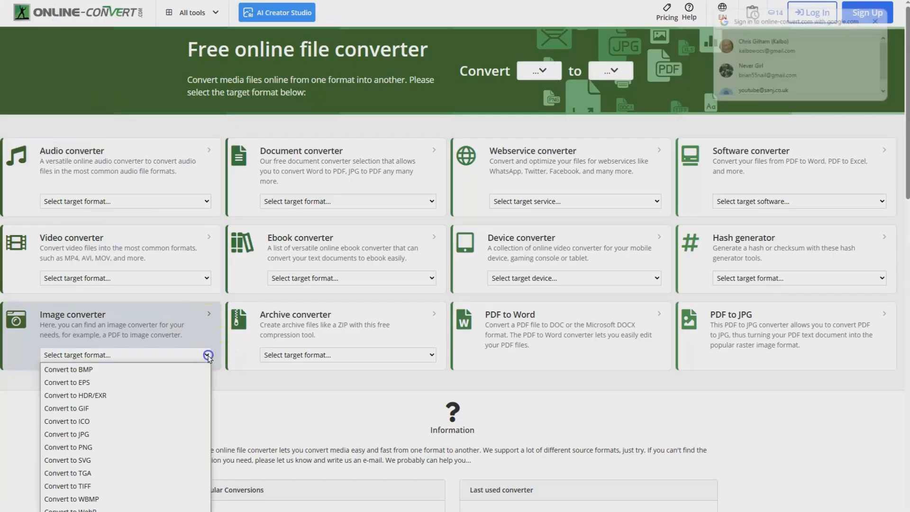
pyautogui.click(78, 459)
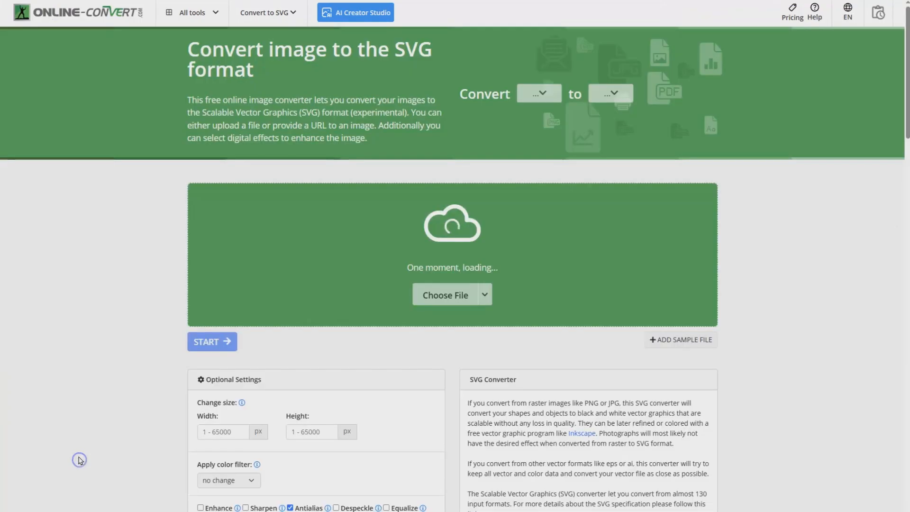
pyautogui.click(443, 287)
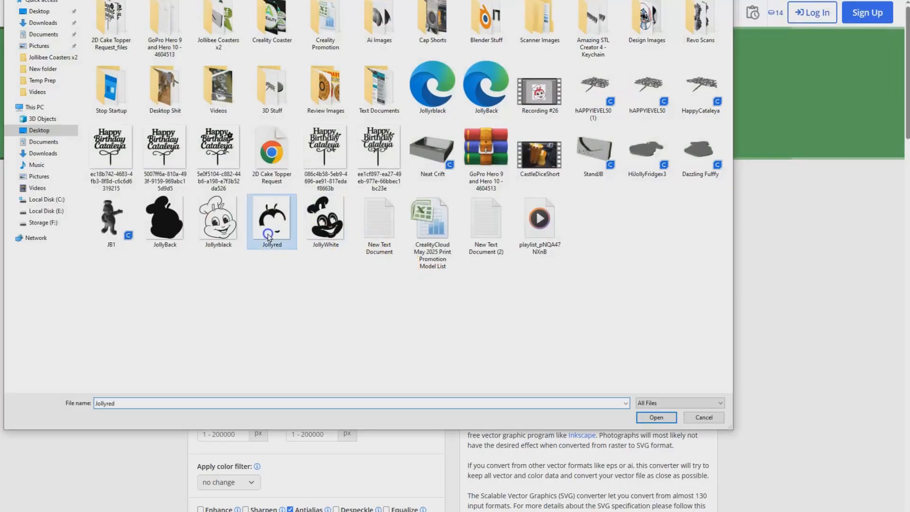
pyautogui.doubleClick(267, 236)
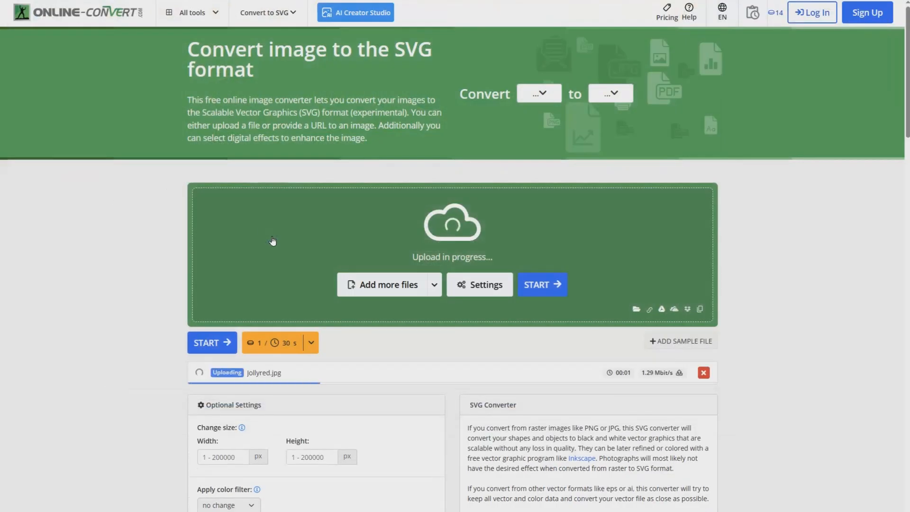
pyautogui.click(540, 284)
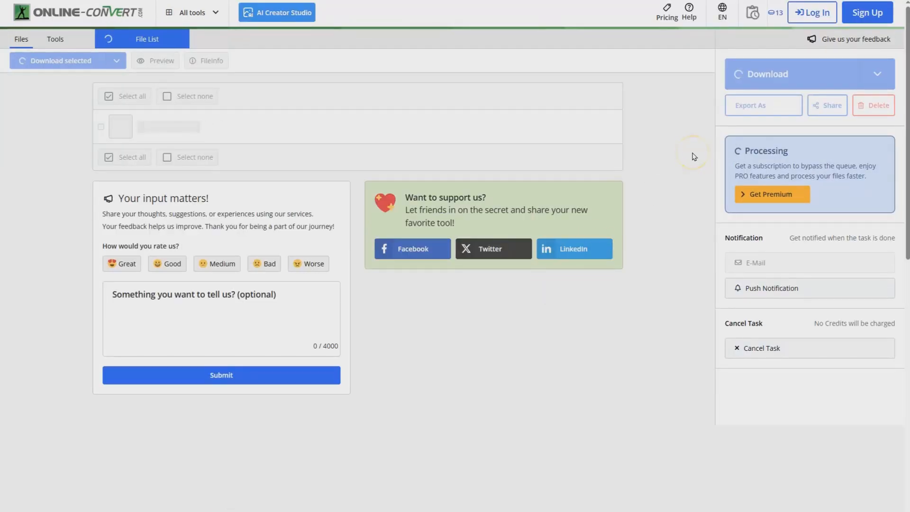
pyautogui.click(757, 74)
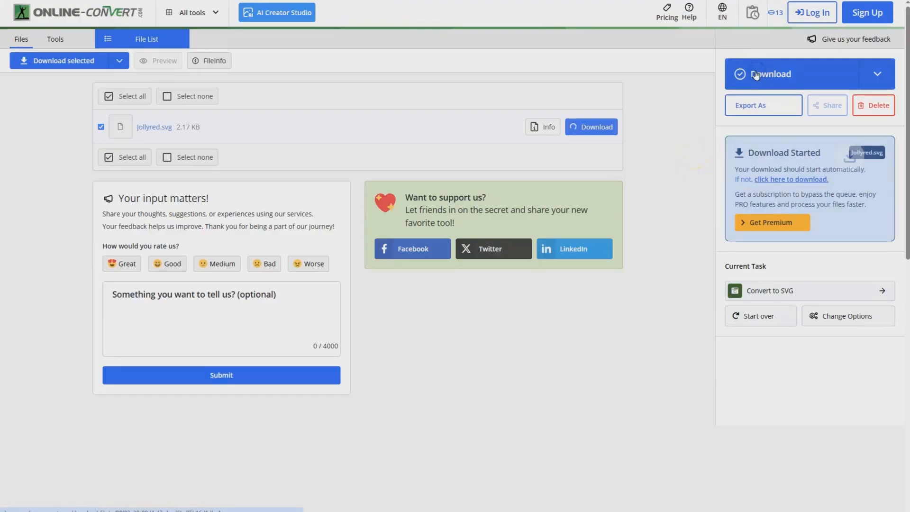
# Step: Return to the converter's home page, convert JollyWhite.jpg to SVG, and download the converted file
pyautogui.click(55, 6)
pyautogui.click(208, 354)
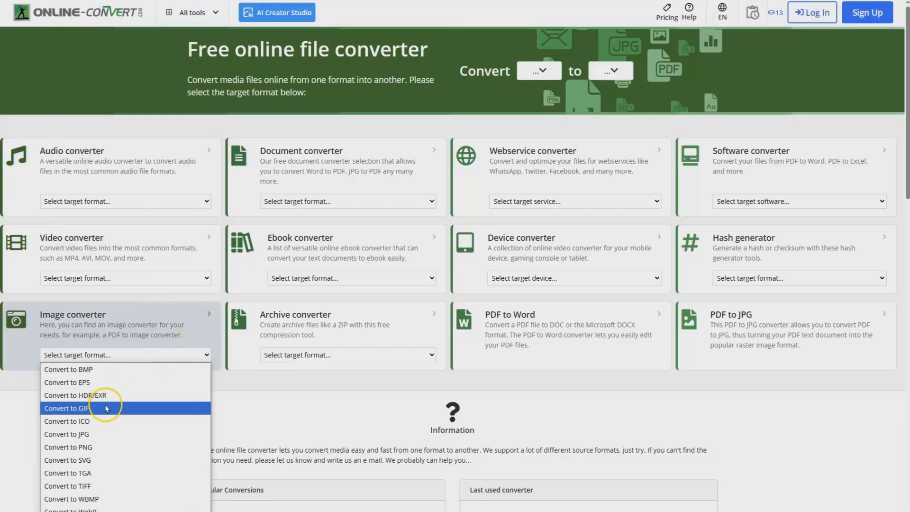
pyautogui.click(81, 460)
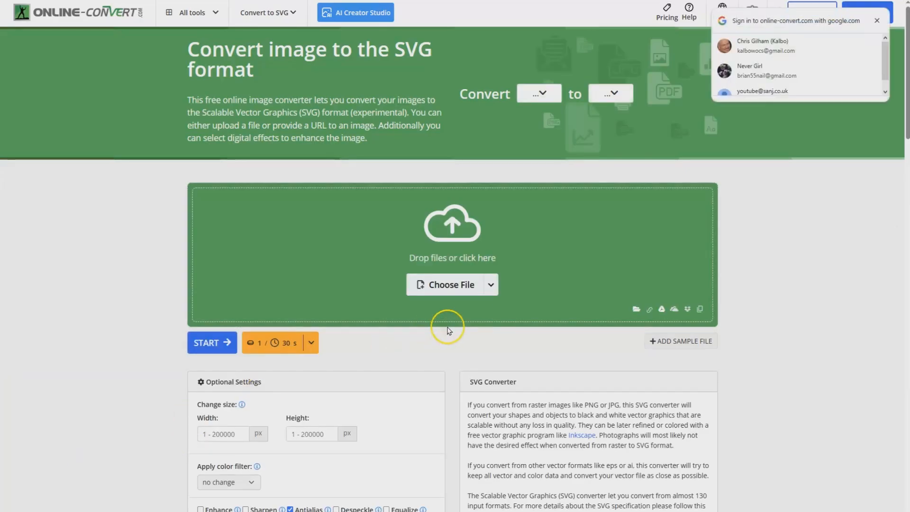
pyautogui.click(443, 285)
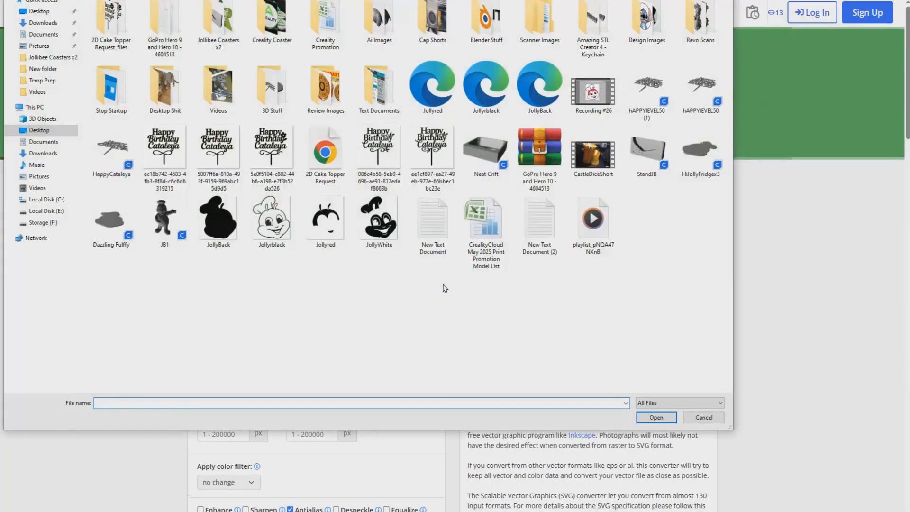
pyautogui.doubleClick(374, 222)
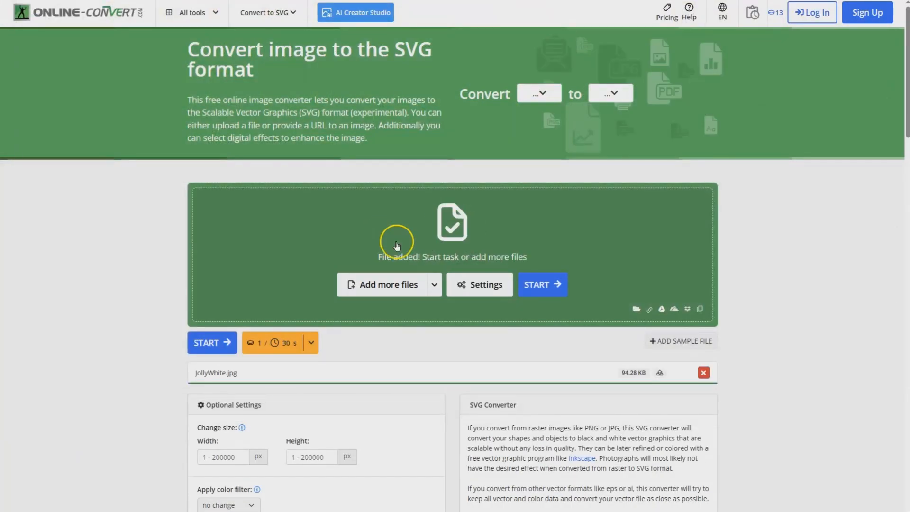
pyautogui.click(540, 286)
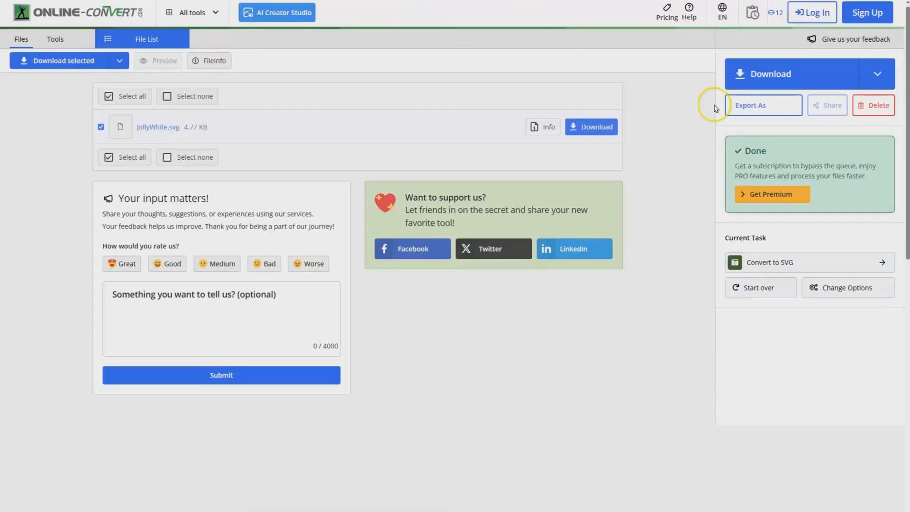
pyautogui.click(769, 76)
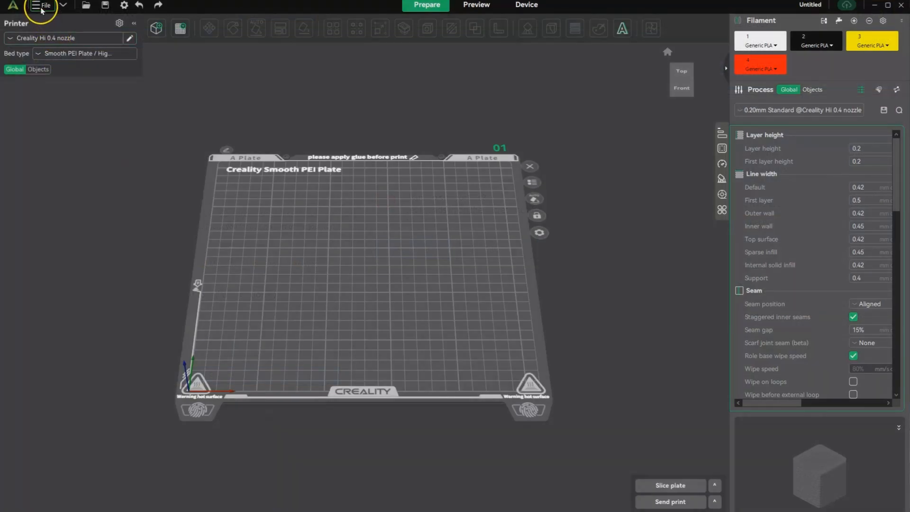
# Step: In Creality Print, import the JollyWhite, Jollyred and Jollyrblack SVG files from the Desktop as a single object with multiple parts
pyautogui.click(42, 6)
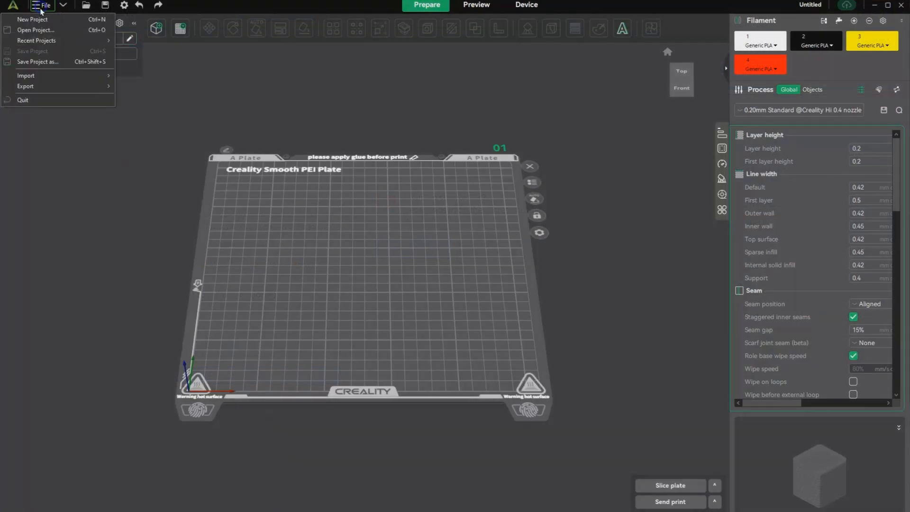
pyautogui.moveTo(29, 79)
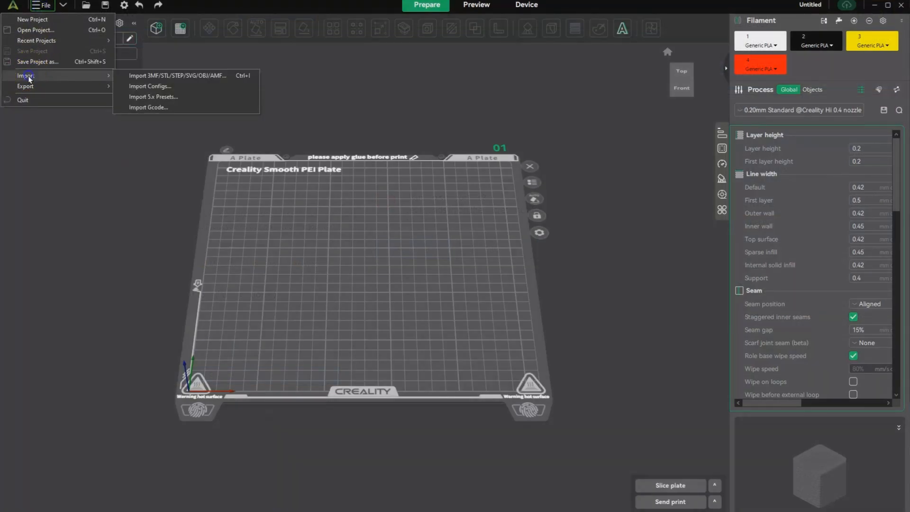
pyautogui.click(159, 75)
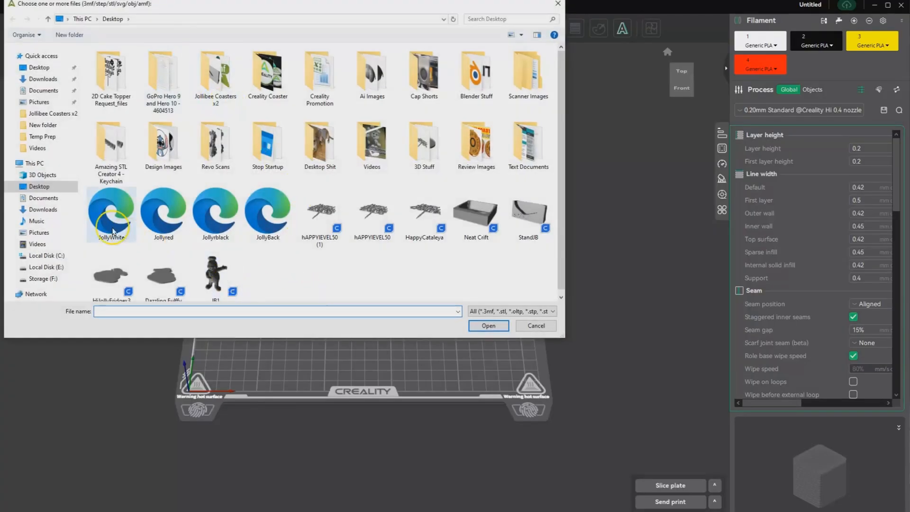
pyautogui.click(105, 225)
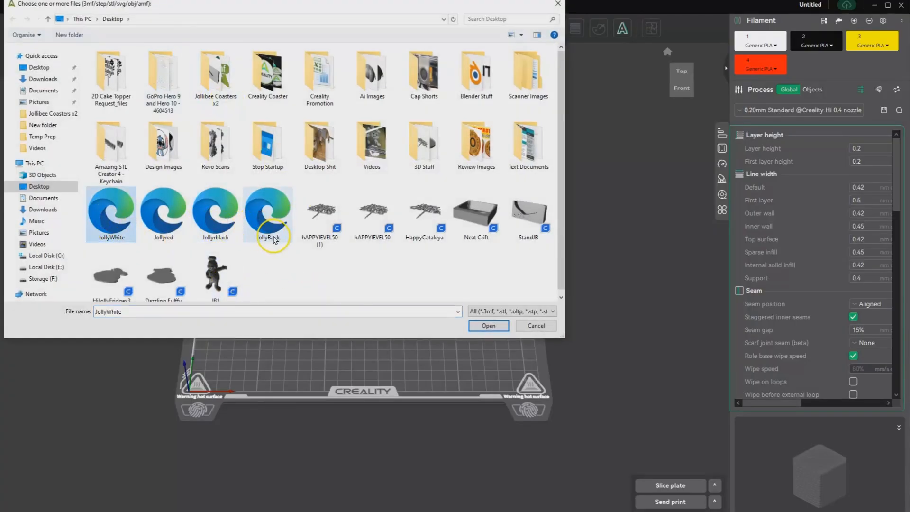
pyautogui.keyDown('shift'); pyautogui.click(214, 218); pyautogui.keyUp('shift')
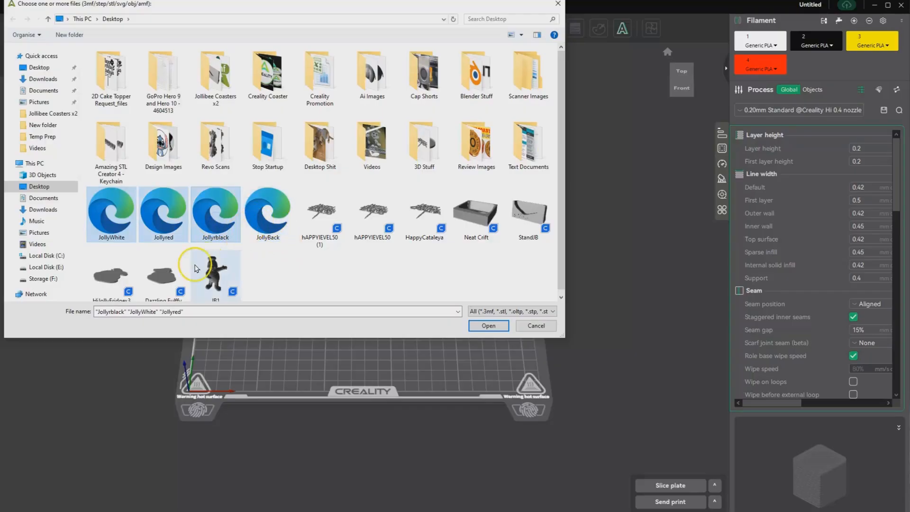
pyautogui.click(486, 326)
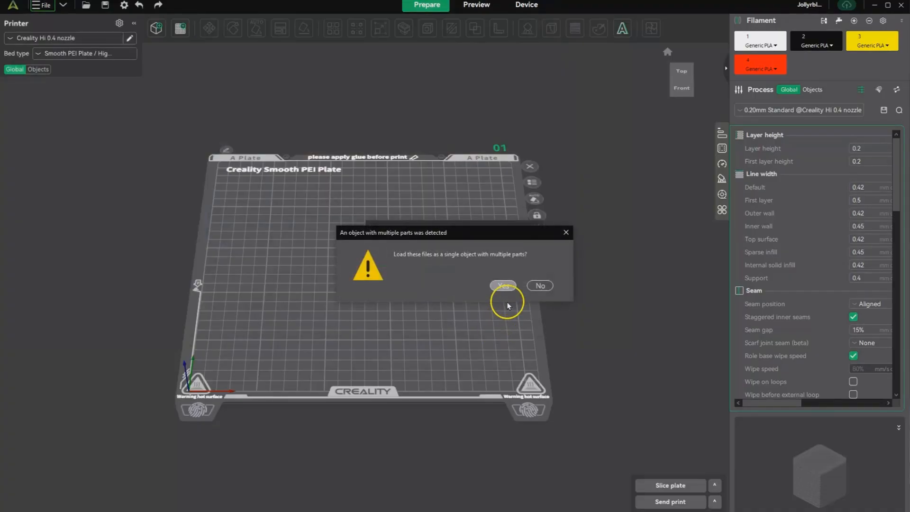
pyautogui.click(502, 286)
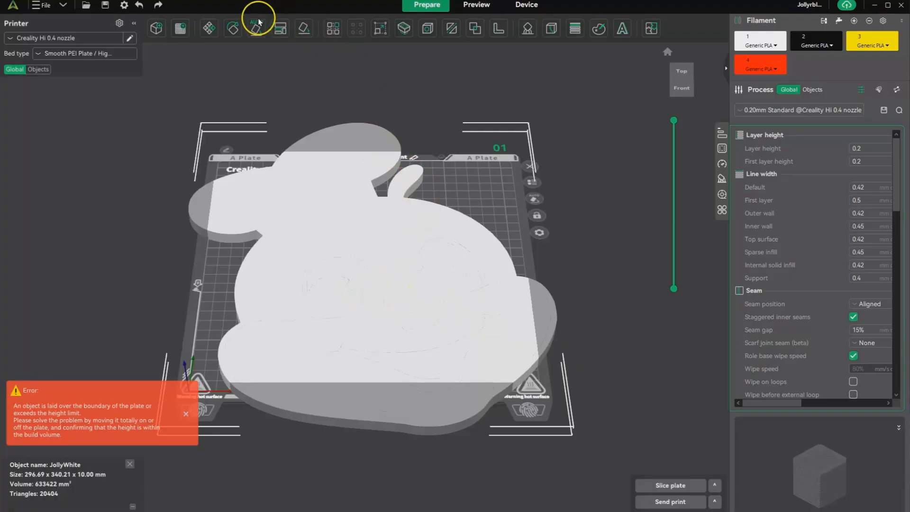
# Step: Scale the imported logo uniformly to 30%
pyautogui.click(377, 29)
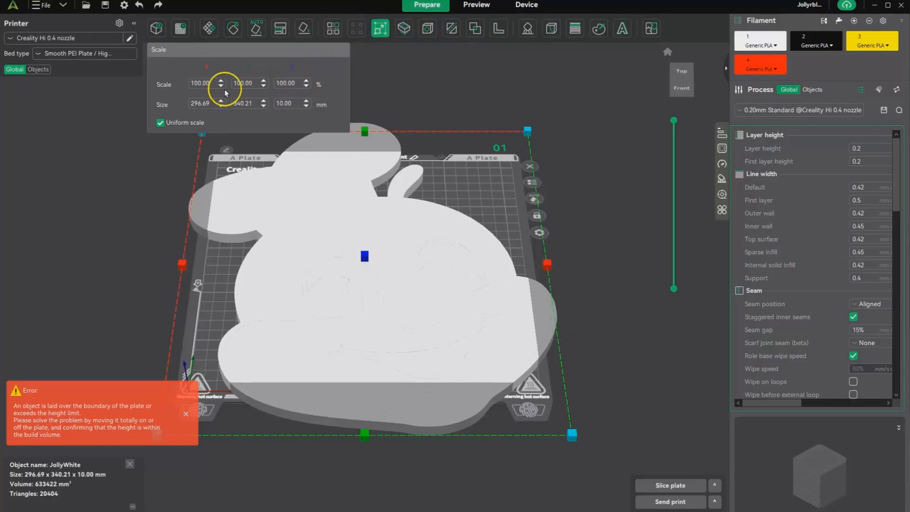
pyautogui.click(201, 84)
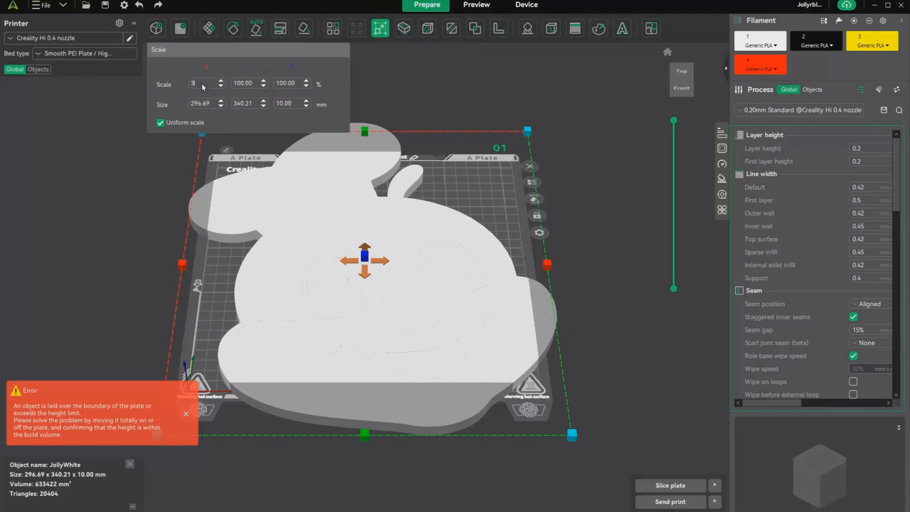
pyautogui.click(239, 90)
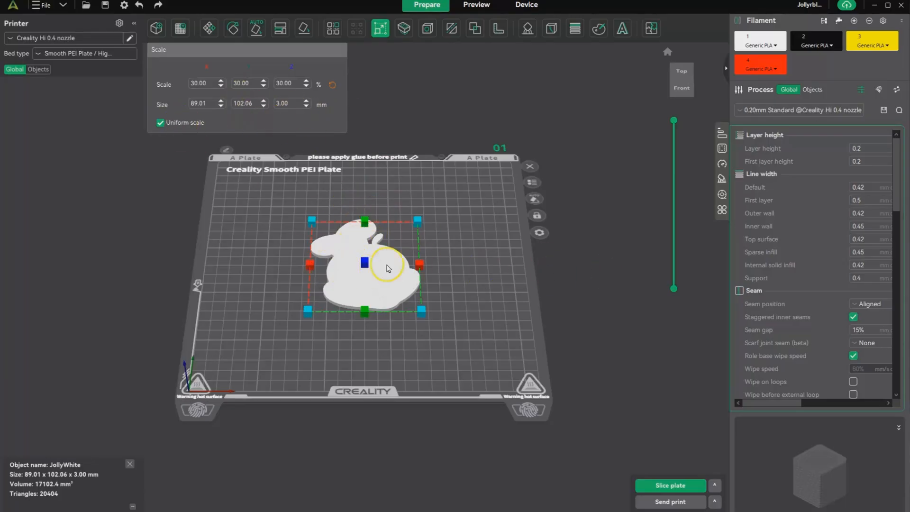
# Step: Assign red filament 4 to both Jollyred.svg parts of the logo object
pyautogui.click(38, 69)
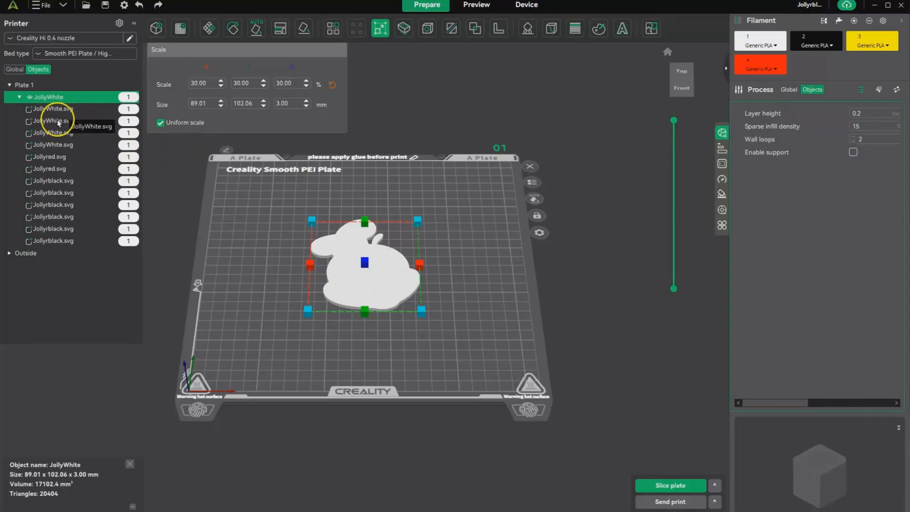
pyautogui.click(129, 158)
pyautogui.click(132, 207)
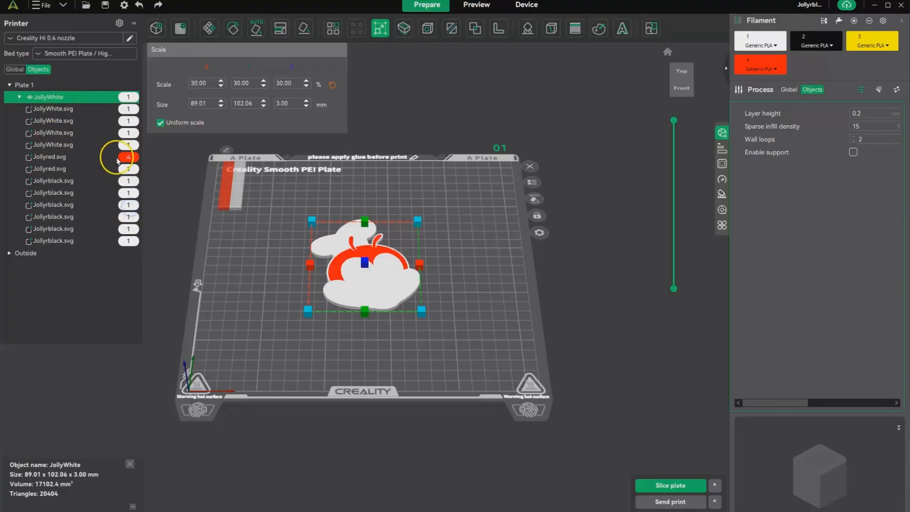
pyautogui.click(129, 169)
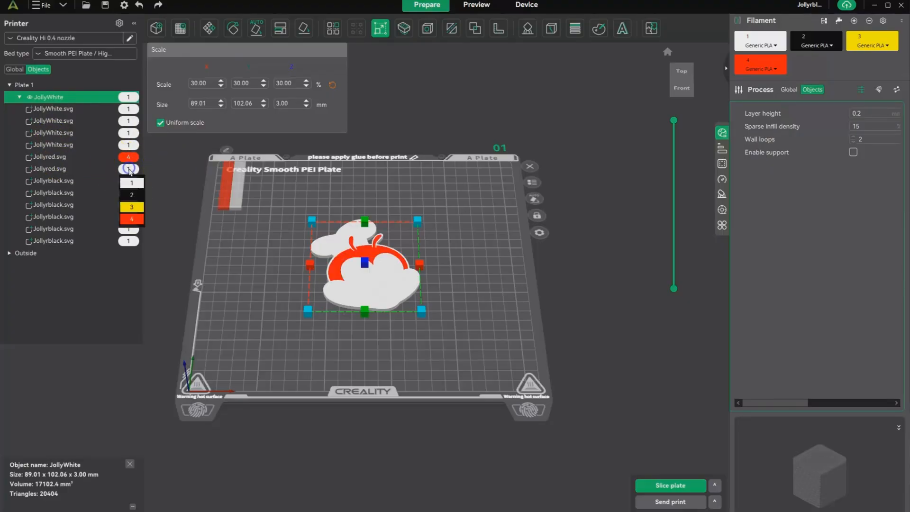
pyautogui.click(133, 219)
# Step: Assign black filament 2 to all six Jollyrblack.svg parts of the logo object
pyautogui.click(129, 182)
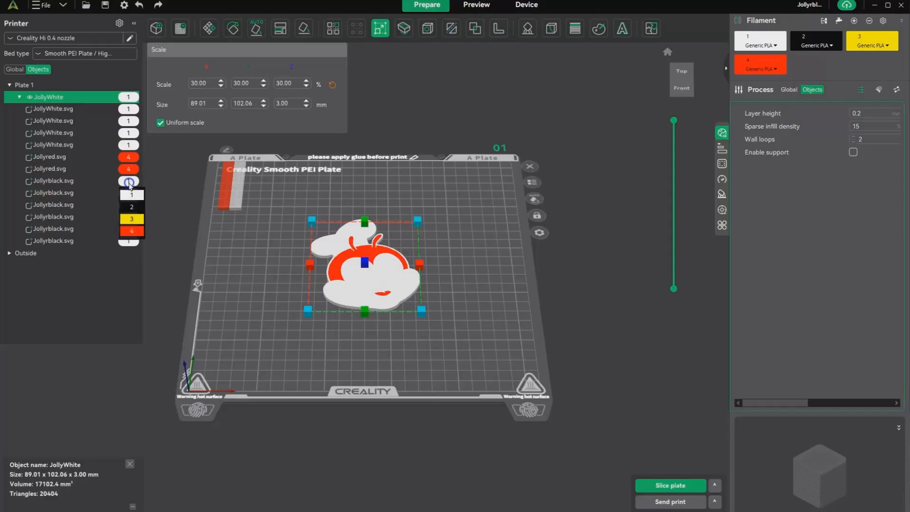
pyautogui.click(133, 210)
pyautogui.click(129, 194)
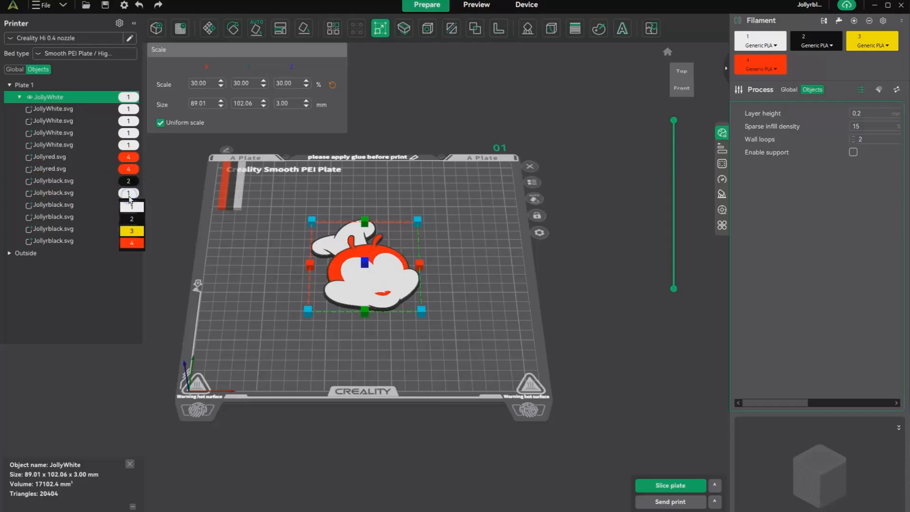
pyautogui.click(133, 218)
pyautogui.click(127, 205)
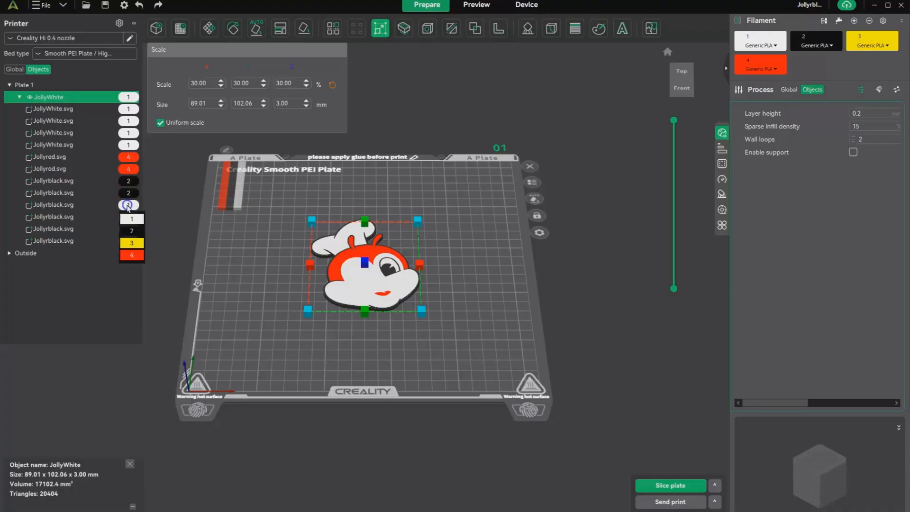
pyautogui.click(132, 231)
pyautogui.click(128, 218)
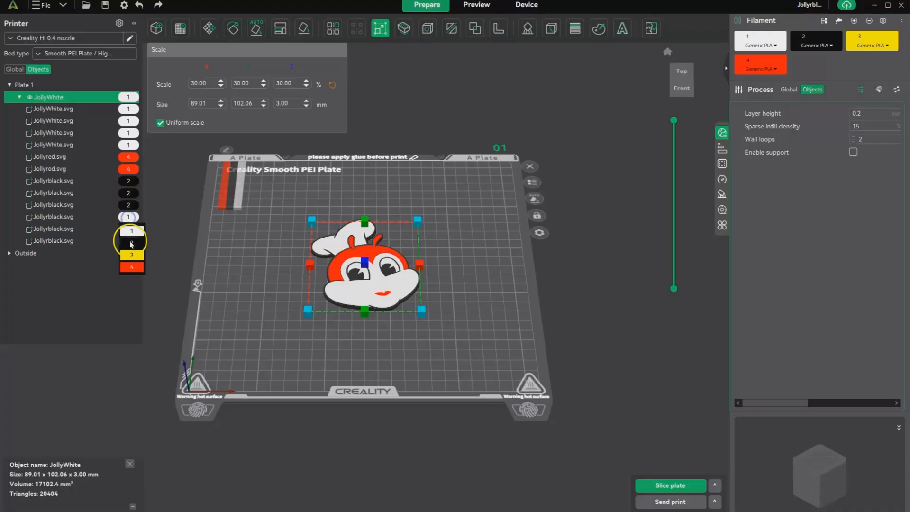
pyautogui.click(132, 242)
pyautogui.click(128, 229)
pyautogui.click(134, 256)
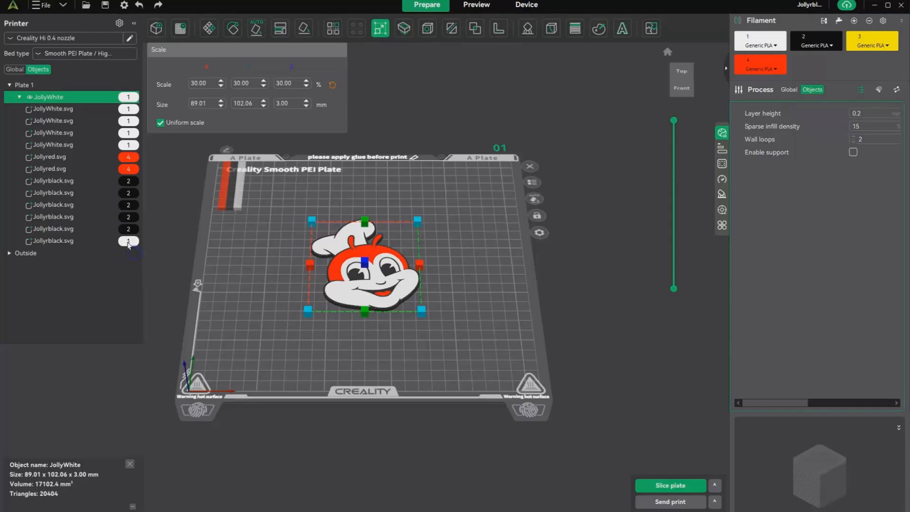
pyautogui.click(128, 241)
pyautogui.click(132, 266)
# Step: Turn off uniform scaling and set the logo's Z size to 1 mm
pyautogui.click(15, 70)
pyautogui.scroll(3, 424, 308)
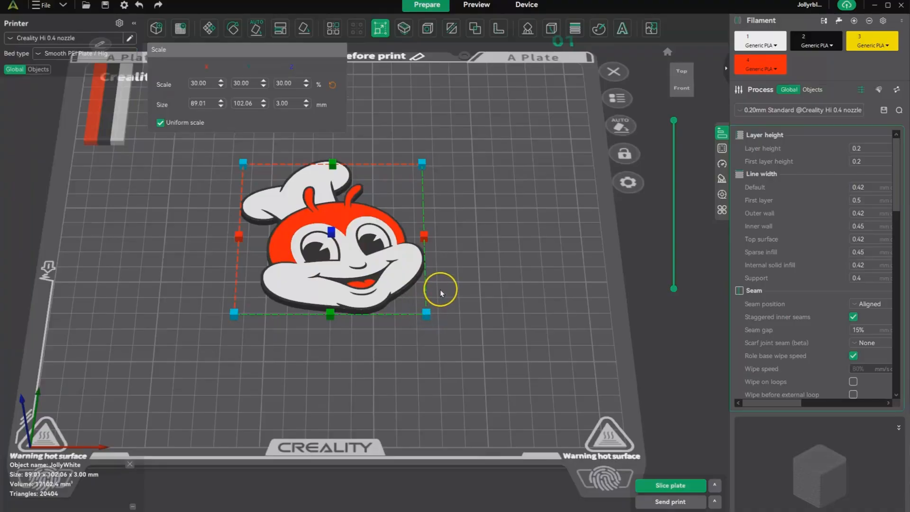
pyautogui.moveTo(440, 290); pyautogui.dragTo(448, 310)
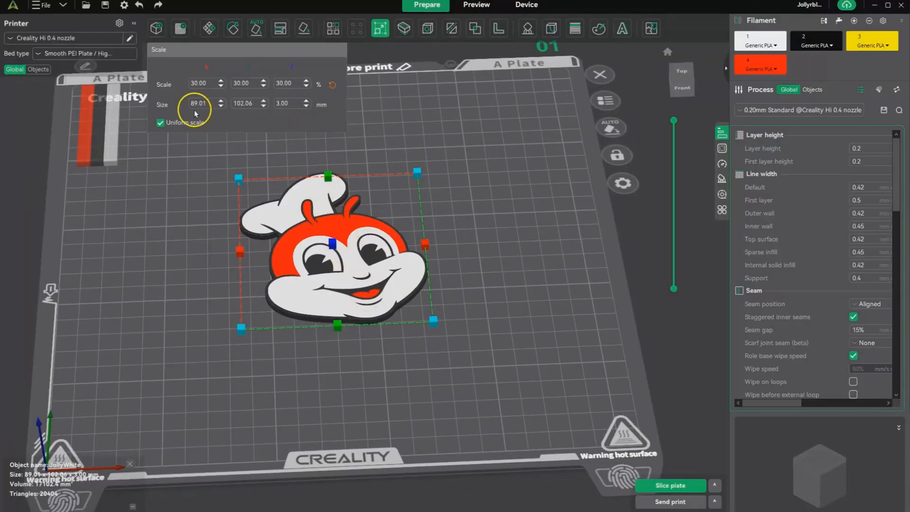
pyautogui.click(283, 103)
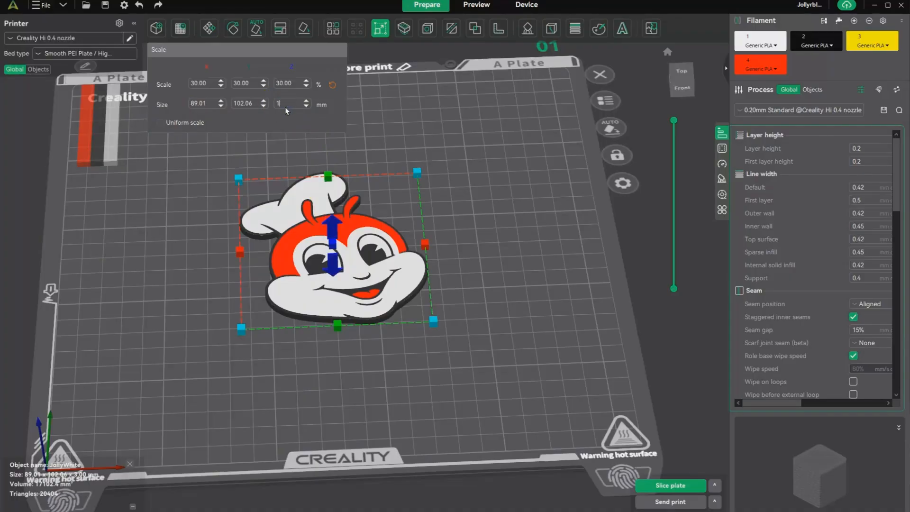
pyautogui.press('Return')
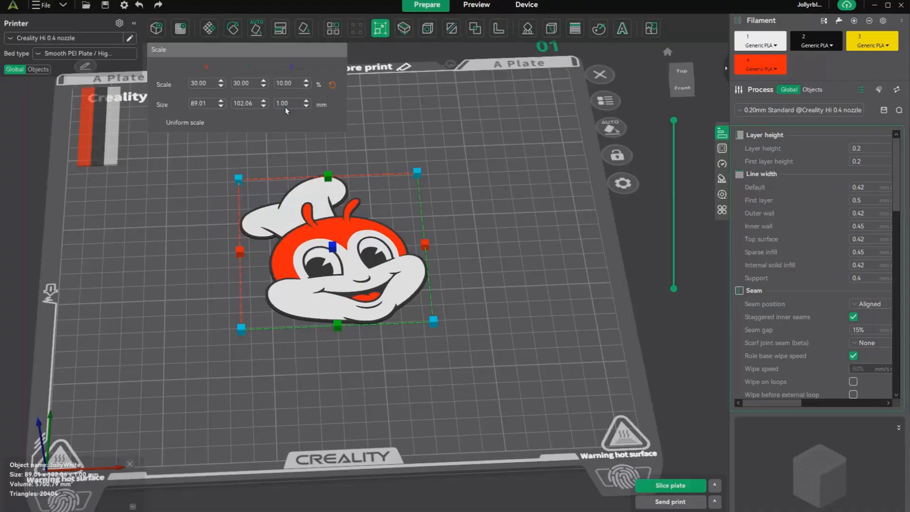
# Step: Rotate the logo 180° about the Y axis to flip it face down, and deselect it
pyautogui.click(233, 30)
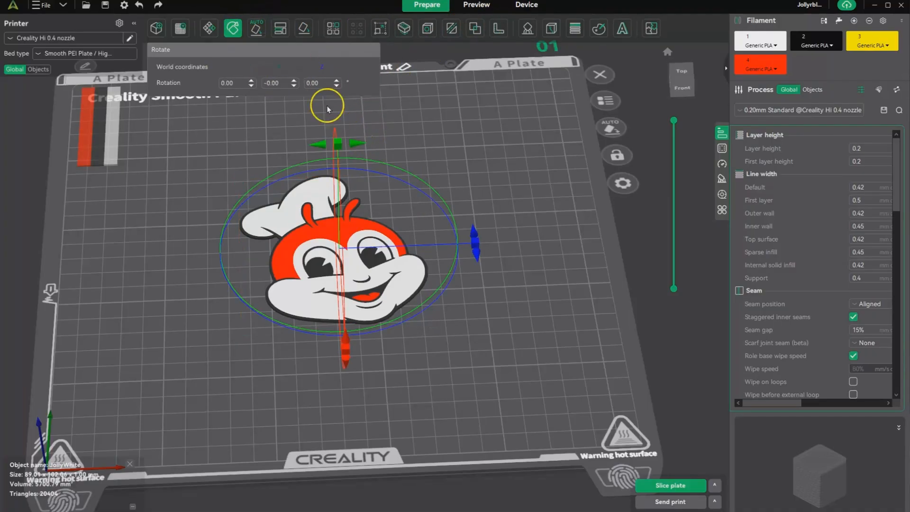
pyautogui.click(292, 80)
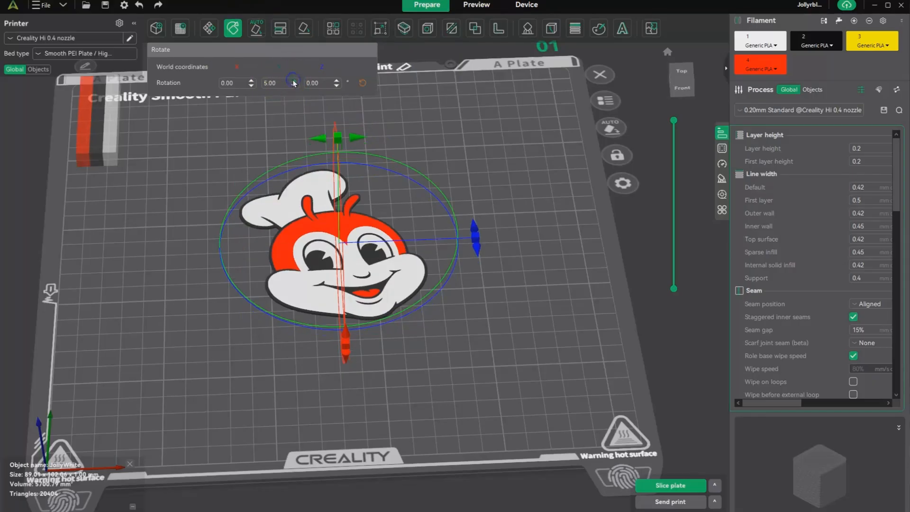
pyautogui.click(293, 80)
pyautogui.click(293, 80)
pyautogui.click(293, 80)
pyautogui.click(292, 80)
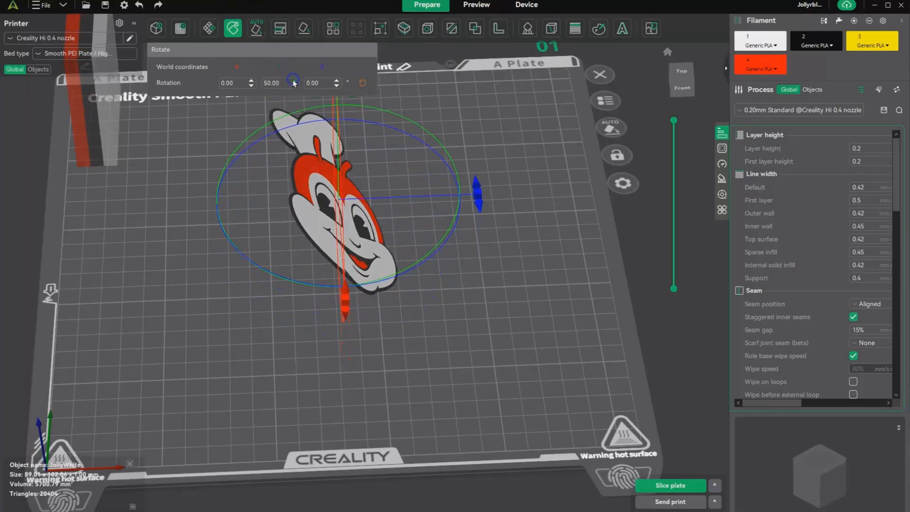
pyautogui.click(293, 80)
pyautogui.click(292, 80)
pyautogui.click(292, 80)
pyautogui.click(293, 80)
pyautogui.click(292, 80)
pyautogui.click(292, 81)
pyautogui.click(292, 80)
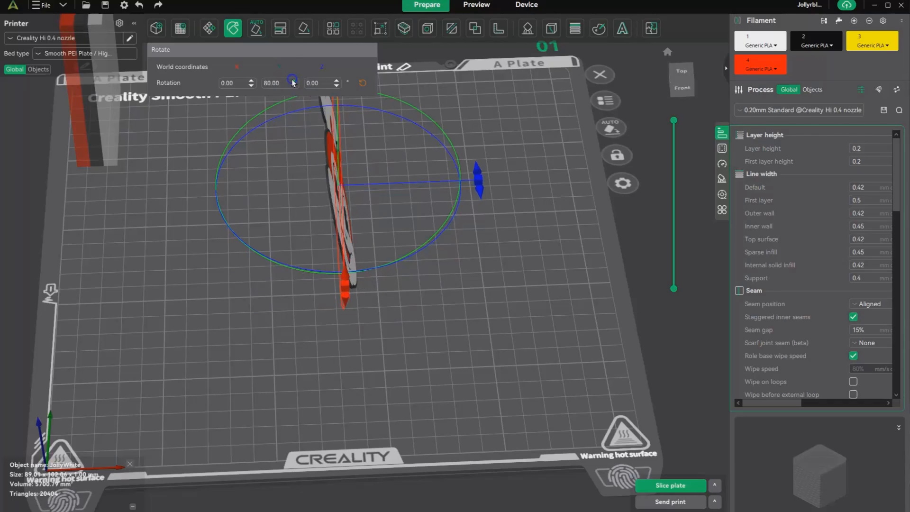
pyautogui.click(292, 80)
pyautogui.click(292, 80)
pyautogui.click(292, 80)
pyautogui.click(293, 80)
pyautogui.click(293, 80)
pyautogui.click(293, 80)
pyautogui.click(292, 80)
pyautogui.click(292, 80)
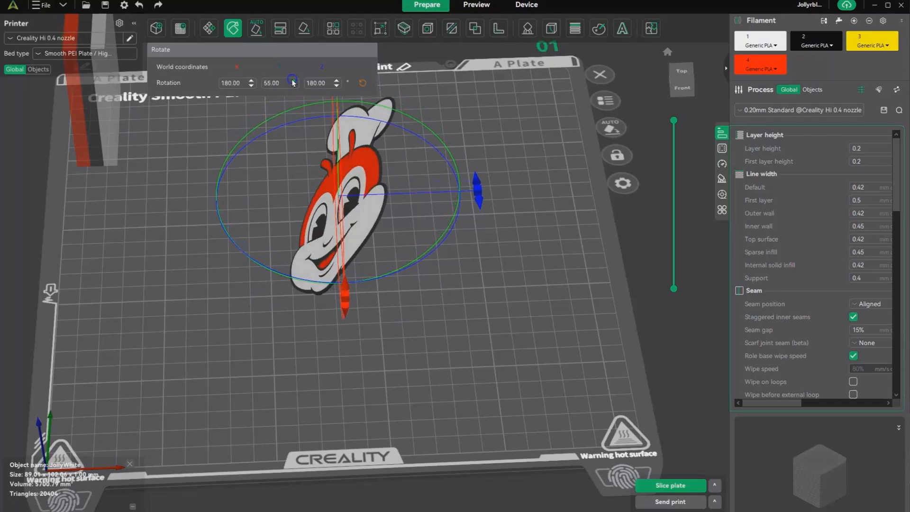
pyautogui.click(292, 80)
pyautogui.click(293, 80)
pyautogui.click(292, 80)
pyautogui.click(292, 80)
pyautogui.click(293, 81)
pyautogui.click(292, 82)
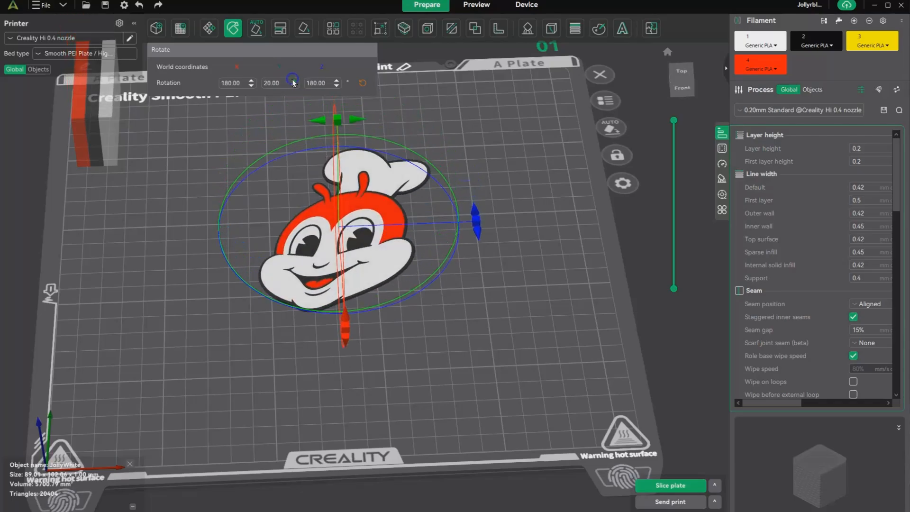
pyautogui.click(293, 81)
pyautogui.click(292, 82)
pyautogui.click(292, 82)
pyautogui.click(293, 82)
pyautogui.click(292, 83)
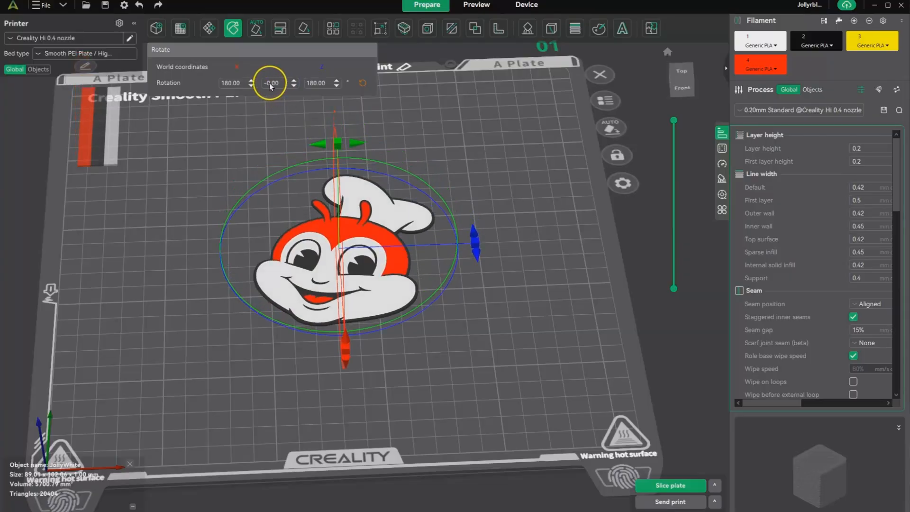
pyautogui.click(456, 312)
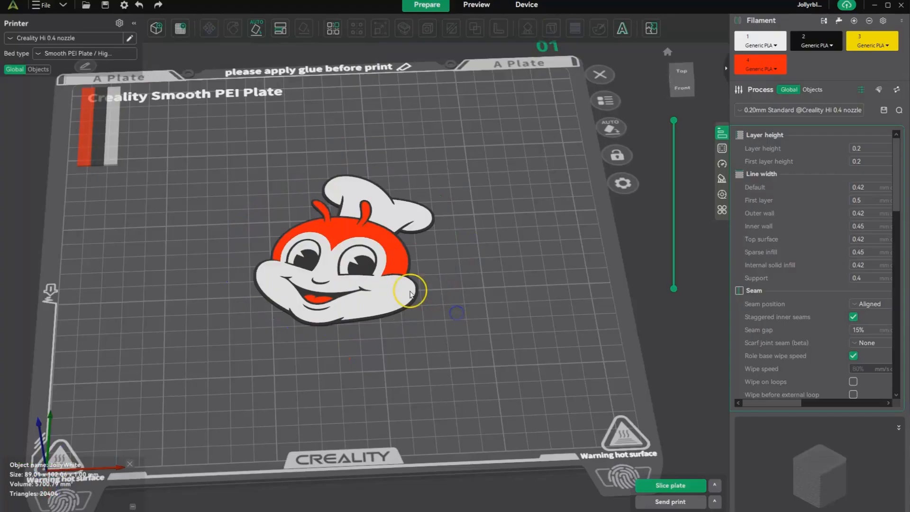
# Step: Center the flipped logo object on the build plate
pyautogui.click(350, 246)
pyautogui.rightClick(350, 245)
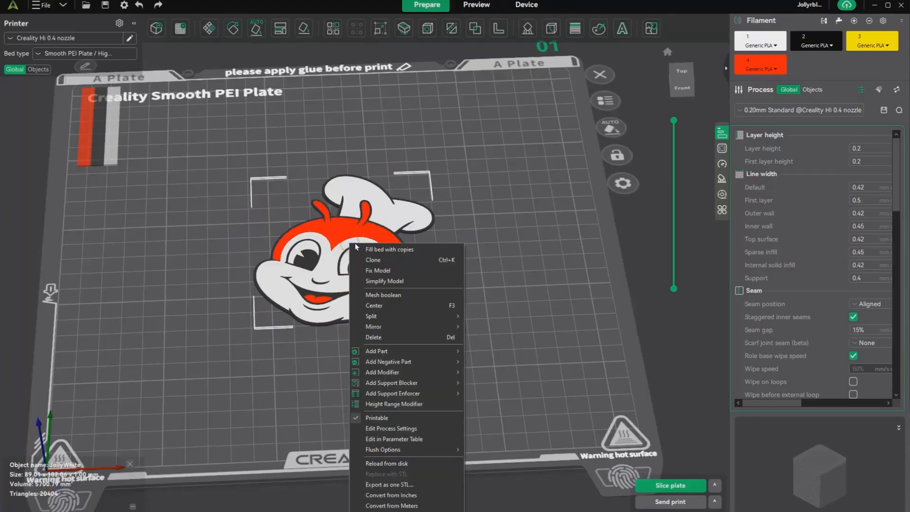
pyautogui.click(378, 306)
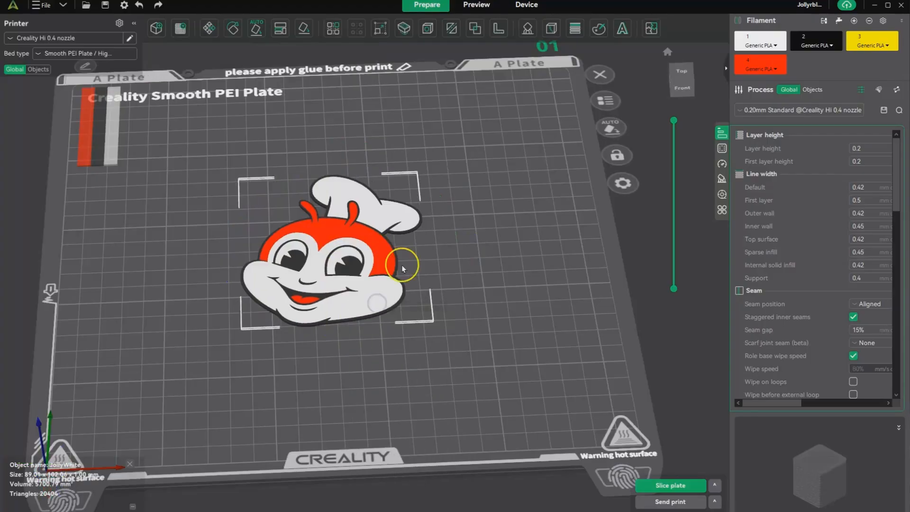
pyautogui.rightClick(328, 243)
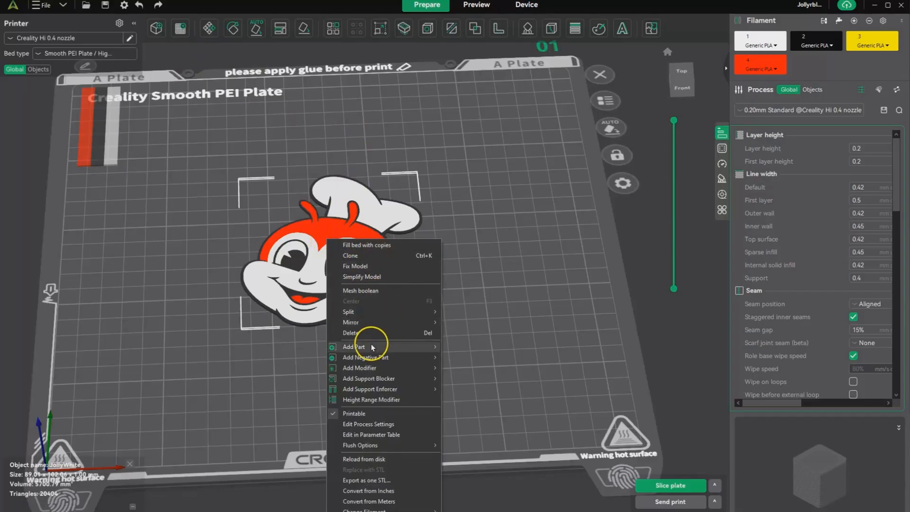
pyautogui.moveTo(371, 346)
pyautogui.click(453, 346)
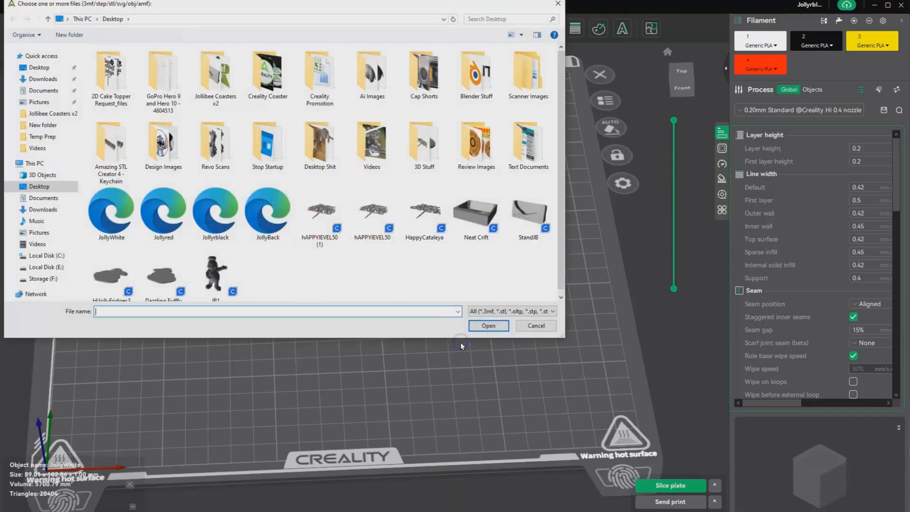
pyautogui.doubleClick(270, 214)
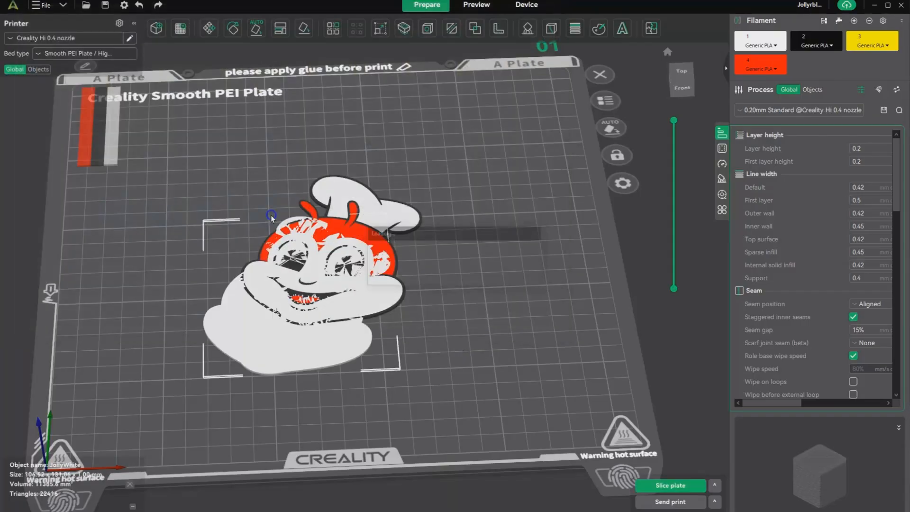
pyautogui.click(290, 352)
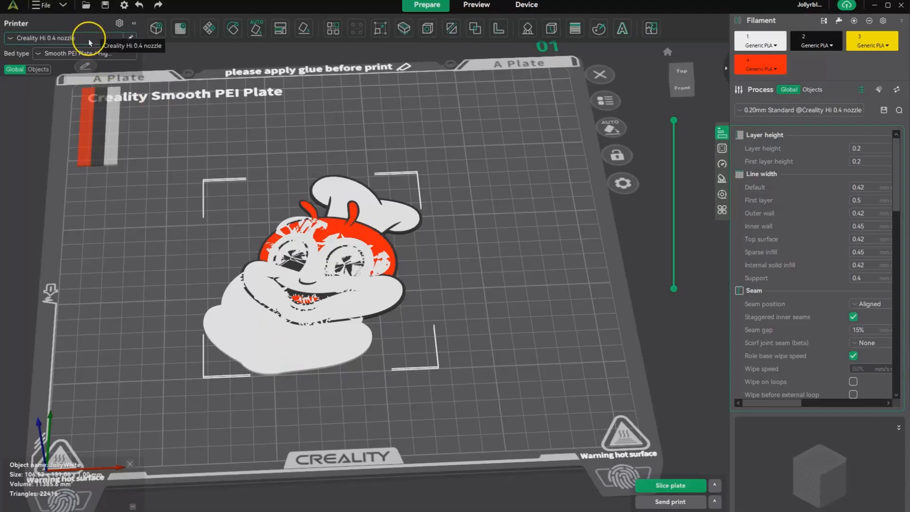
pyautogui.click(138, 6)
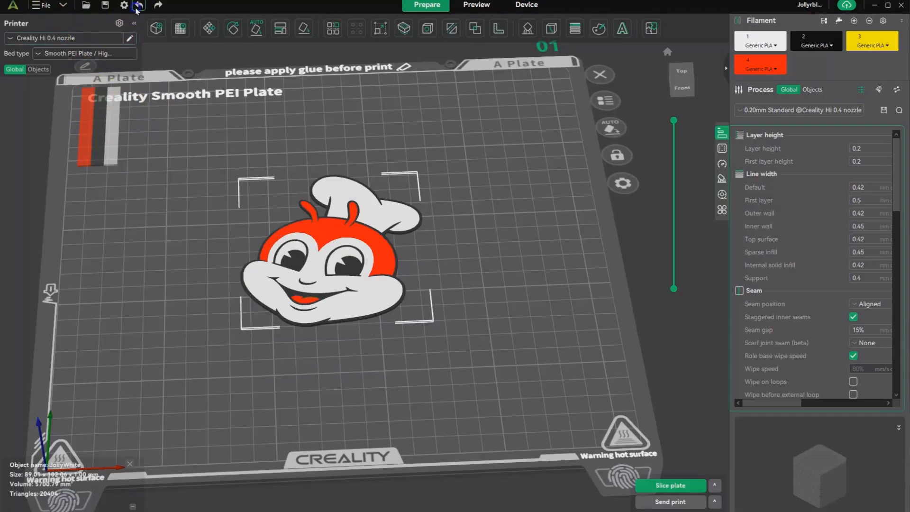
# Step: Load JollyBack.svg from the Desktop as an added part of the logo object
pyautogui.rightClick(332, 254)
pyautogui.moveTo(383, 360)
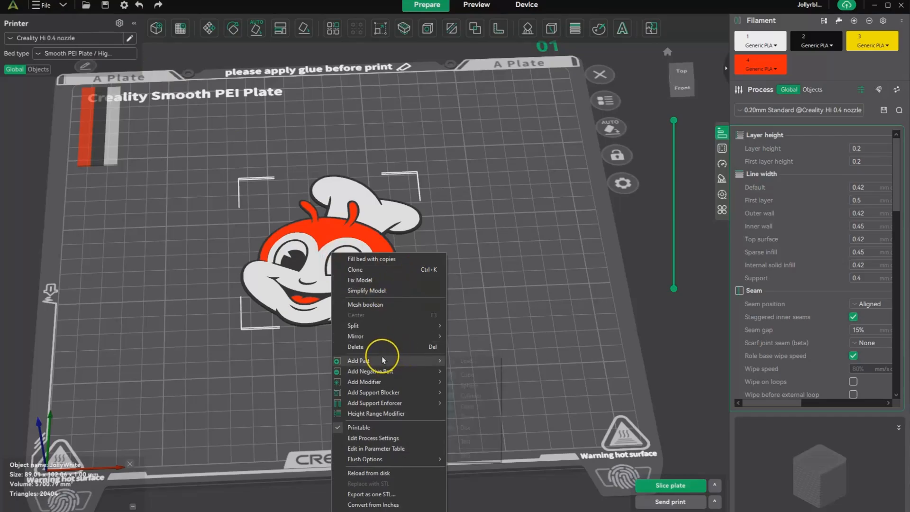
pyautogui.click(468, 360)
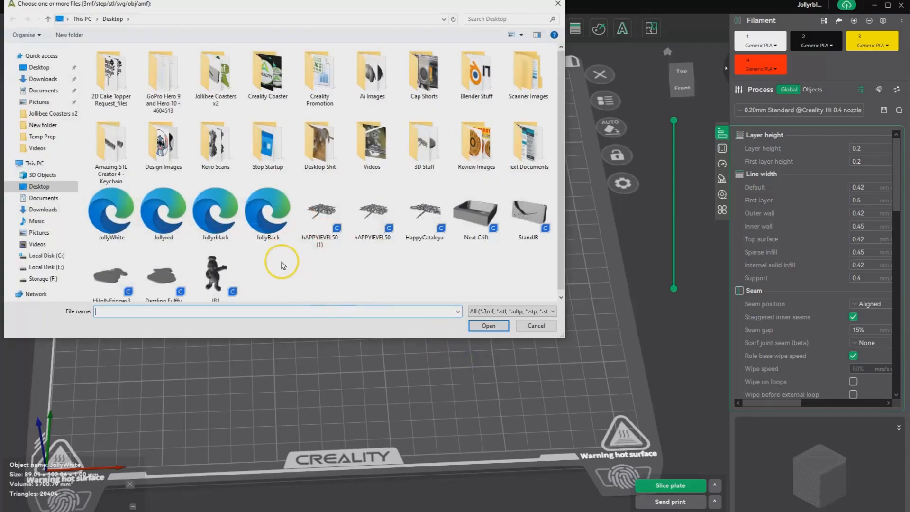
pyautogui.click(272, 234)
pyautogui.doubleClick(273, 234)
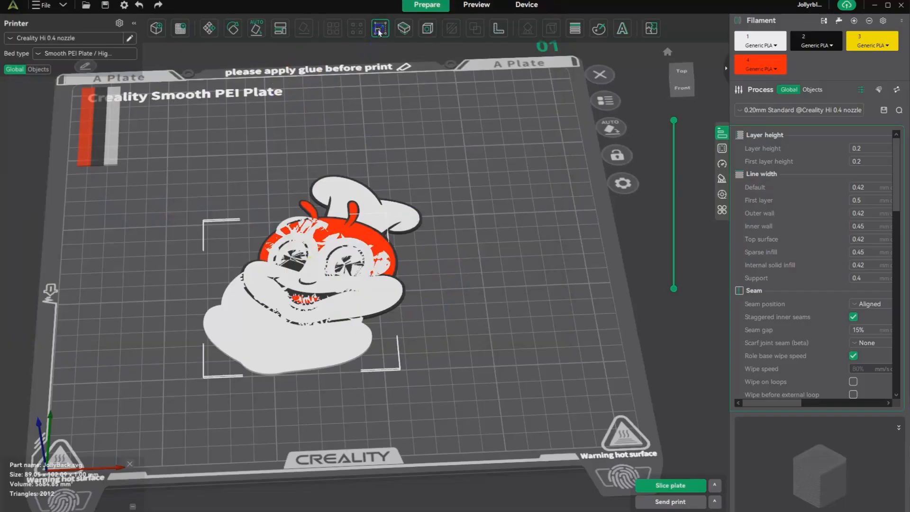
# Step: Raise the JollyBack.svg part clear above the logo, to a Z position of about -112.39 mm in object coordinates
pyautogui.click(208, 29)
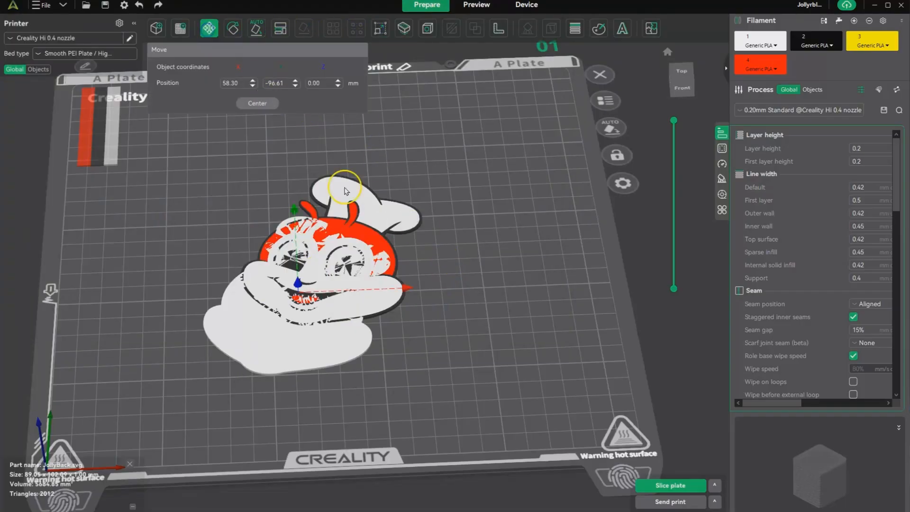
pyautogui.moveTo(443, 357); pyautogui.dragTo(444, 330)
pyautogui.moveTo(297, 280); pyautogui.dragTo(296, 263)
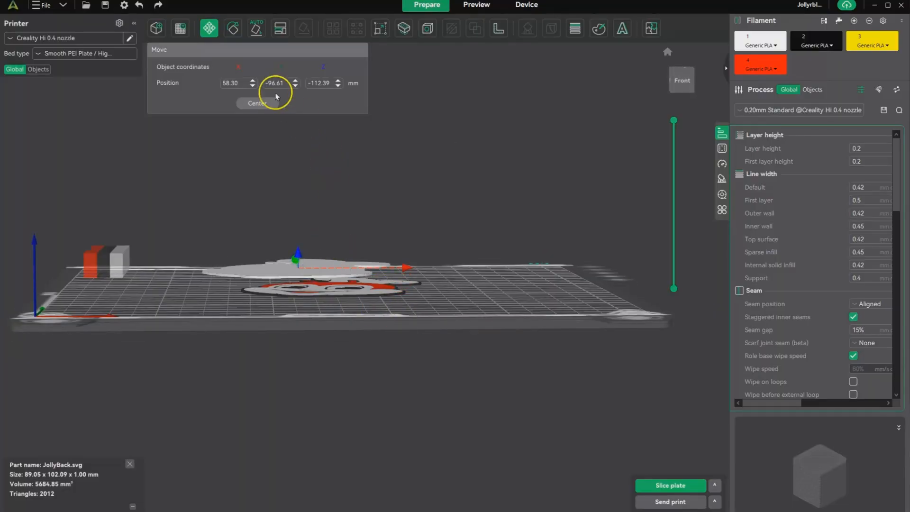
# Step: Set the JollyBack.svg part's Z size to 2.5 mm without uniform scaling
pyautogui.click(380, 28)
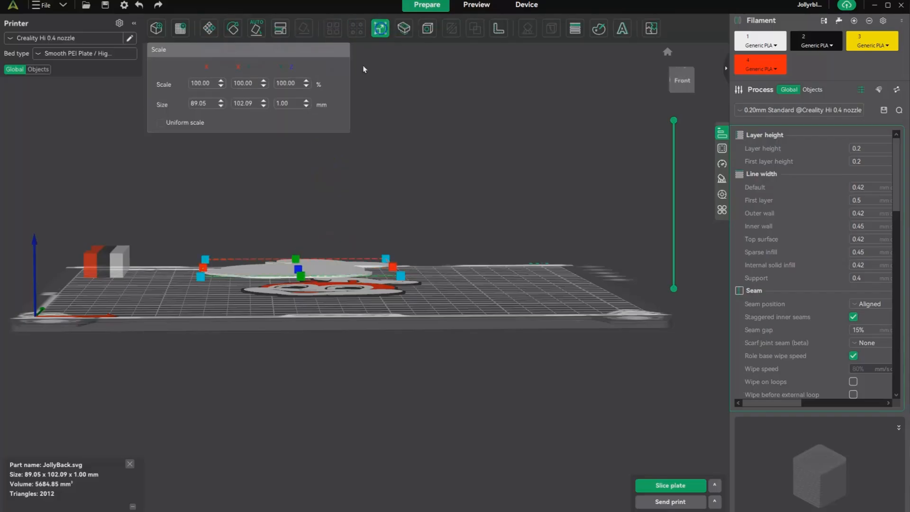
pyautogui.doubleClick(286, 107)
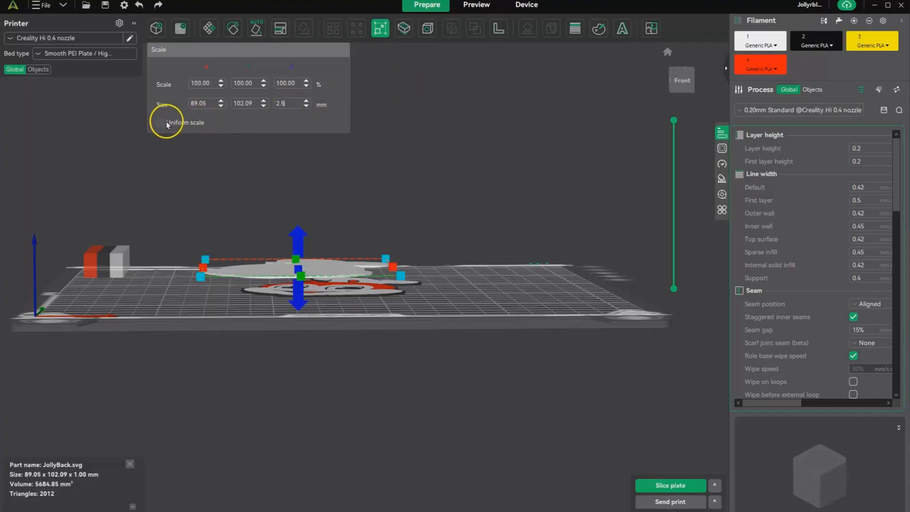
pyautogui.press('Return')
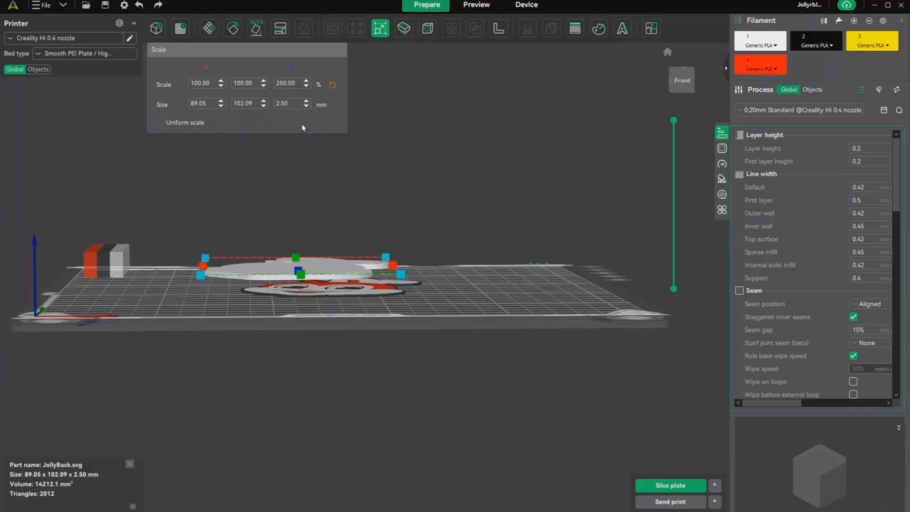
# Step: Center the JollyBack.svg part over the logo
pyautogui.moveTo(461, 235); pyautogui.dragTo(463, 271)
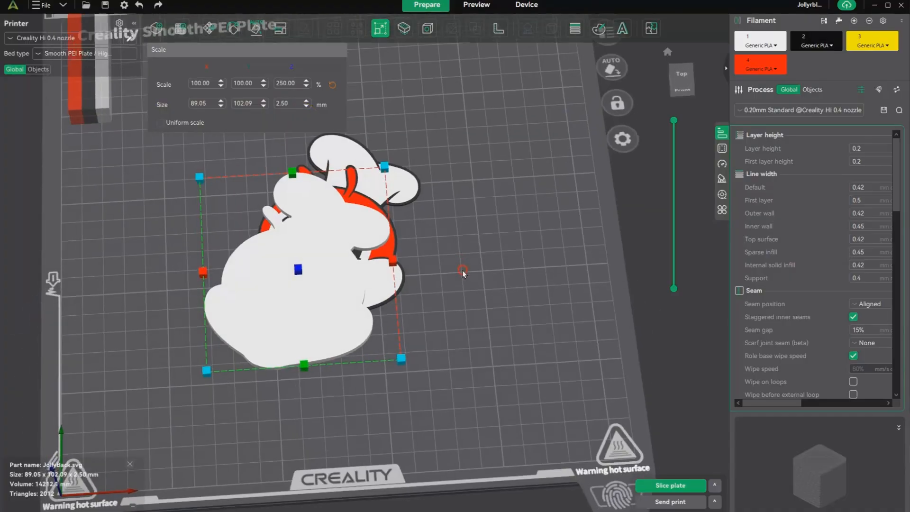
pyautogui.rightClick(326, 297)
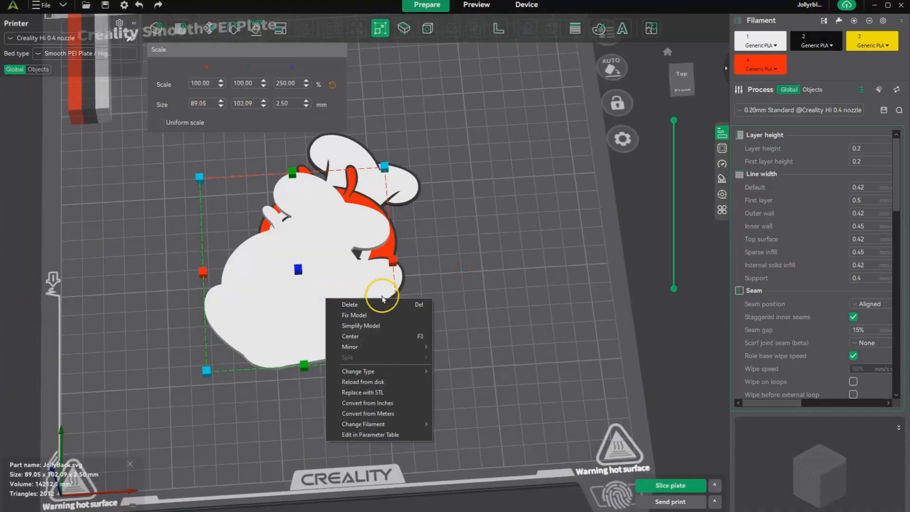
pyautogui.click(351, 336)
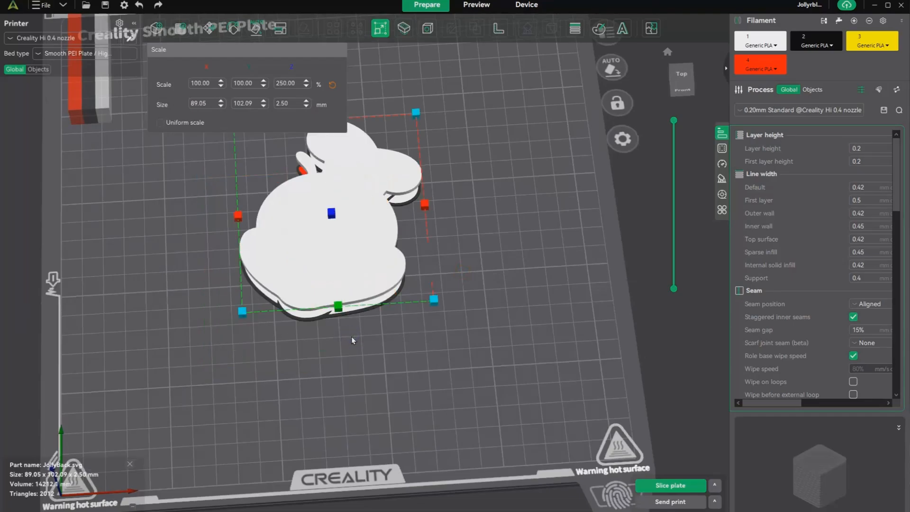
# Step: Lower the JollyBack.svg part onto the back of the logo, to a Z position of about -17.31 mm in object coordinates
pyautogui.click(207, 29)
pyautogui.moveTo(447, 289); pyautogui.dragTo(452, 269)
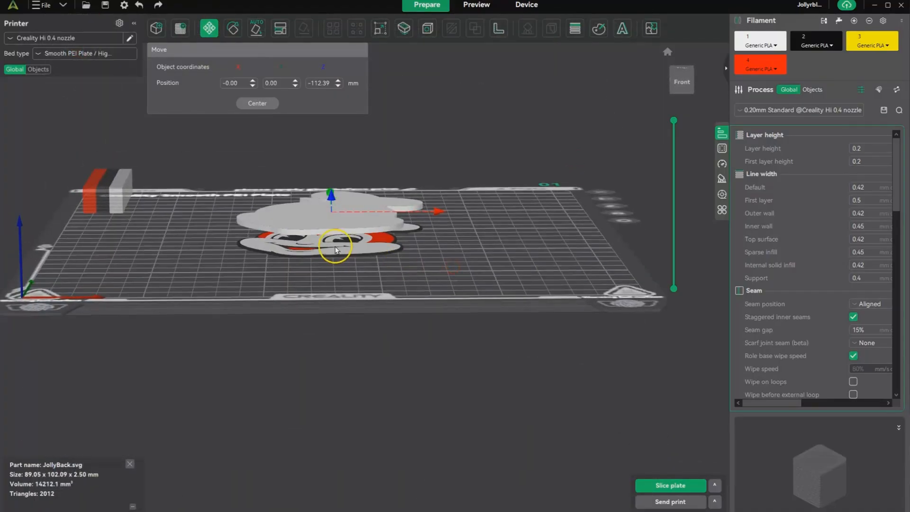
pyautogui.scroll(5, 335, 248)
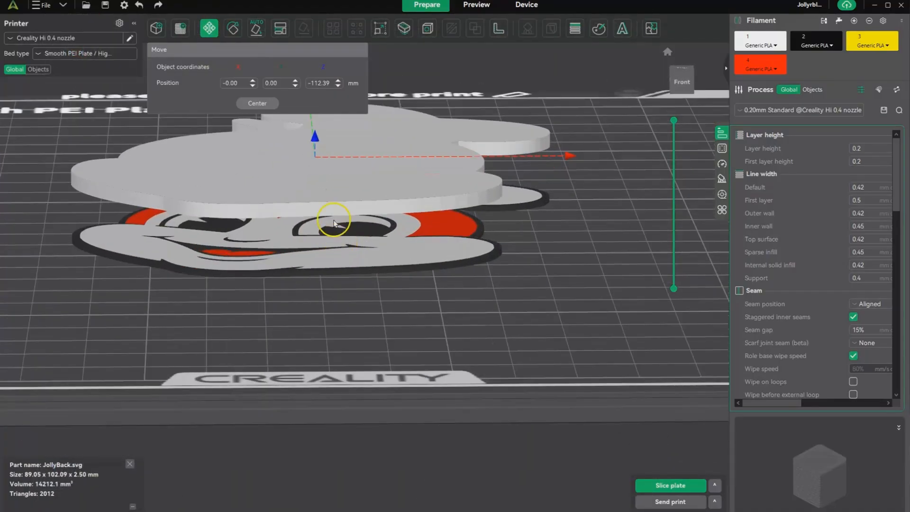
pyautogui.moveTo(314, 142); pyautogui.dragTo(316, 188)
pyautogui.moveTo(315, 190); pyautogui.dragTo(316, 197)
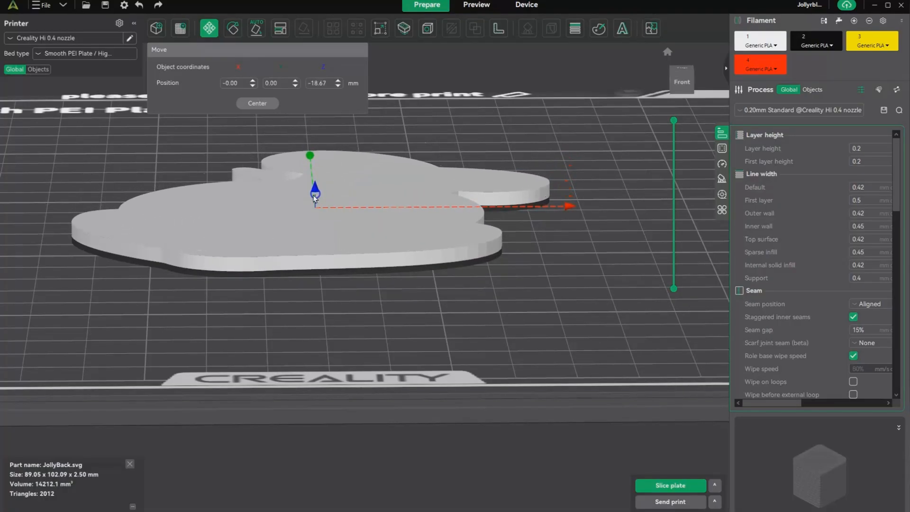
pyautogui.scroll(3, 244, 275)
pyautogui.scroll(3, 272, 304)
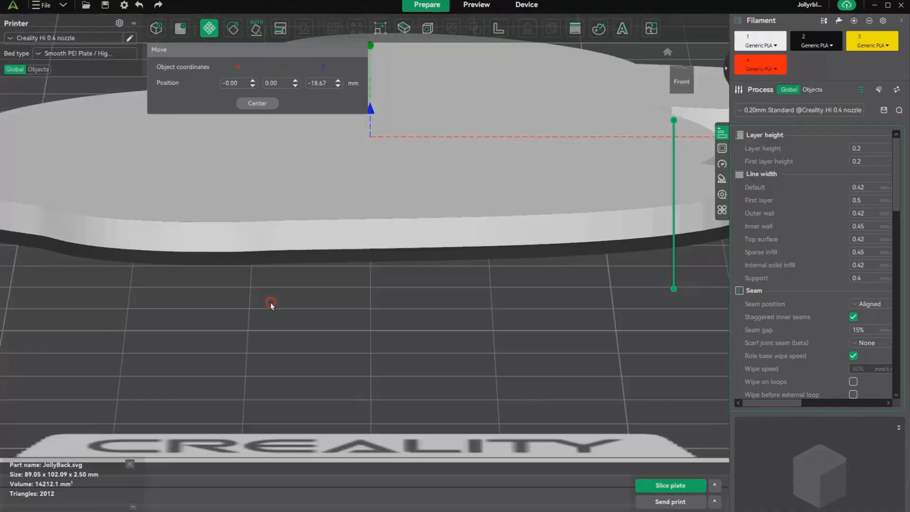
pyautogui.scroll(5, 269, 303)
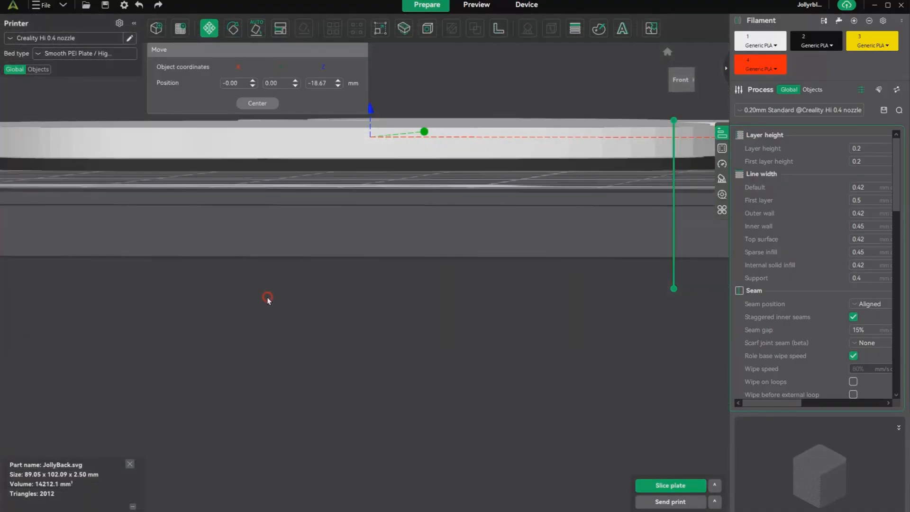
pyautogui.scroll(4, 270, 300)
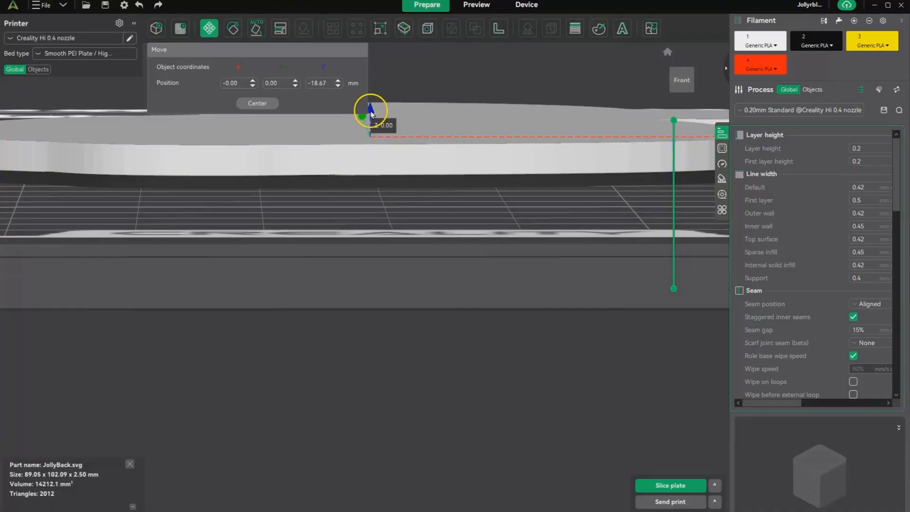
pyautogui.moveTo(371, 113); pyautogui.dragTo(380, 132)
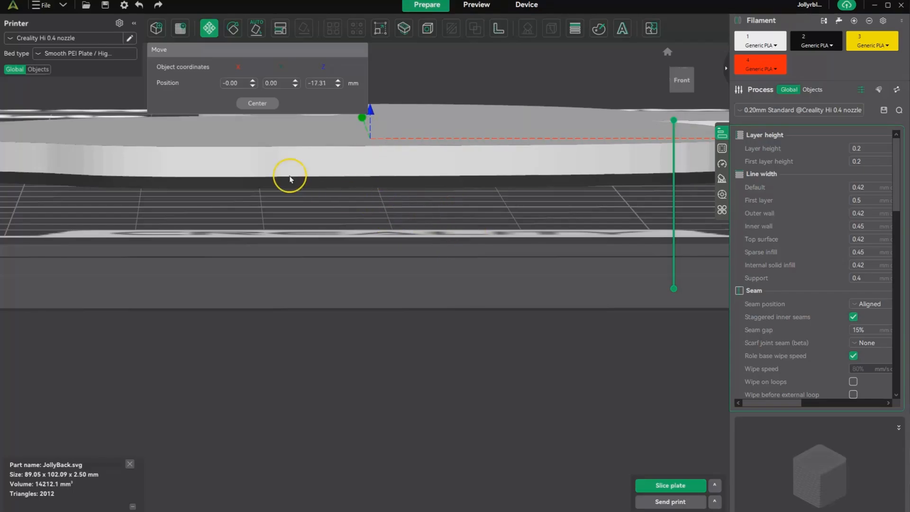
pyautogui.click(313, 204)
# Step: Set the bottom surface pattern to Hilbert Curve in the global process settings
pyautogui.moveTo(366, 198); pyautogui.dragTo(433, 336)
pyautogui.scroll(-6, 366, 225)
pyautogui.scroll(-5, 380, 244)
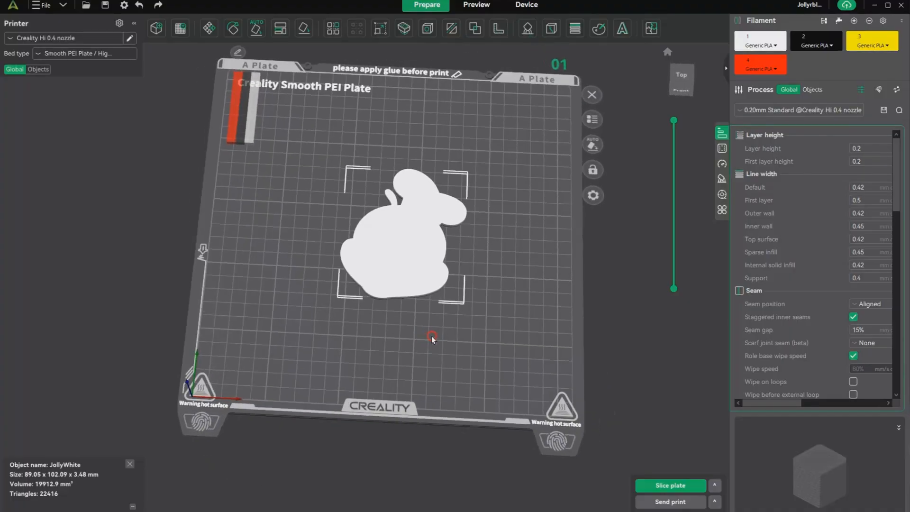
pyautogui.click(721, 148)
pyautogui.click(873, 227)
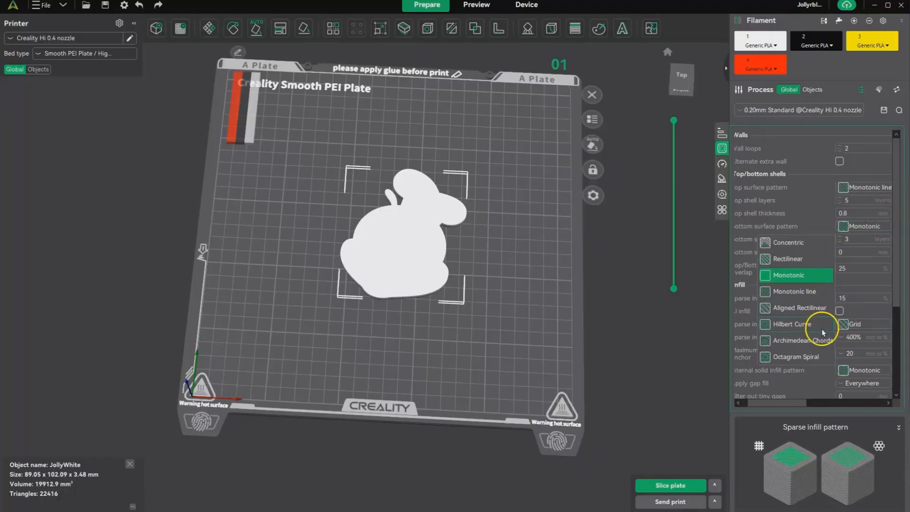
pyautogui.click(808, 326)
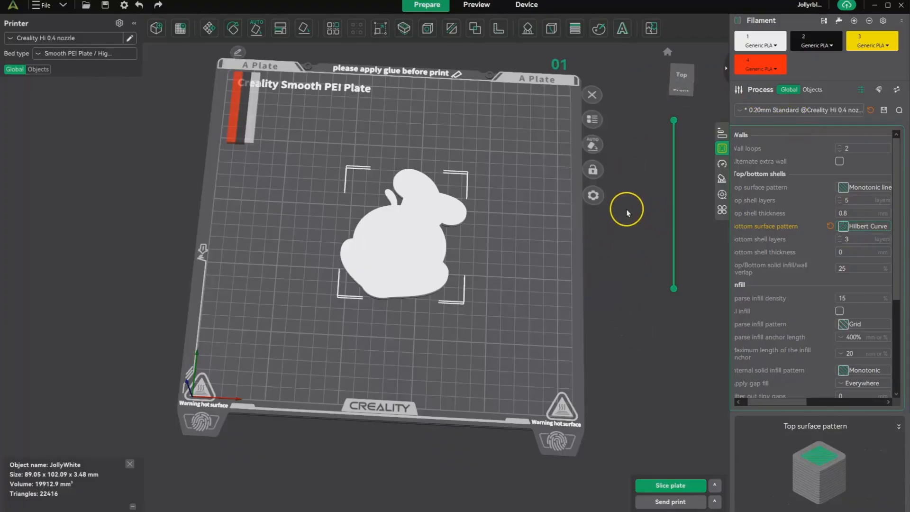
# Step: Customize the plate's first layer filament sequence by moving white filament 1 to the end of the order
pyautogui.moveTo(527, 252)
pyautogui.mouseDown()
pyautogui.moveTo(528, 179)
pyautogui.moveTo(532, 246)
pyautogui.mouseUp()
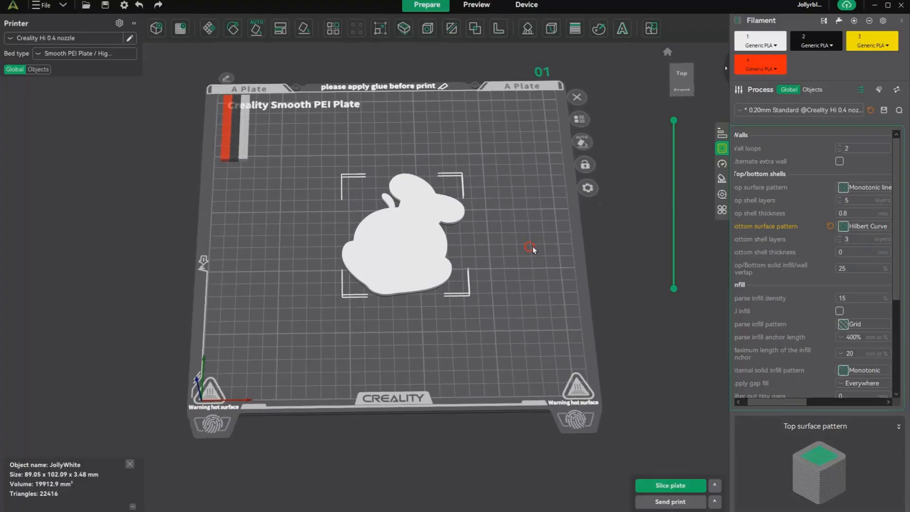
pyautogui.click(587, 189)
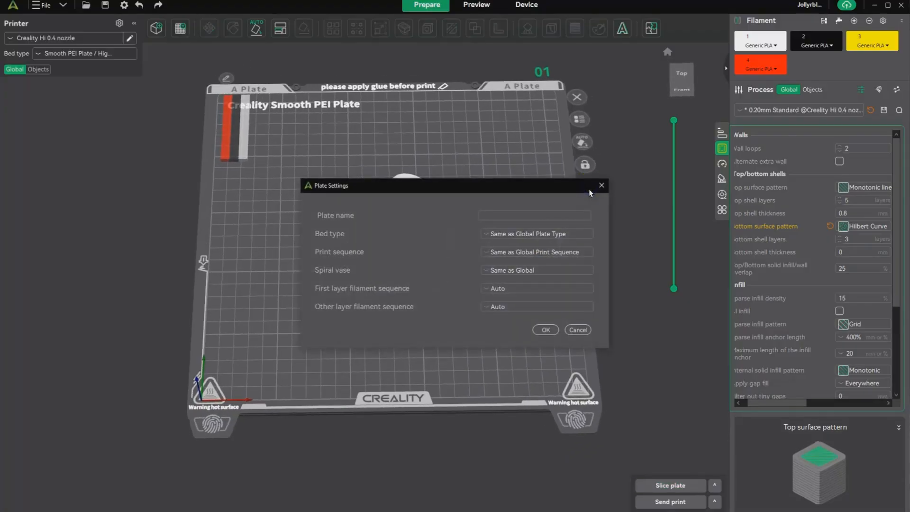
pyautogui.click(534, 288)
pyautogui.click(495, 315)
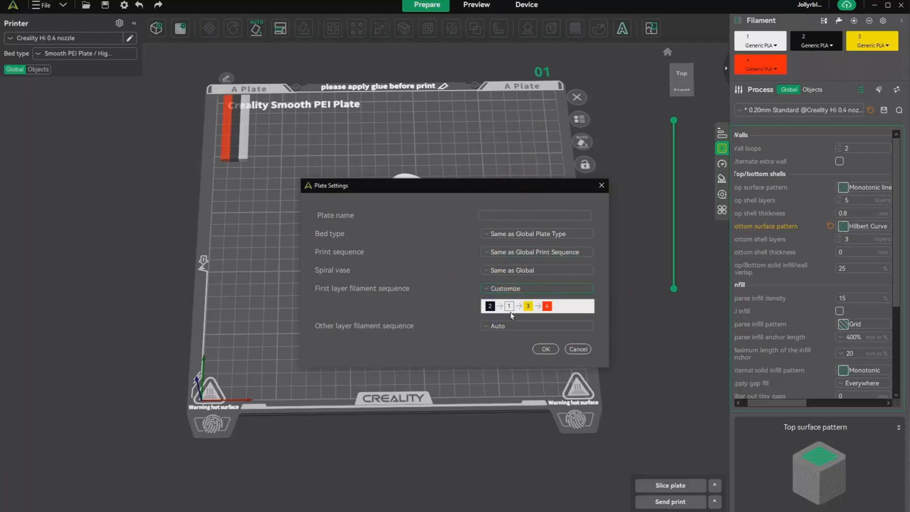
pyautogui.moveTo(510, 306); pyautogui.dragTo(550, 308)
pyautogui.click(545, 350)
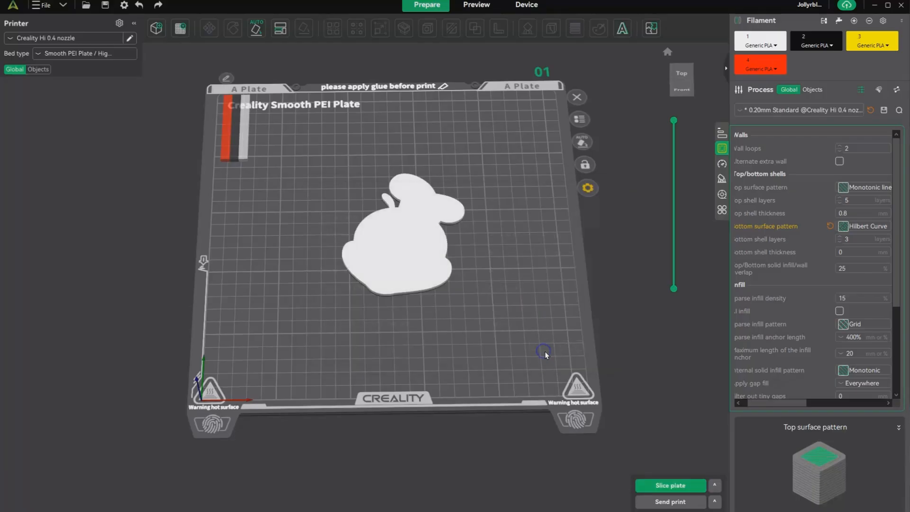
# Step: Slice the plate and inspect the sliced logo in the preview before returning to model preparation
pyautogui.click(668, 483)
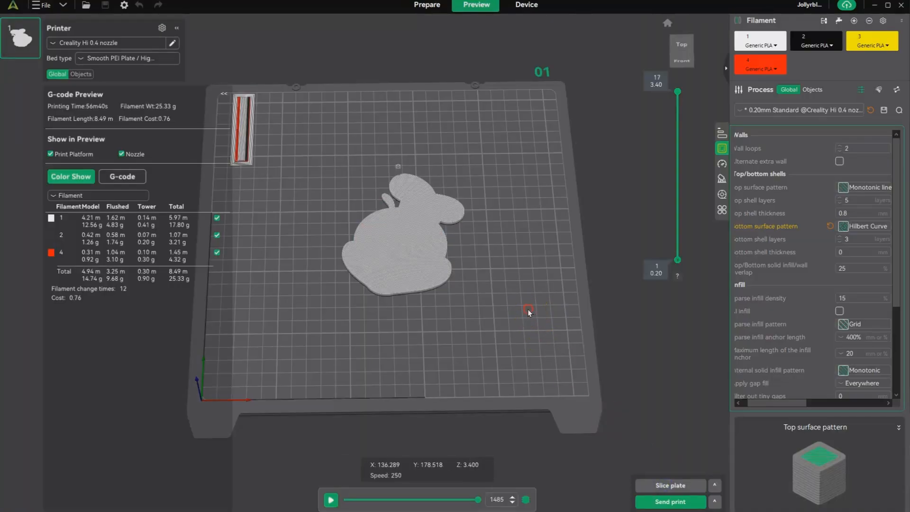
pyautogui.moveTo(529, 309); pyautogui.dragTo(529, 299)
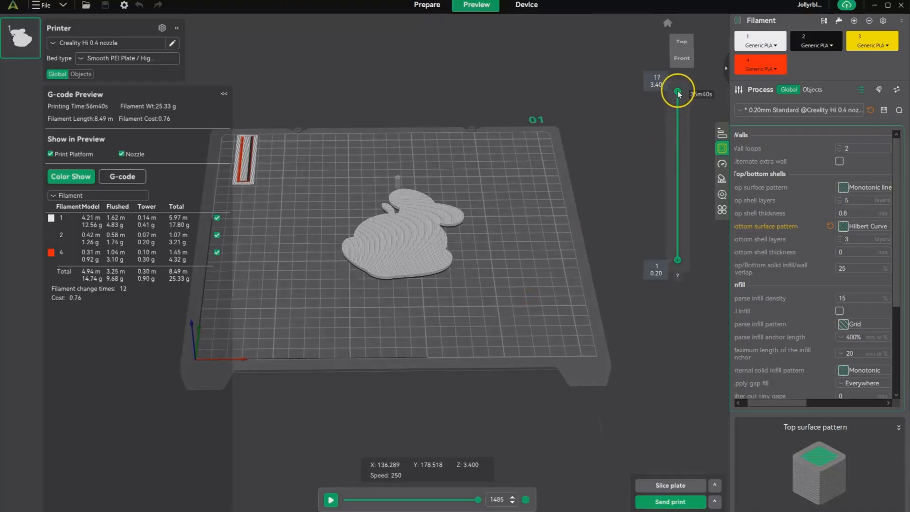
pyautogui.moveTo(677, 91)
pyautogui.mouseDown()
pyautogui.moveTo(695, 268)
pyautogui.moveTo(685, 86)
pyautogui.mouseUp()
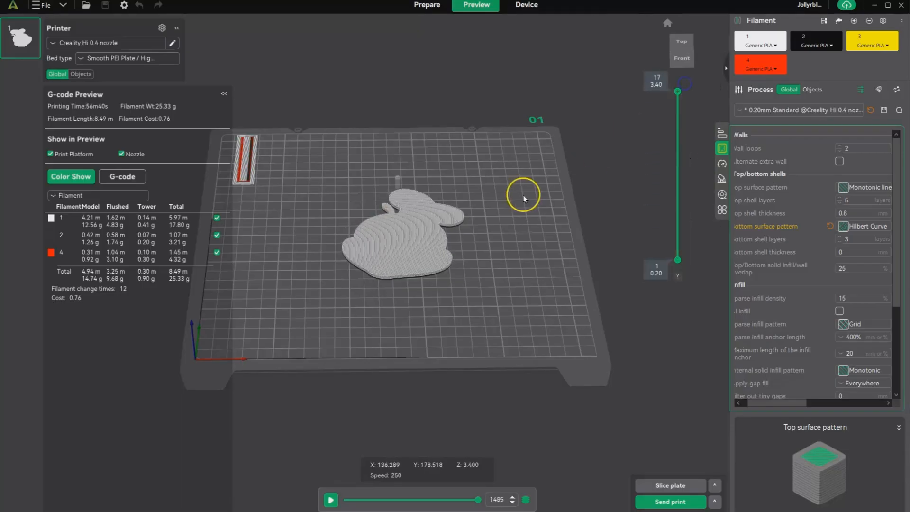
pyautogui.moveTo(525, 195); pyautogui.dragTo(524, 218)
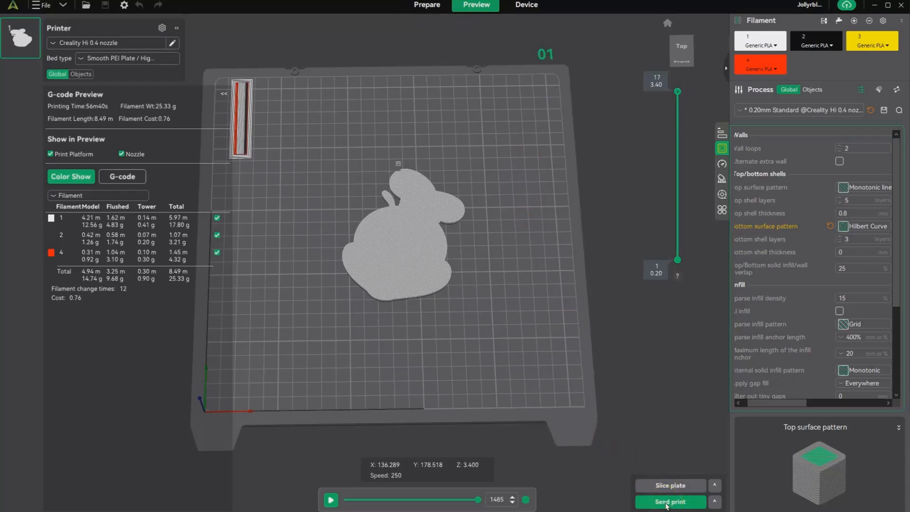
pyautogui.click(427, 5)
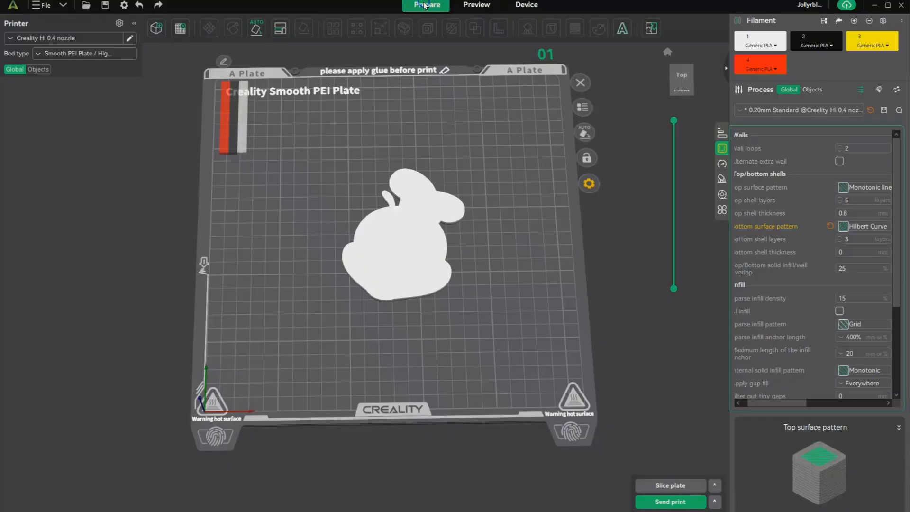